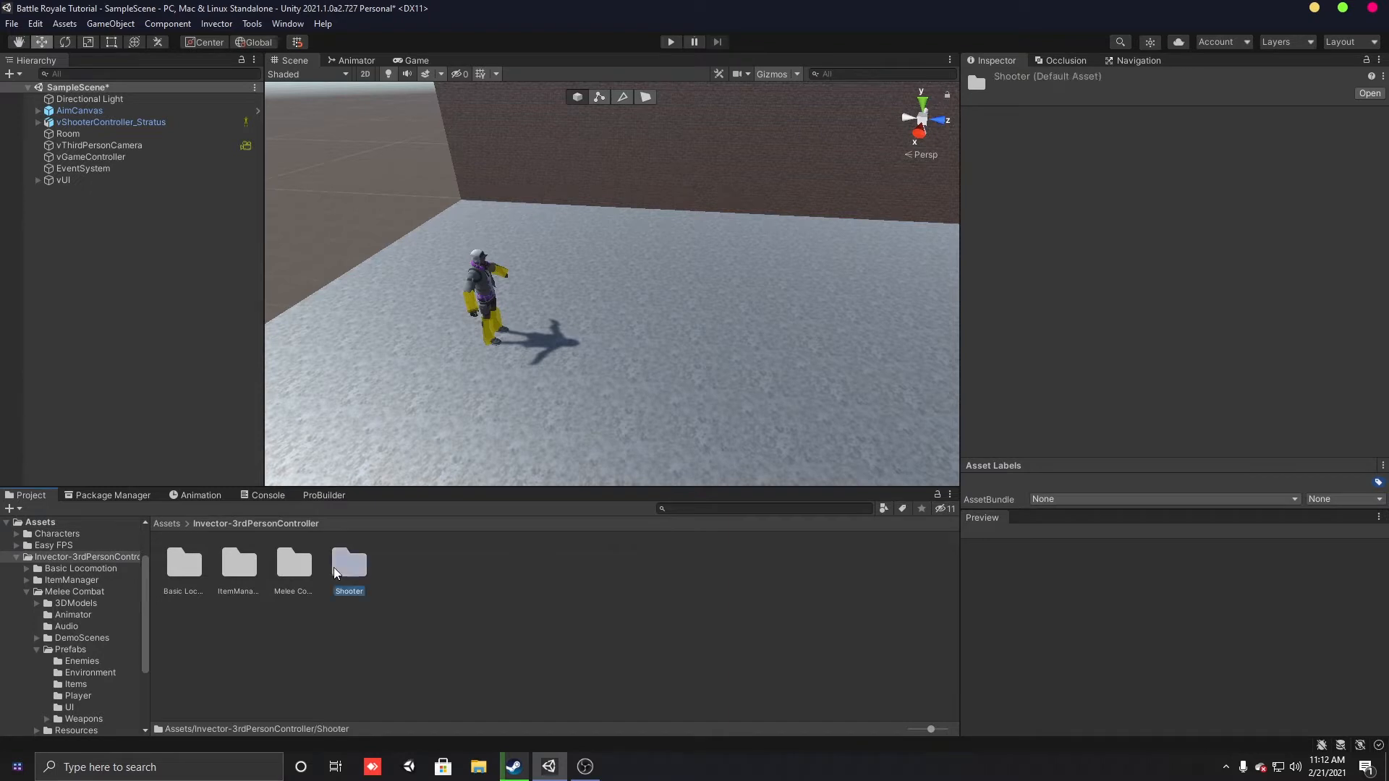
# Step: Open the Shooter/Prefabs/Weapon/_weapons_WITH_Inventory/_collectables folder in the project assets
pyautogui.doubleClick(404, 566)
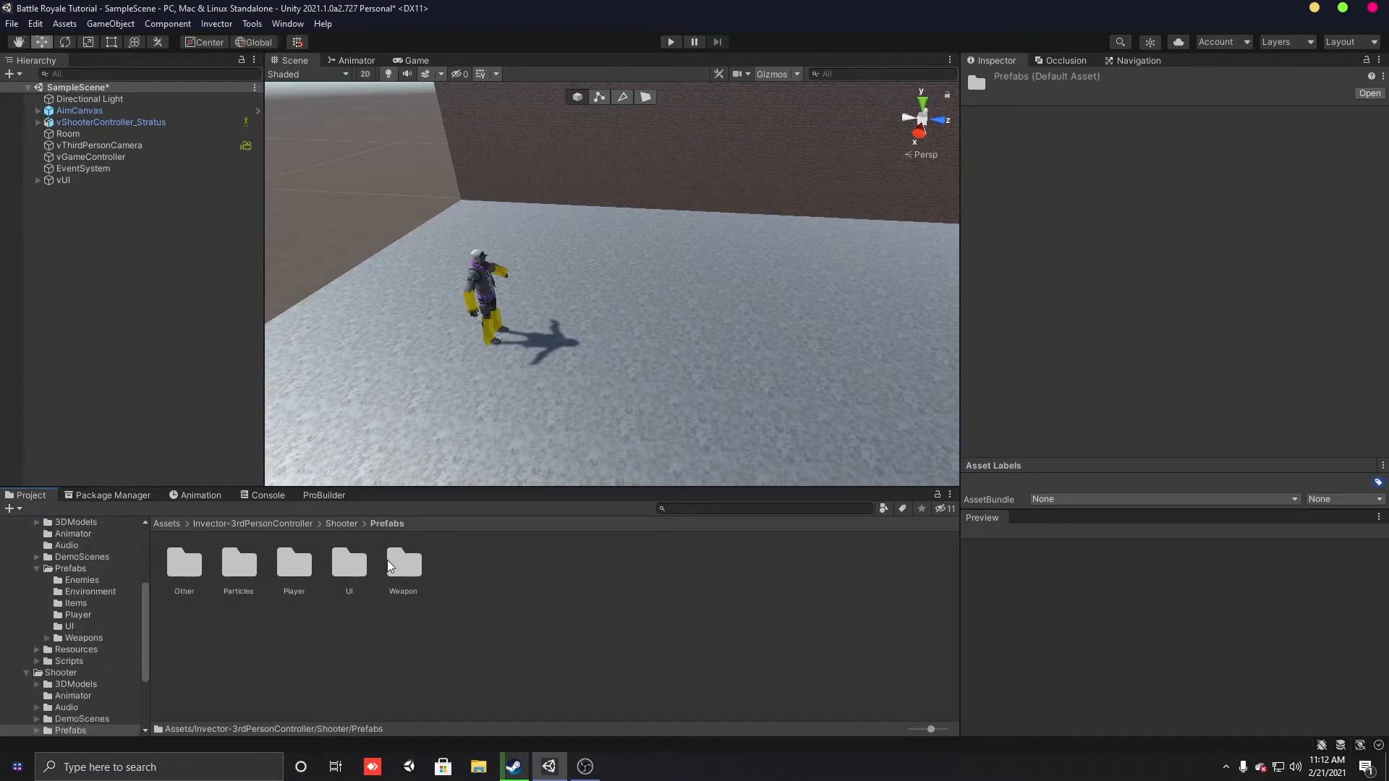
pyautogui.doubleClick(404, 566)
pyautogui.click(293, 566)
pyautogui.click(239, 565)
pyautogui.click(201, 575)
pyautogui.doubleClick(228, 574)
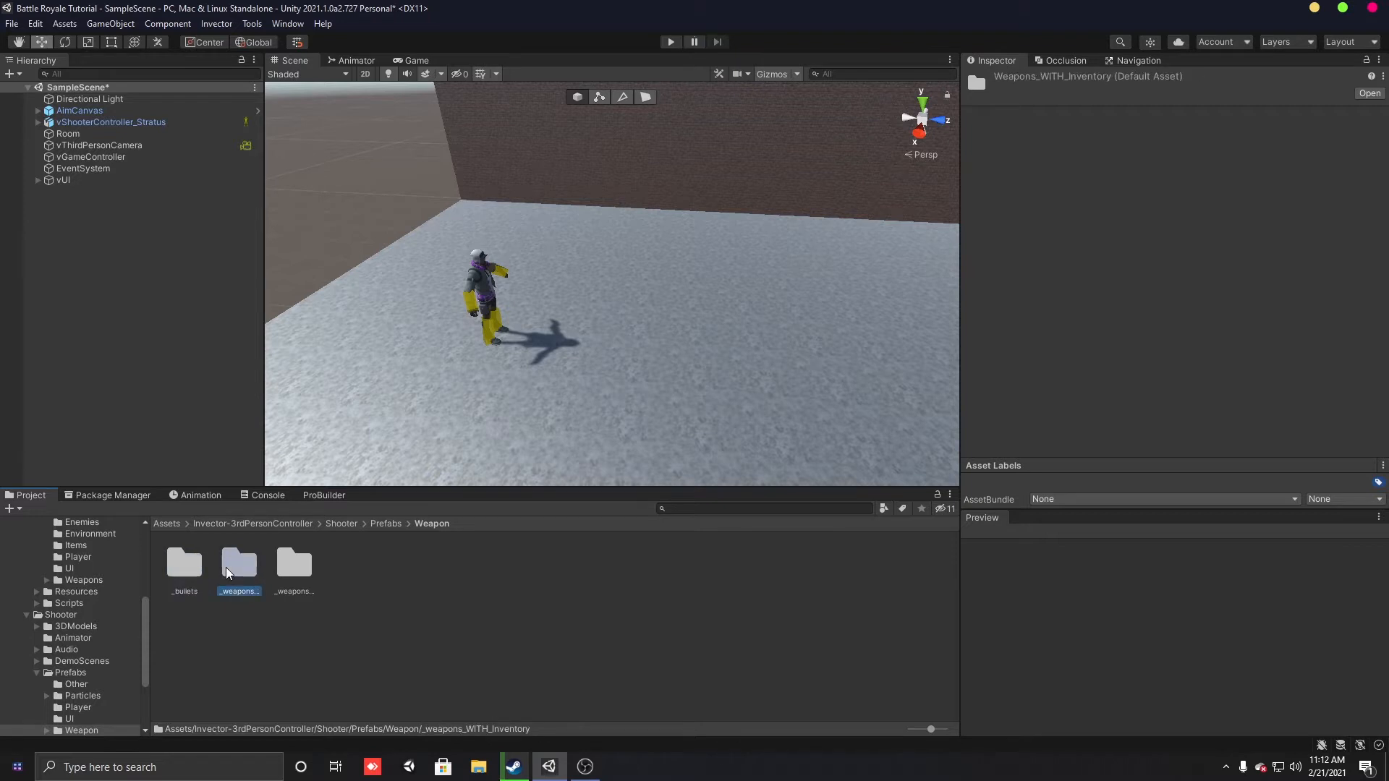
pyautogui.click(228, 574)
pyautogui.click(264, 683)
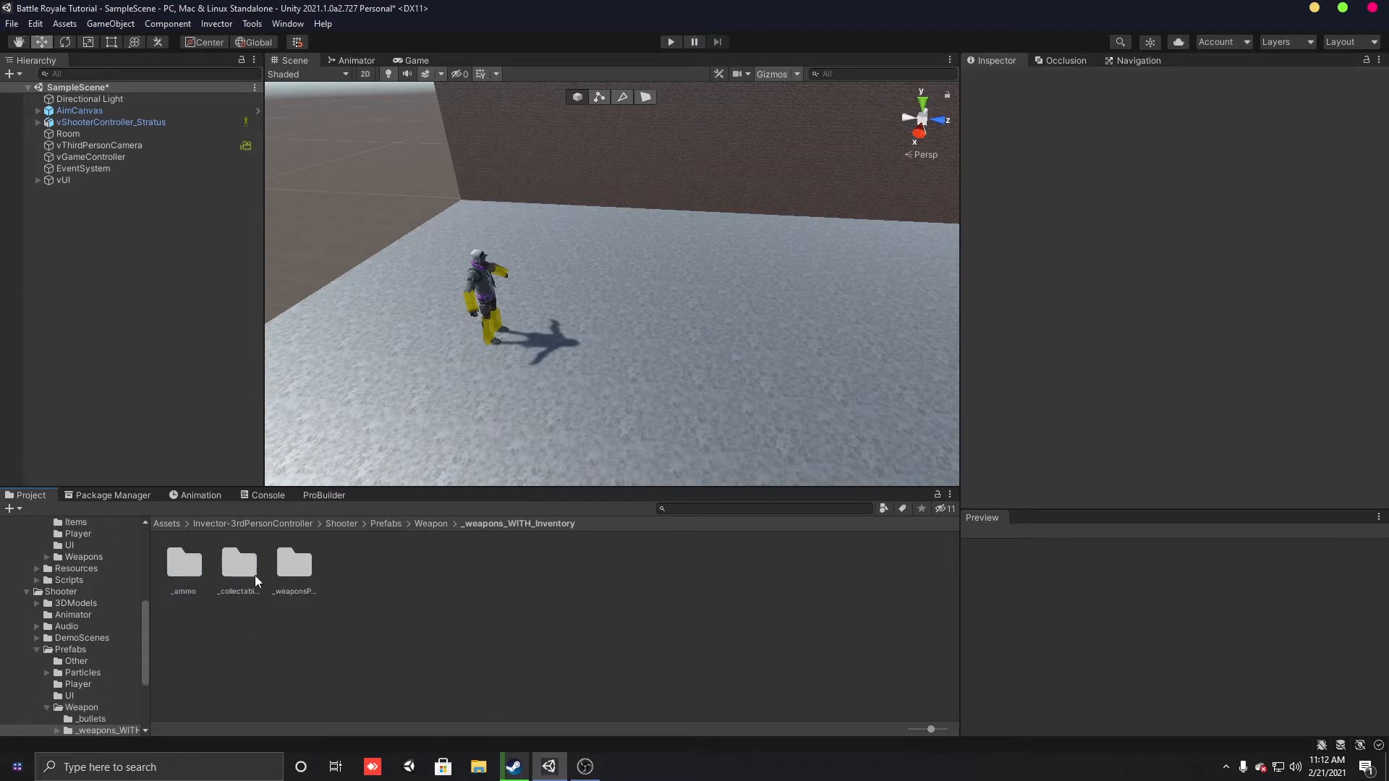
pyautogui.click(250, 577)
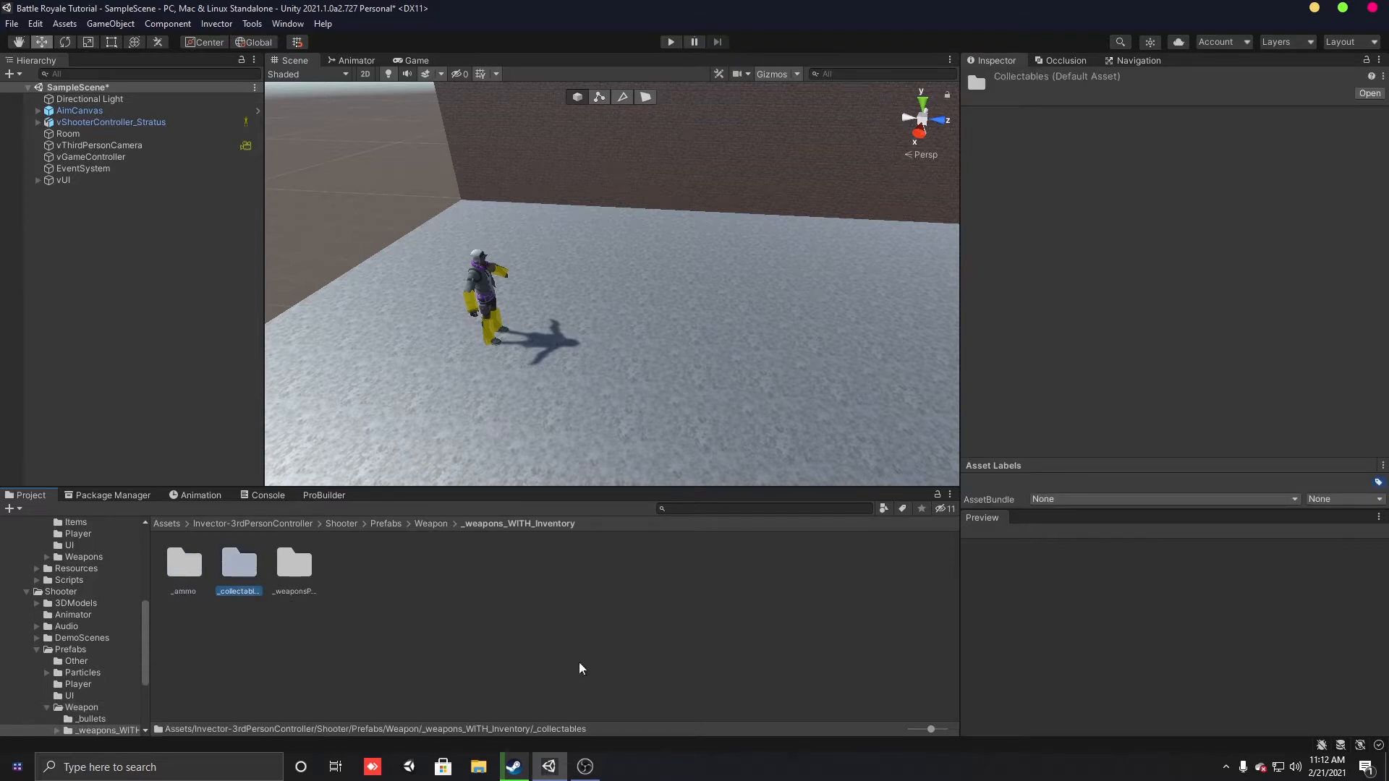
pyautogui.doubleClick(234, 563)
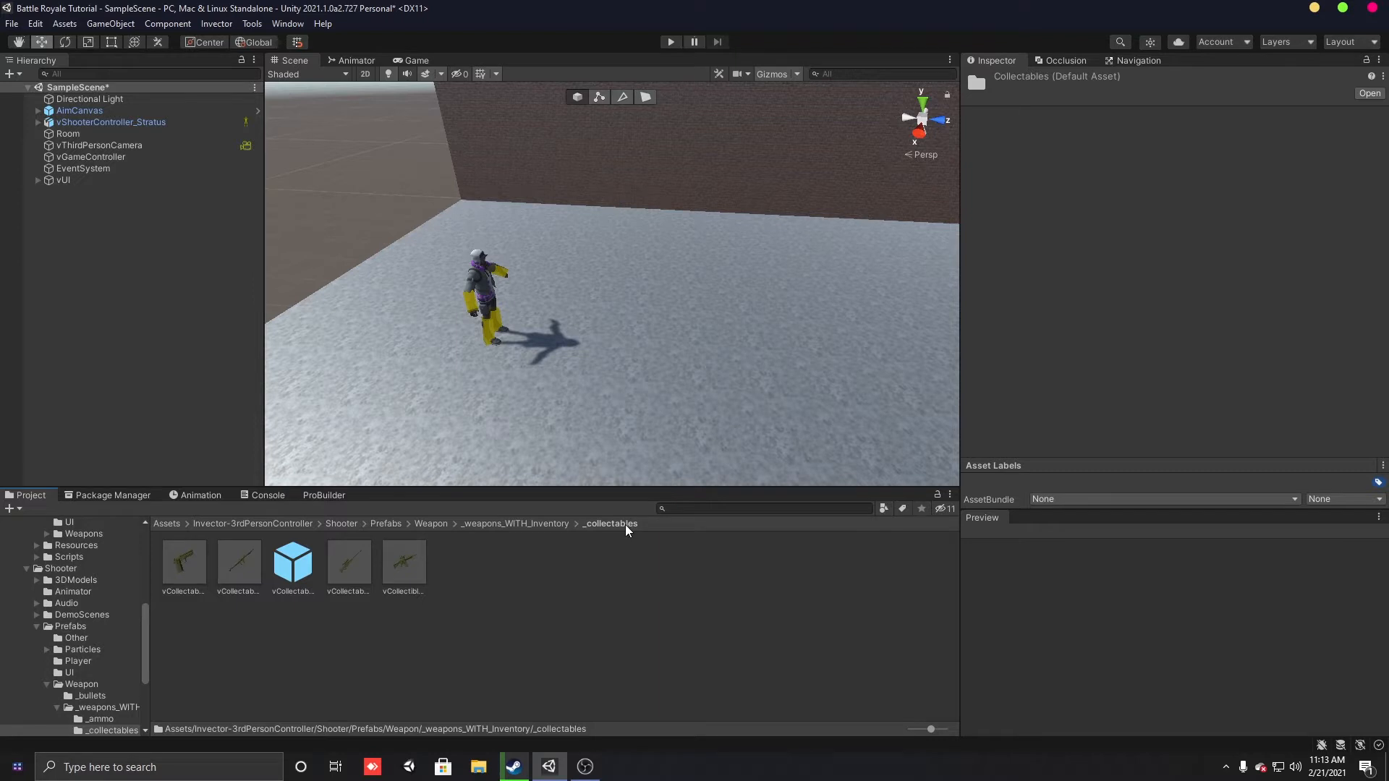
# Step: Place the vCollectibleAssaultRifle prefab on the room floor a short distance from the character
pyautogui.click(363, 638)
pyautogui.moveTo(449, 362); pyautogui.dragTo(601, 358, button='right')
pyautogui.moveTo(404, 563); pyautogui.dragTo(585, 370)
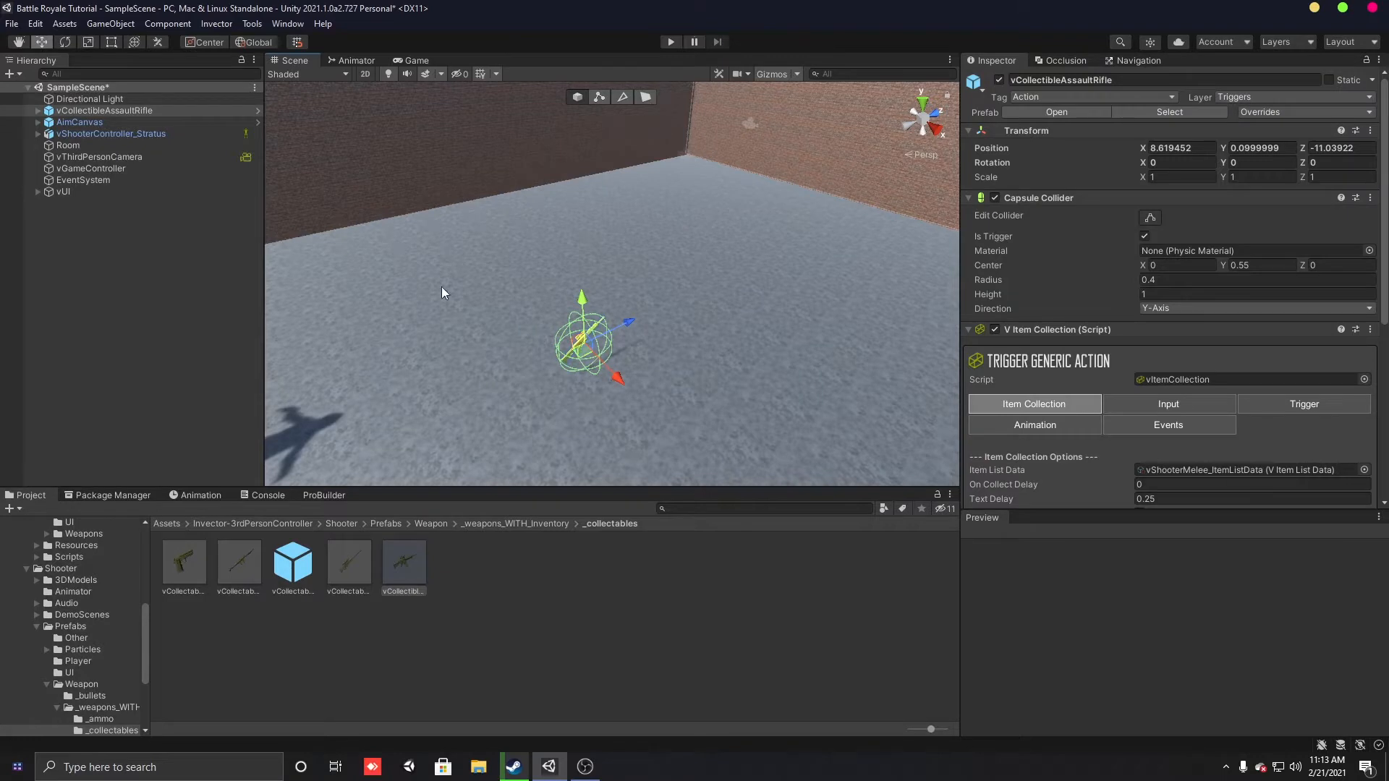
pyautogui.click(178, 521)
pyautogui.click(175, 282)
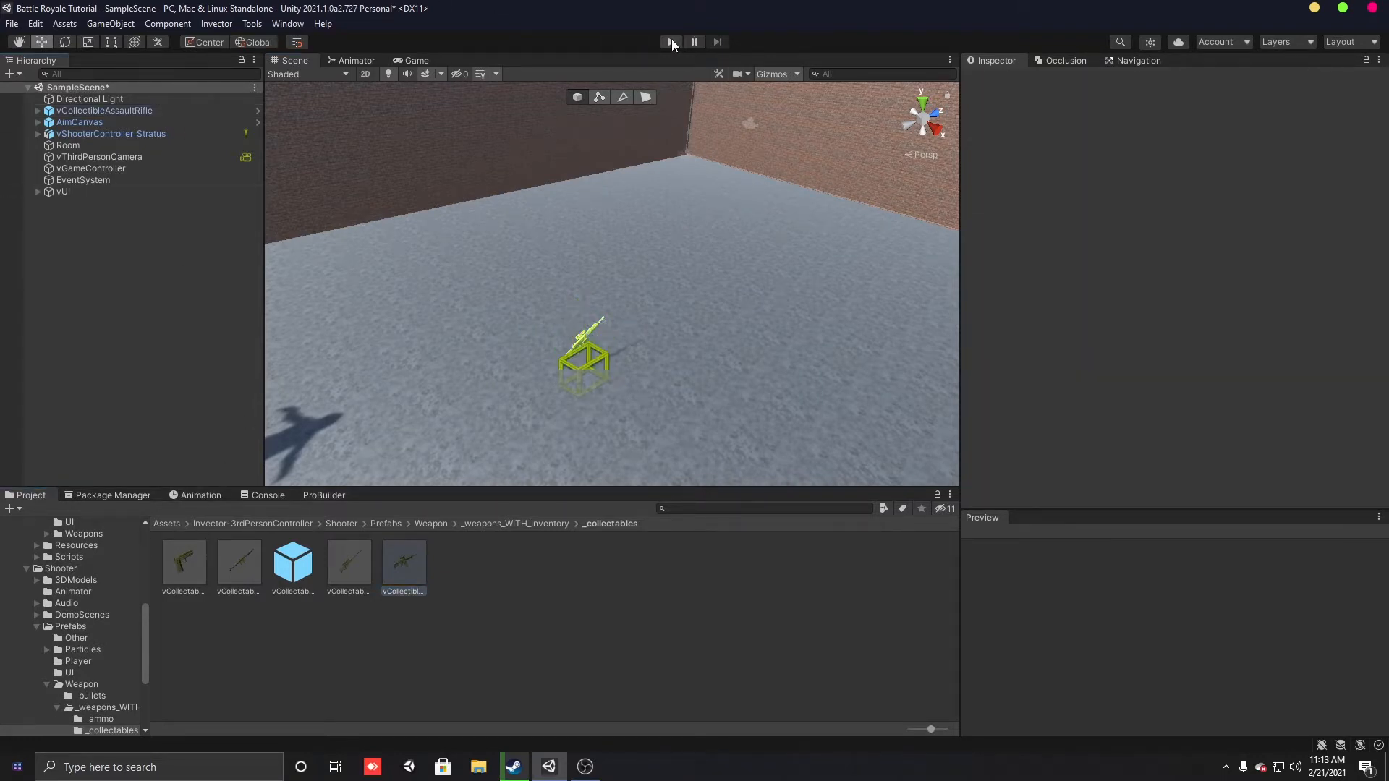
# Step: Run the scene, walk the character to the assault rifle and pick it up
pyautogui.click(671, 41)
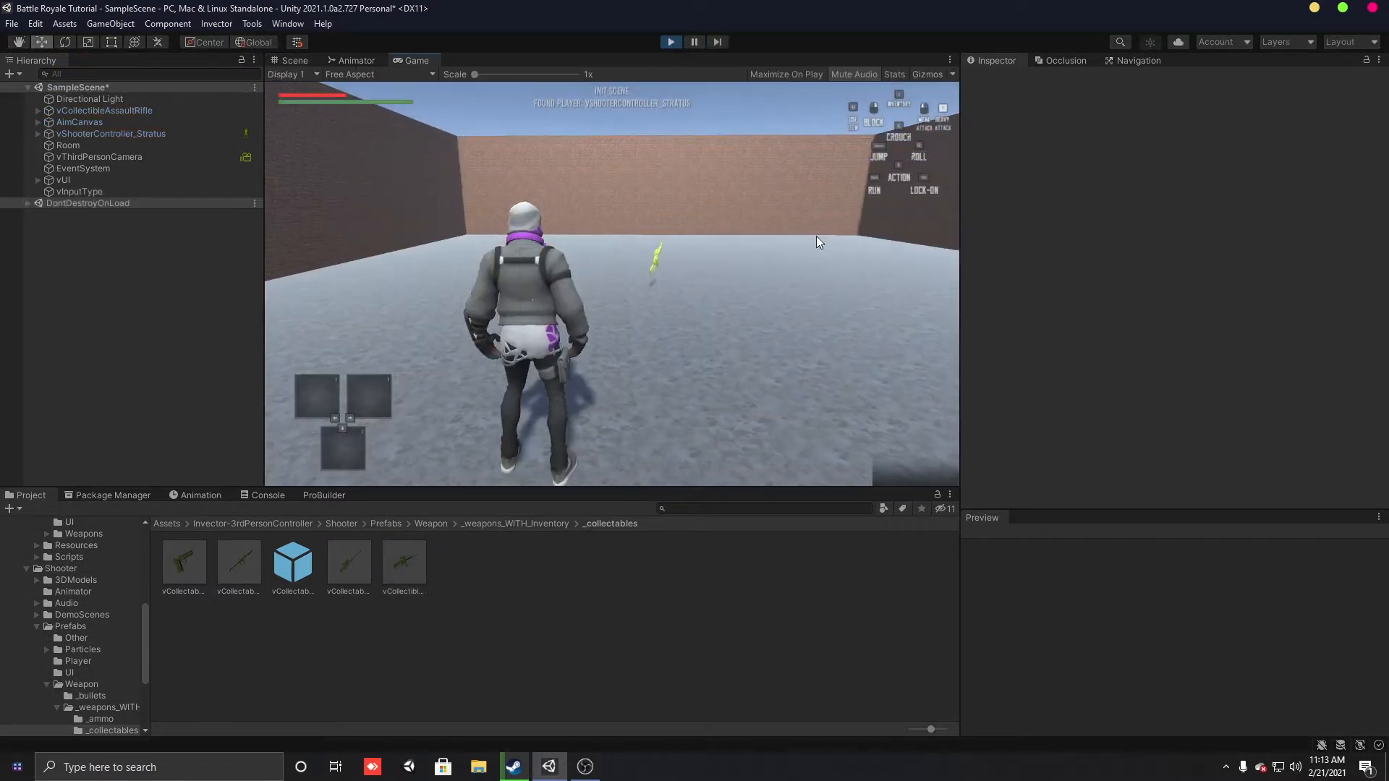
pyautogui.press('w')
pyautogui.press('w')
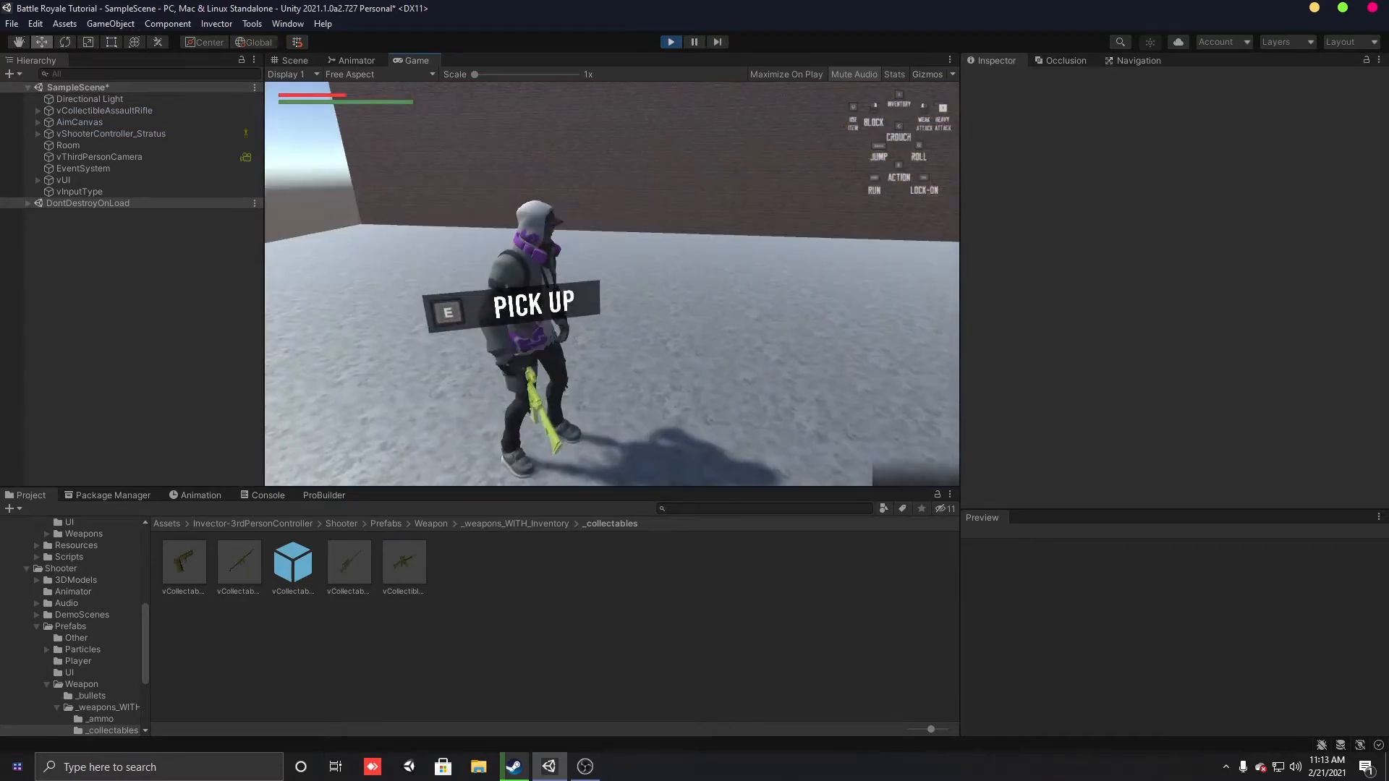
pyautogui.press('e')
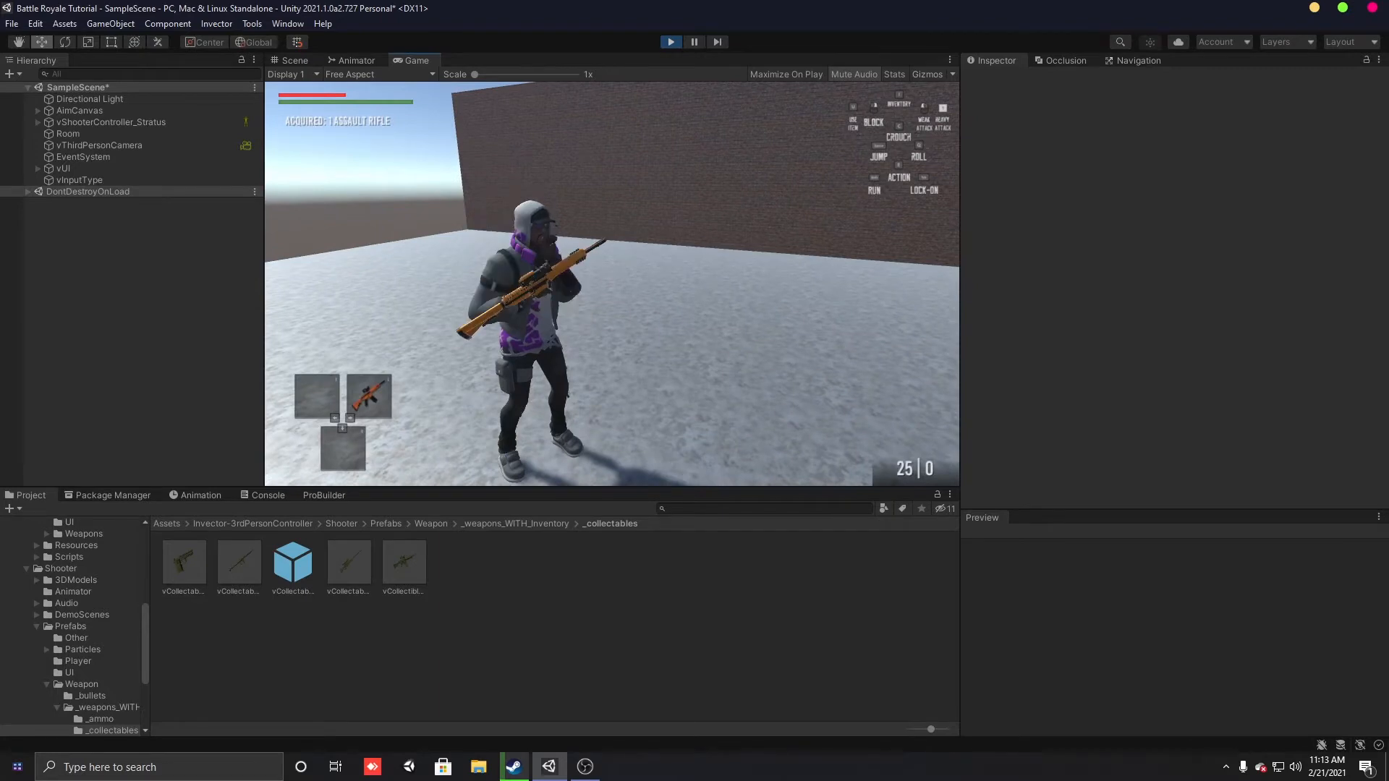
# Step: Aim and fire the assault rifle at the brick wall, and unmute the game audio
pyautogui.rightClick(612, 284)
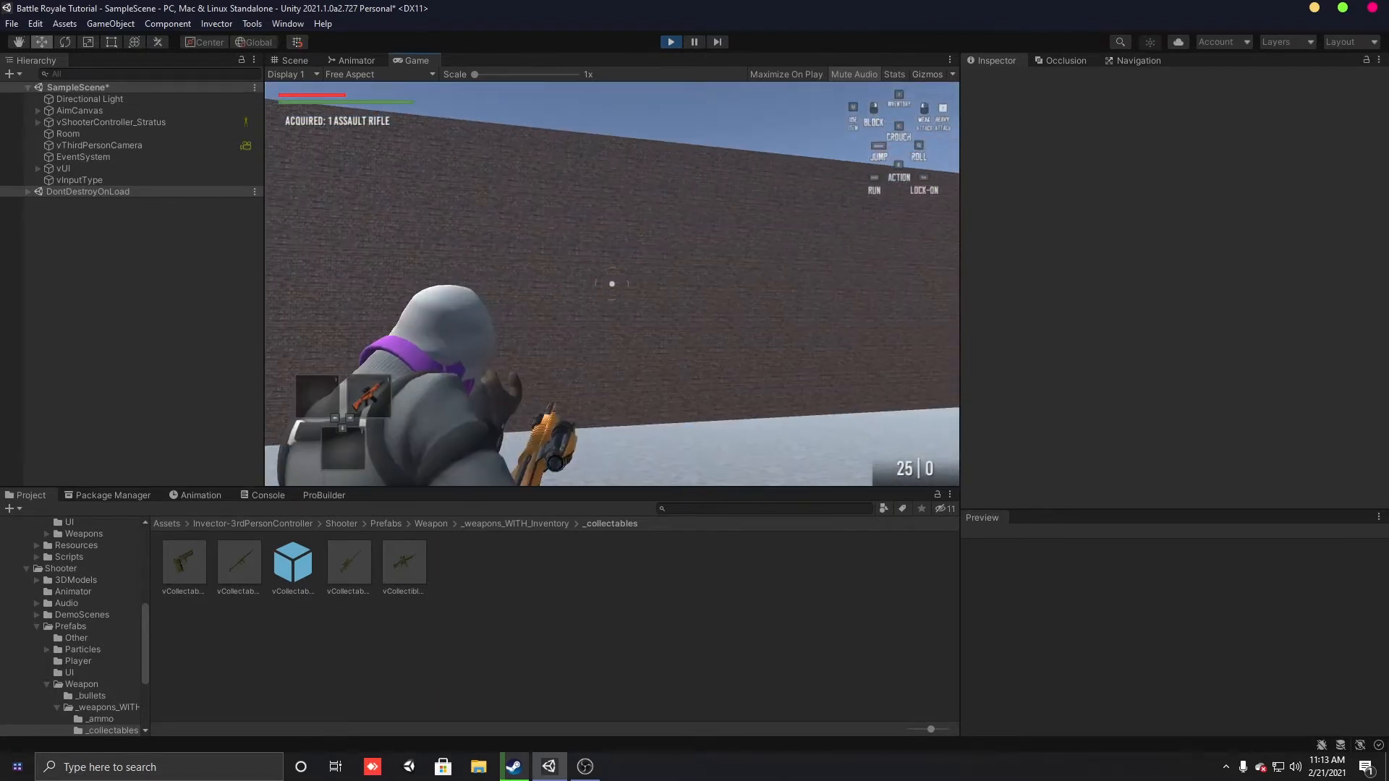
pyautogui.click(612, 284)
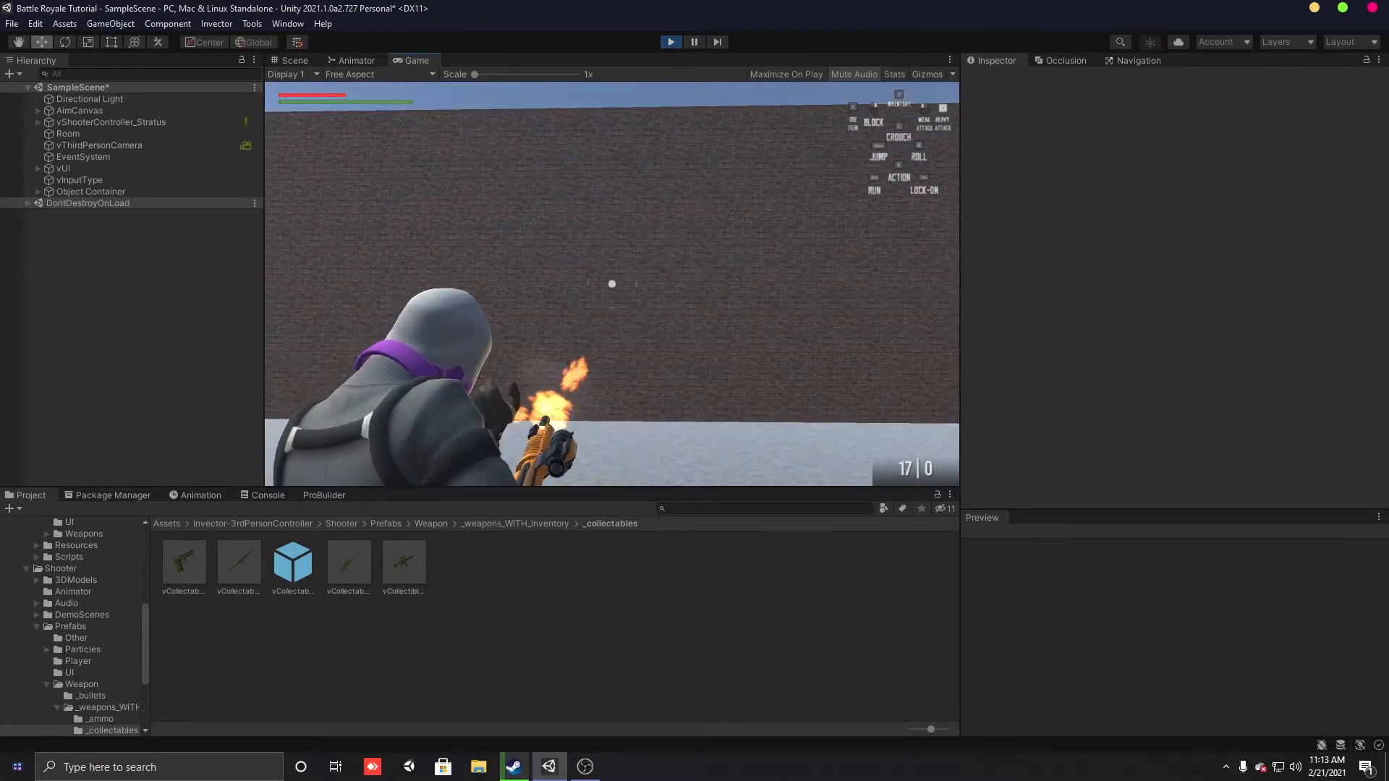
pyautogui.press('Escape')
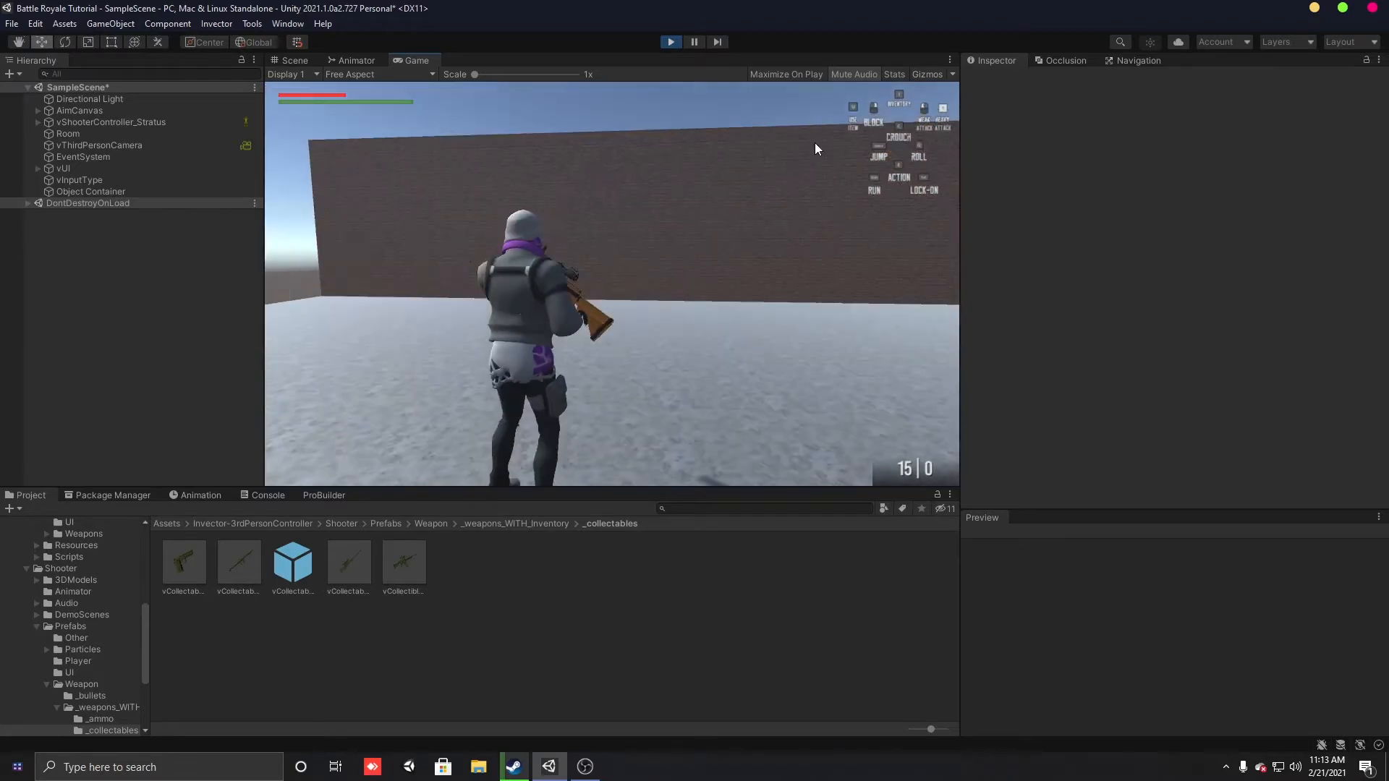
pyautogui.click(868, 109)
# Step: Test aimed fire at the walls until the rifle's magazine is empty, and stop the running scene
pyautogui.rightClick(612, 284)
pyautogui.click(612, 283)
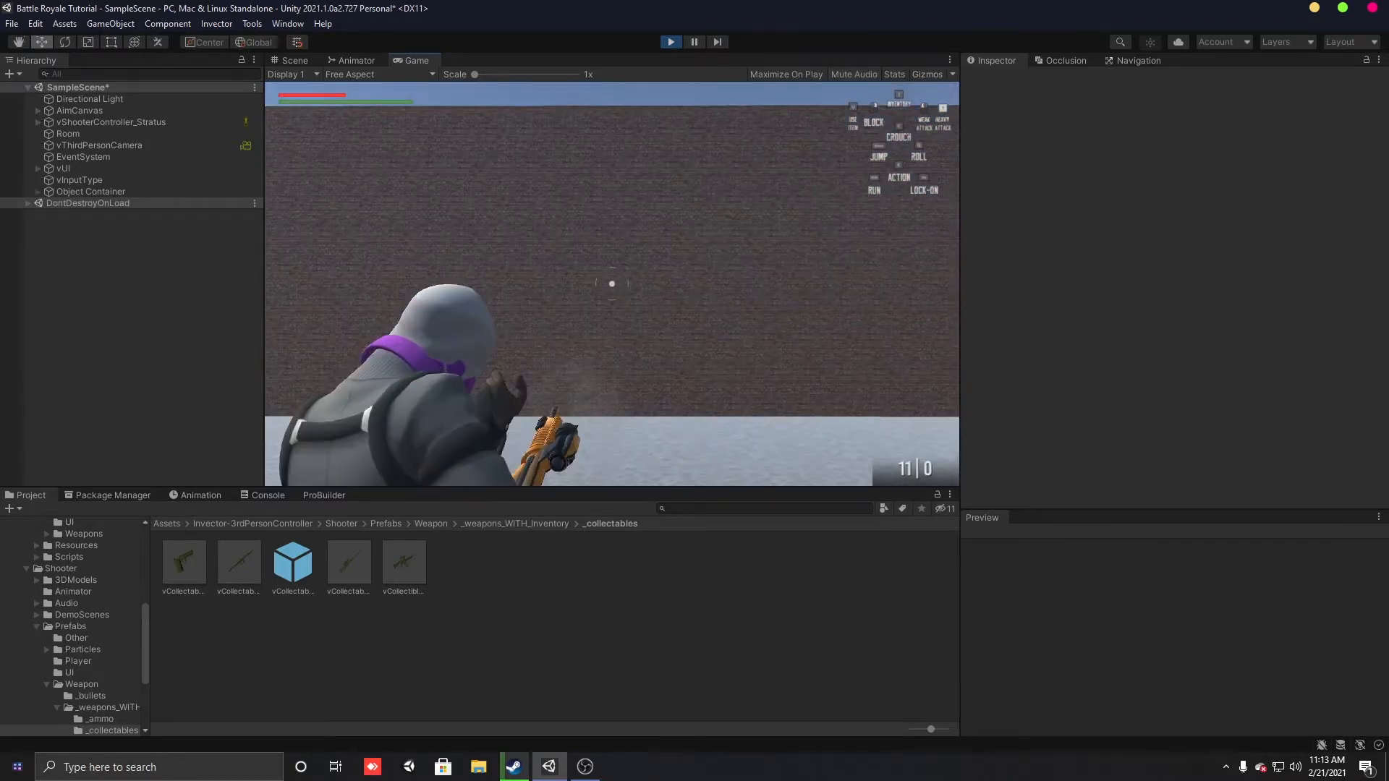
pyautogui.rightClick(612, 283)
pyautogui.click(612, 284)
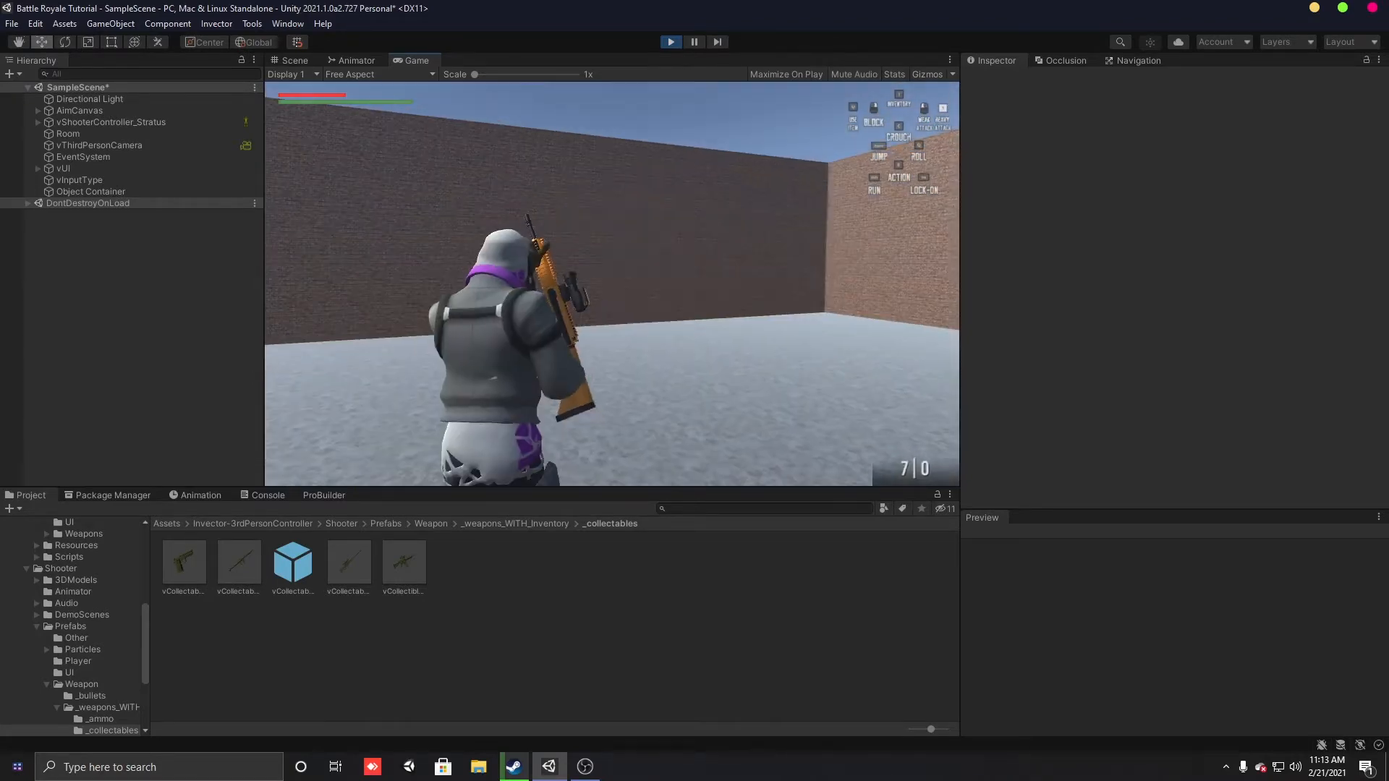
pyautogui.rightClick(612, 284)
pyautogui.click(612, 283)
pyautogui.rightClick(612, 284)
pyautogui.click(612, 284)
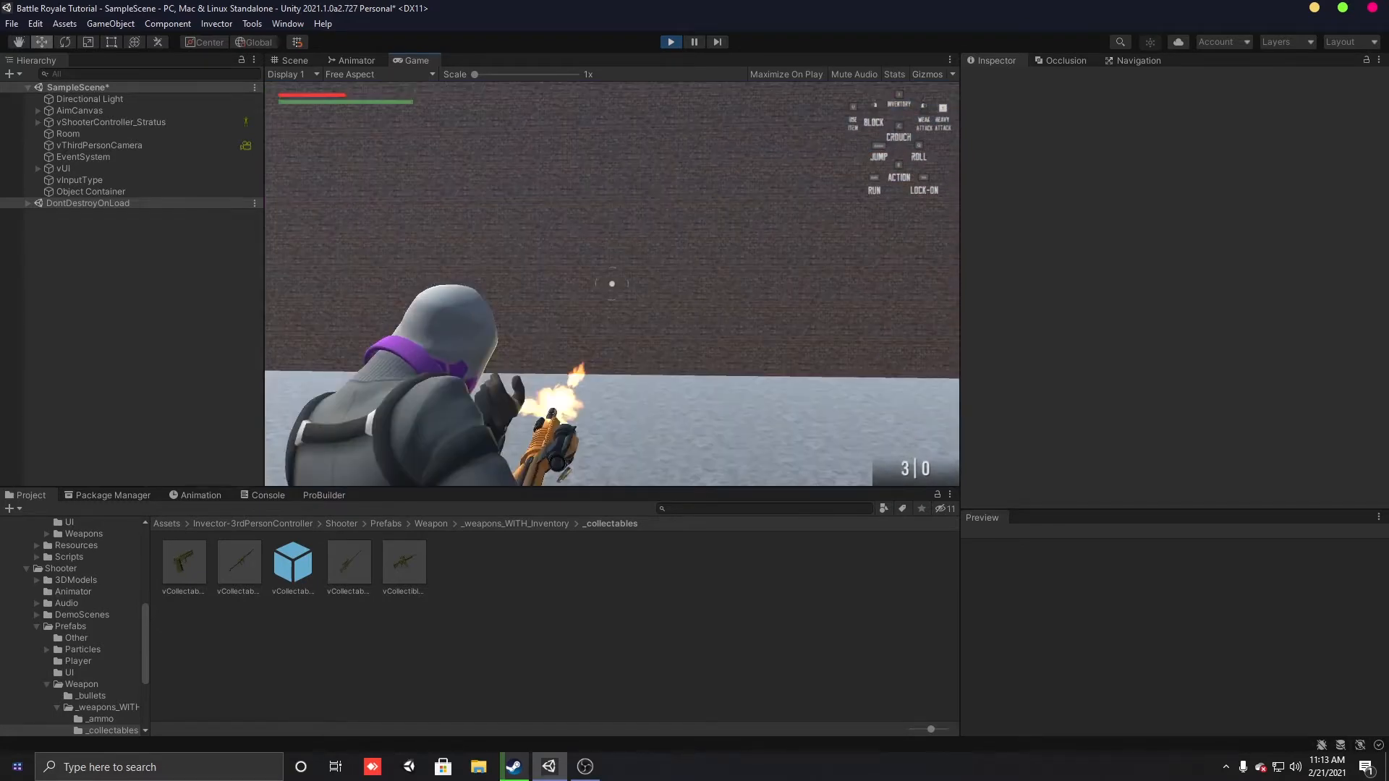
pyautogui.rightClick(612, 284)
pyautogui.rightClick(612, 283)
pyautogui.click(612, 284)
pyautogui.click(612, 283)
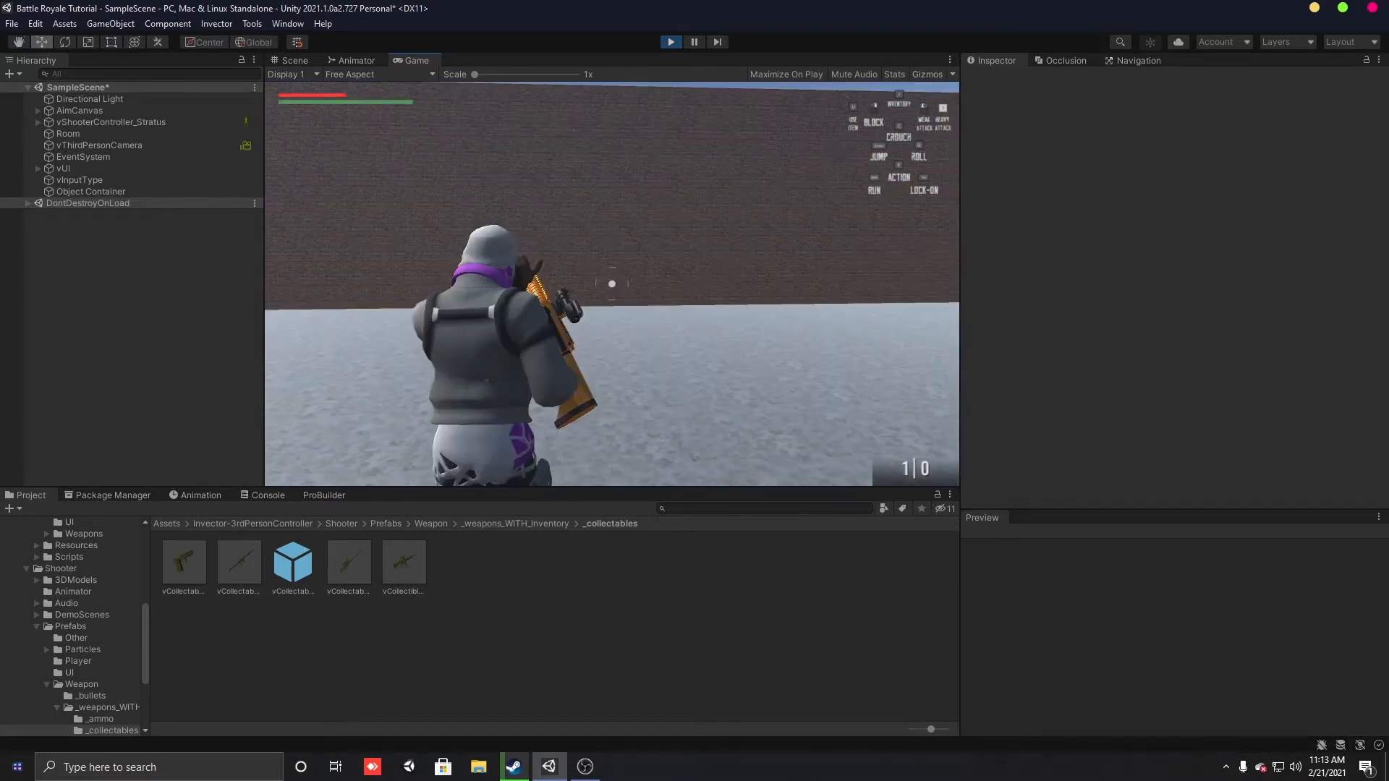
pyautogui.rightClick(612, 284)
pyautogui.click(612, 284)
pyautogui.rightClick(612, 283)
pyautogui.rightClick(612, 284)
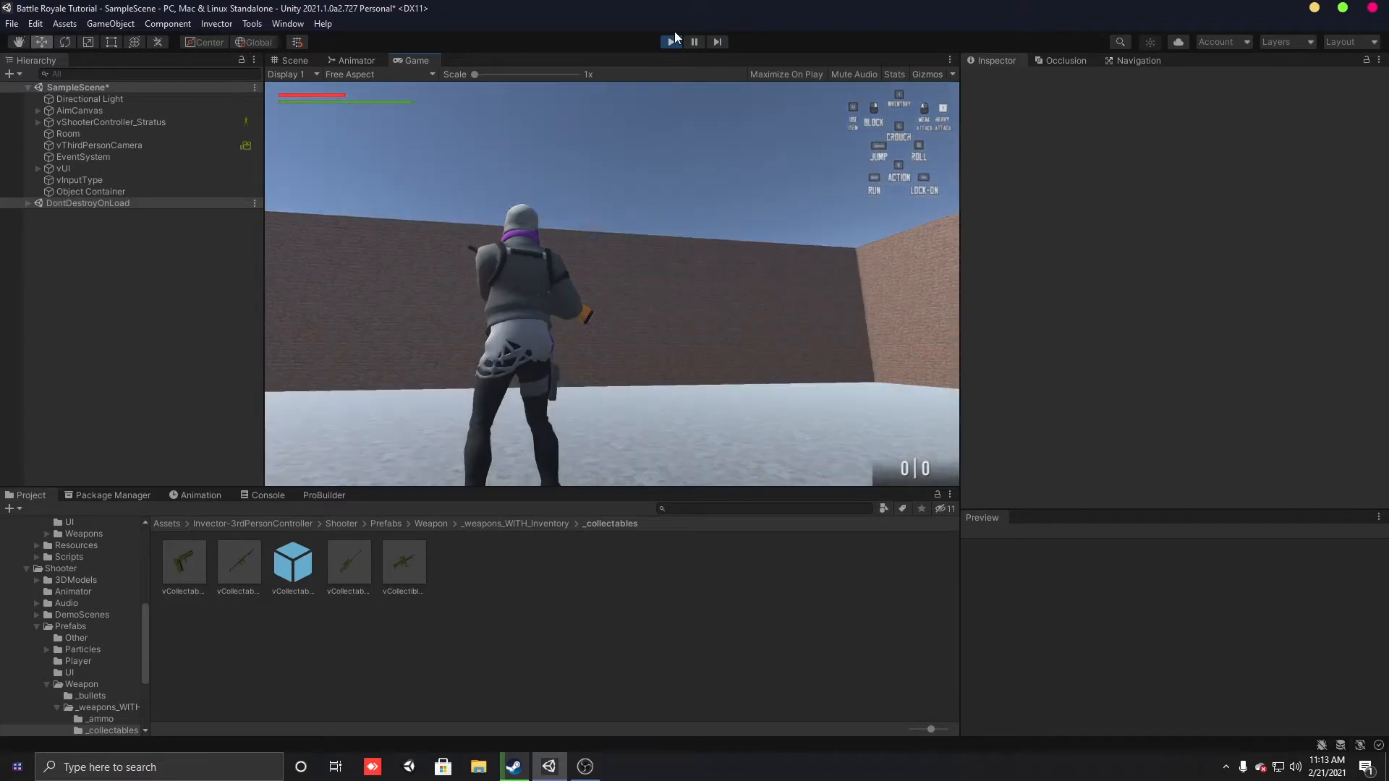
pyautogui.click(669, 43)
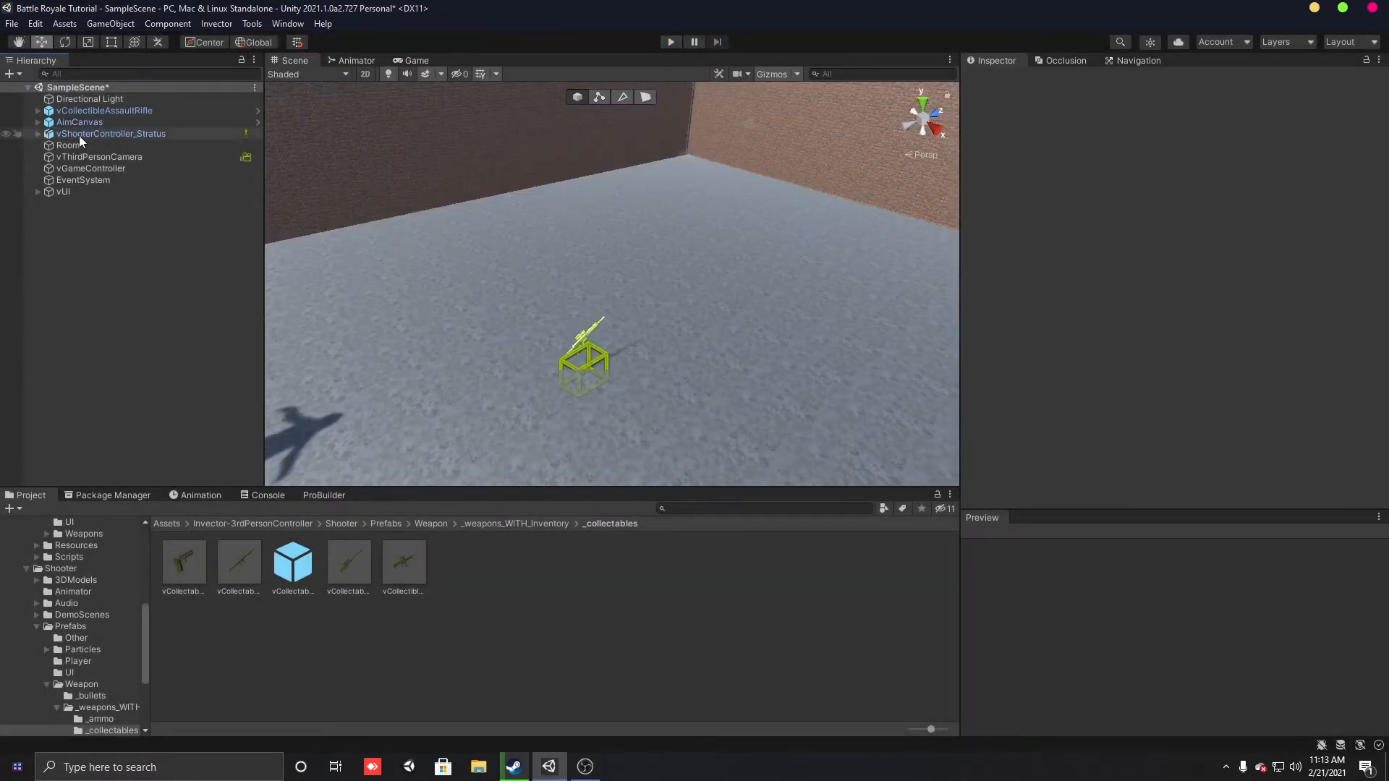
# Step: Run the scene again, pick up the assault rifle with the character and release the cursor from the game
pyautogui.doubleClick(115, 108)
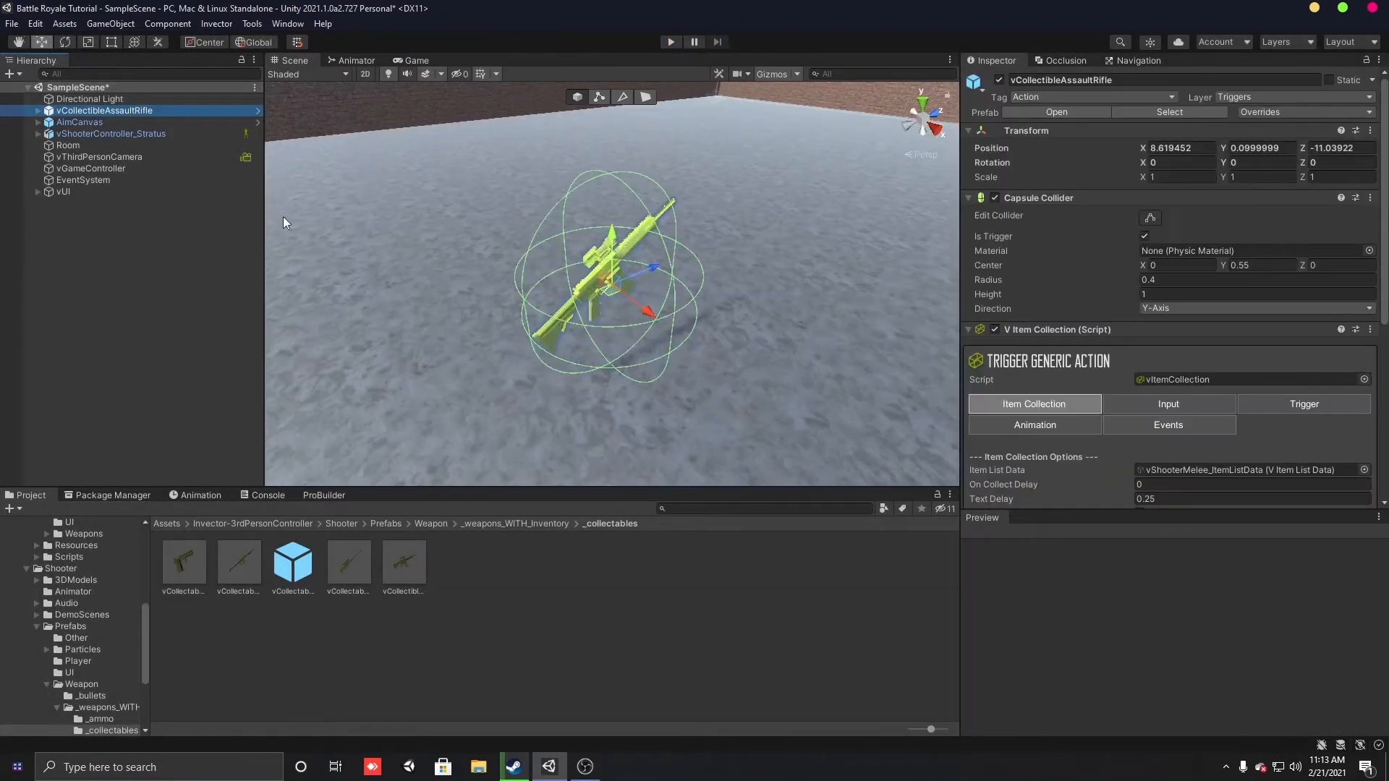
pyautogui.click(358, 206)
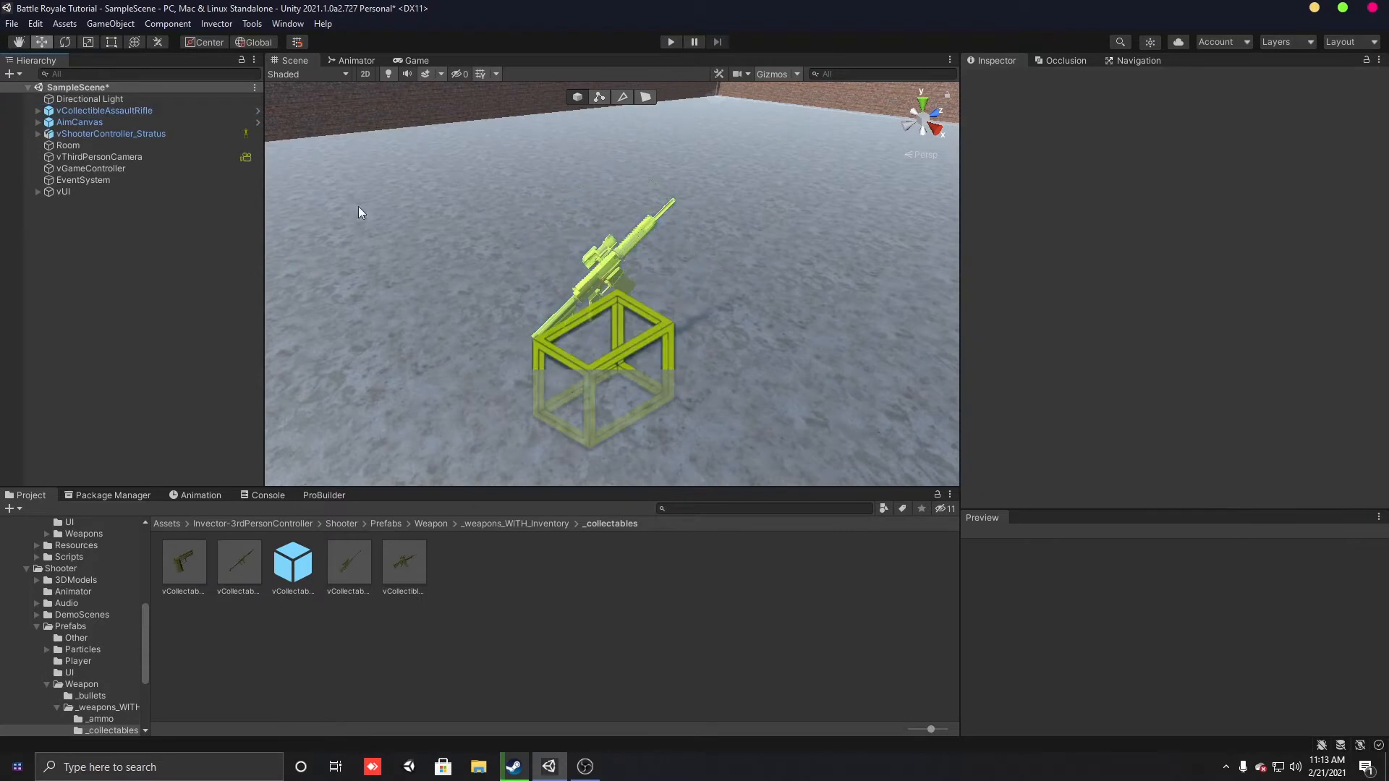
pyautogui.click(673, 42)
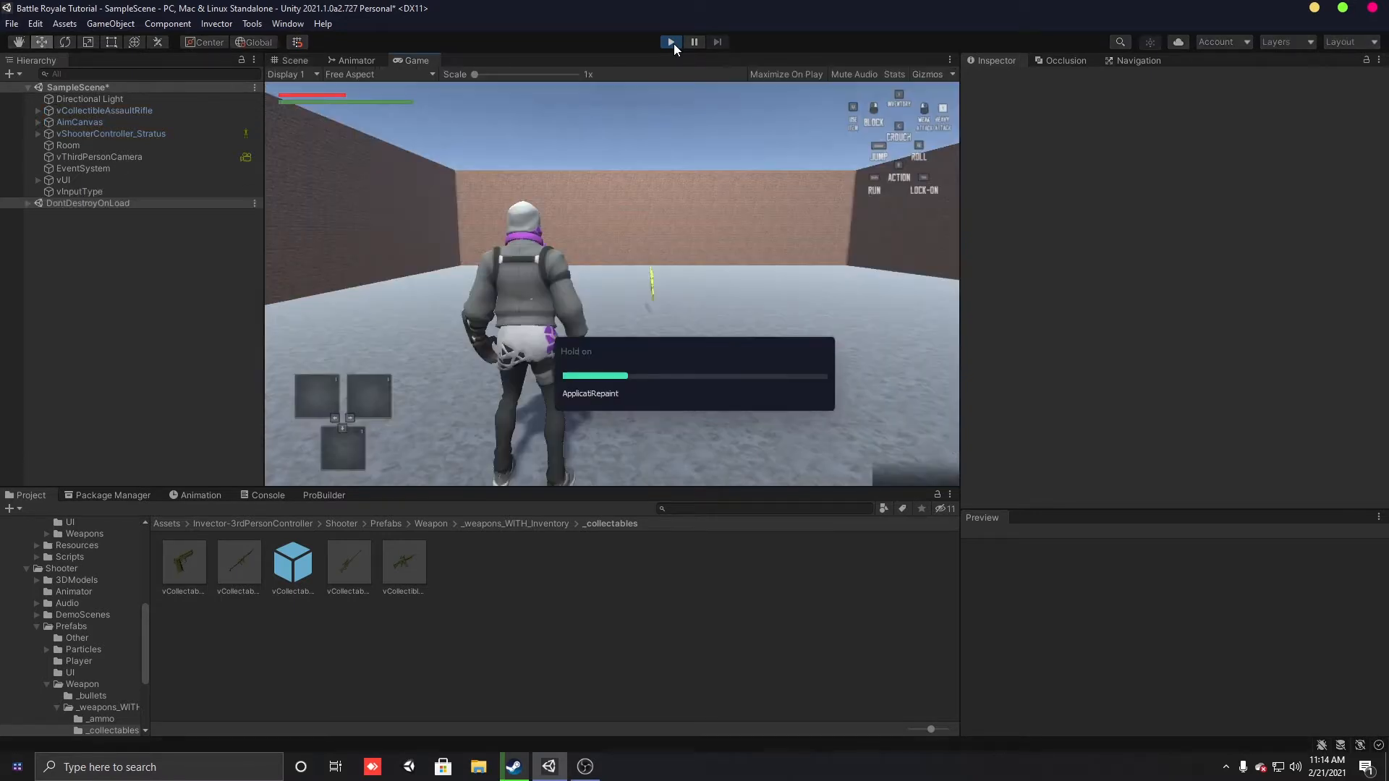
pyautogui.hotkey('shift', 'w')
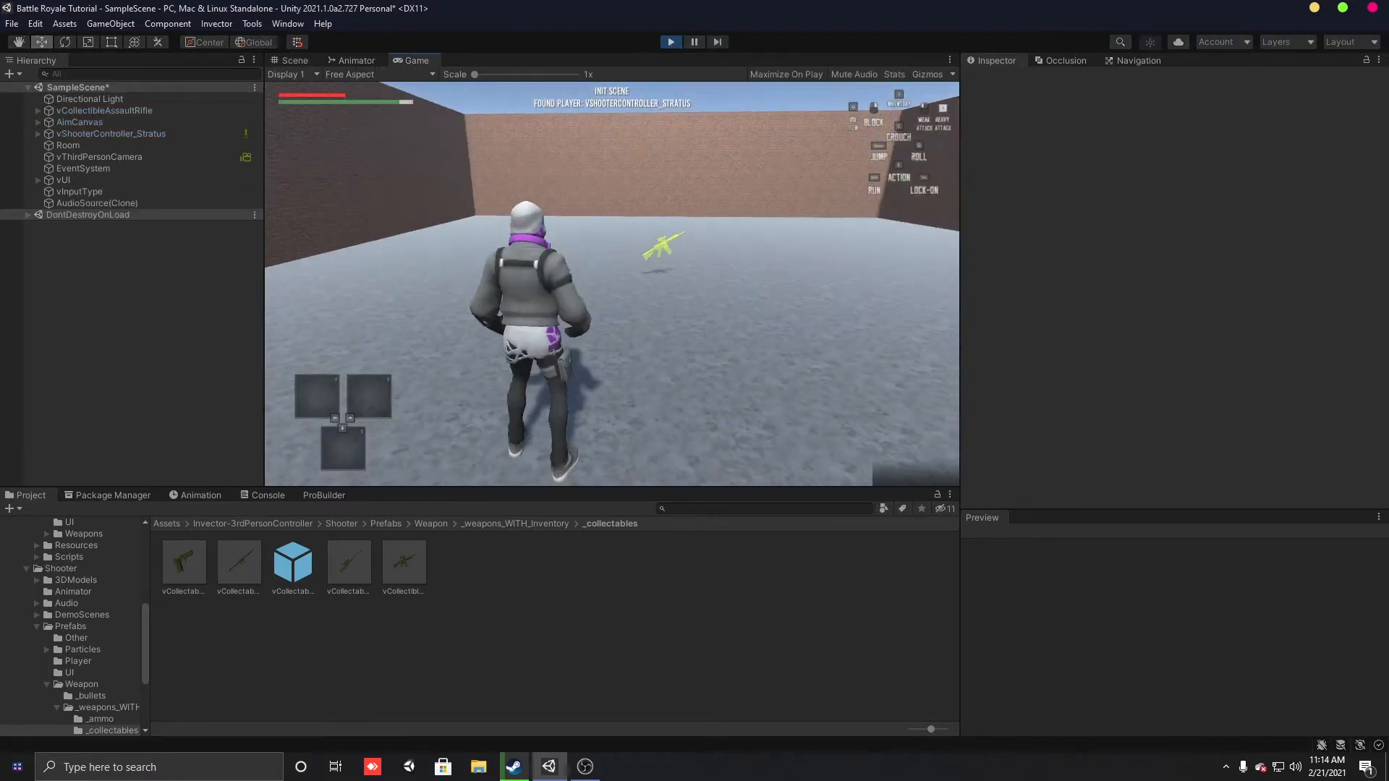
pyautogui.press('w')
pyautogui.press('e')
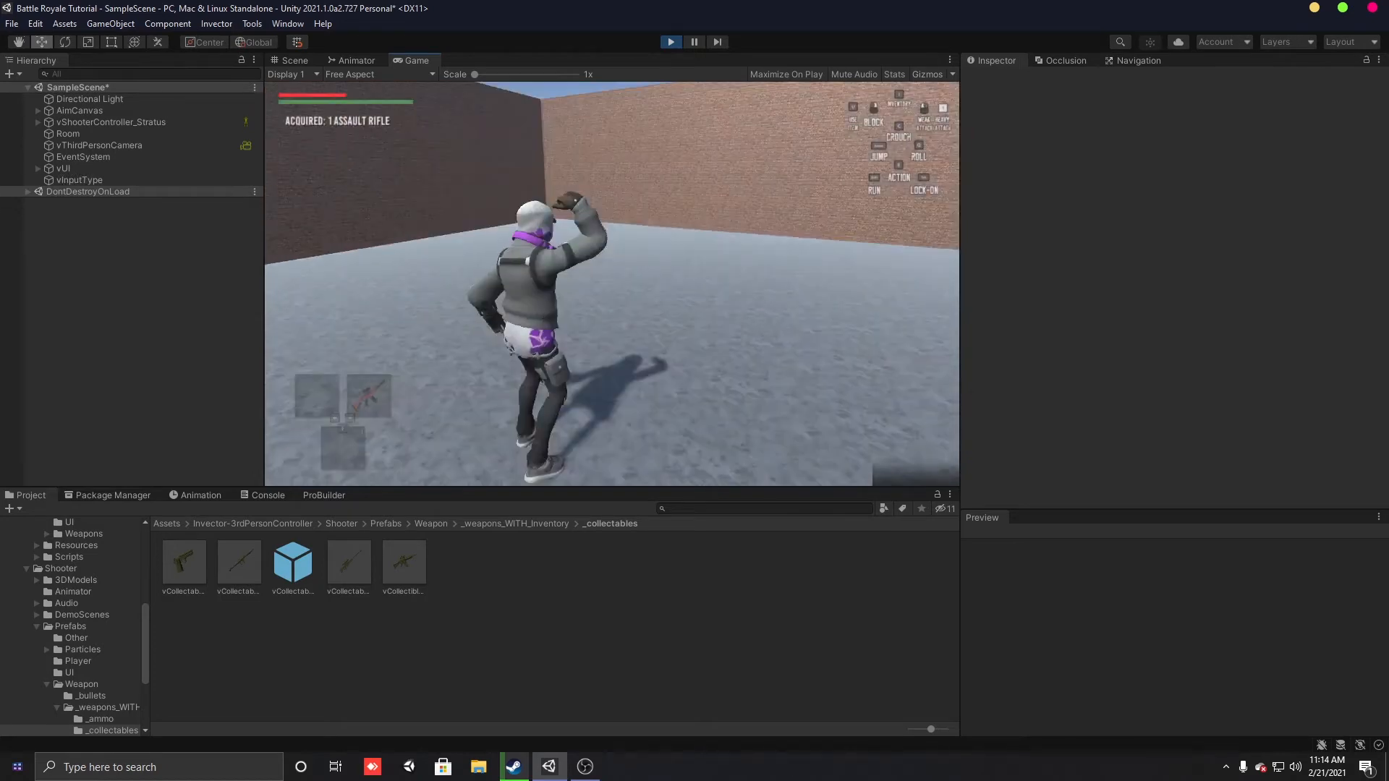
pyautogui.press('Escape')
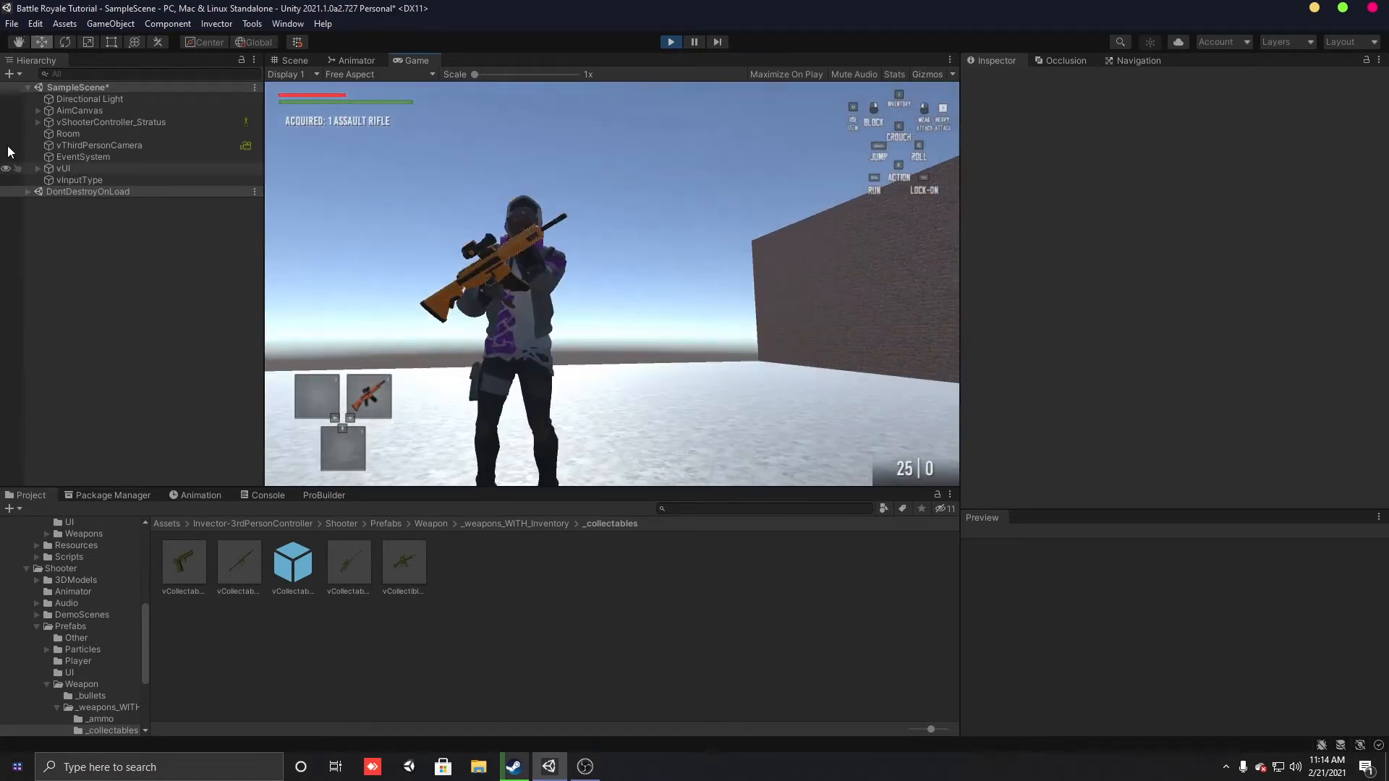
# Step: Look through the components of vShooterController_Stratus to locate its Shooter Manager script
pyautogui.click(137, 122)
pyautogui.scroll(-5, 1166, 283)
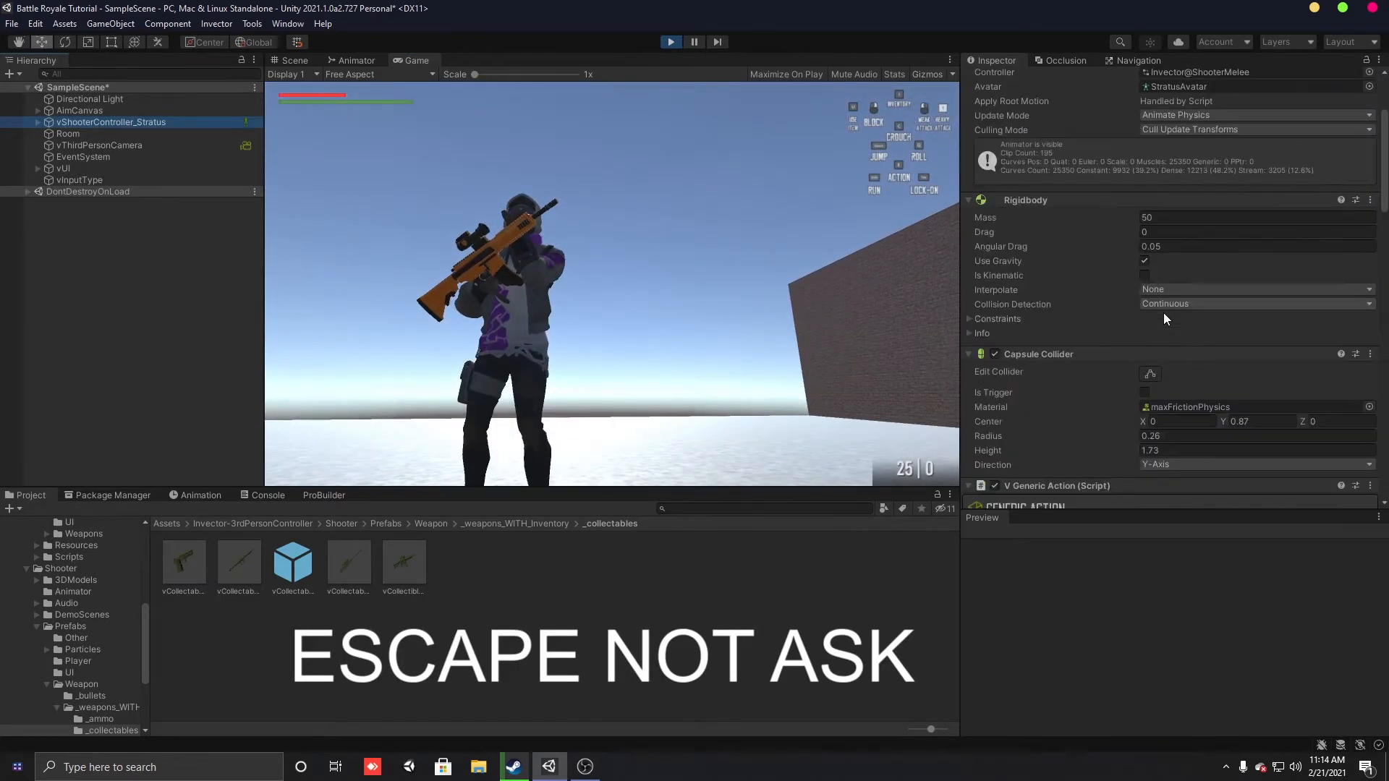
pyautogui.scroll(-4, 1161, 313)
pyautogui.scroll(-3, 1158, 315)
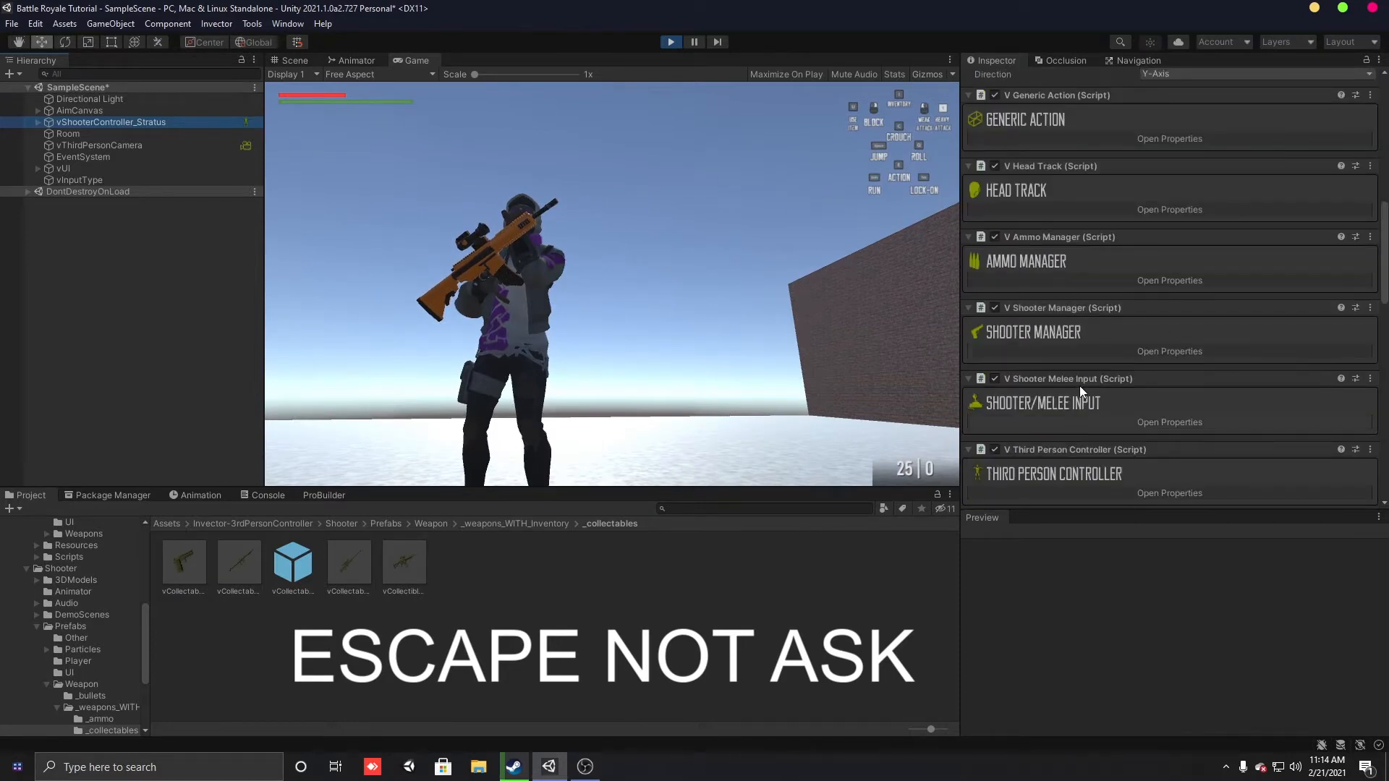
pyautogui.scroll(-3, 1081, 379)
pyautogui.scroll(-5, 1070, 363)
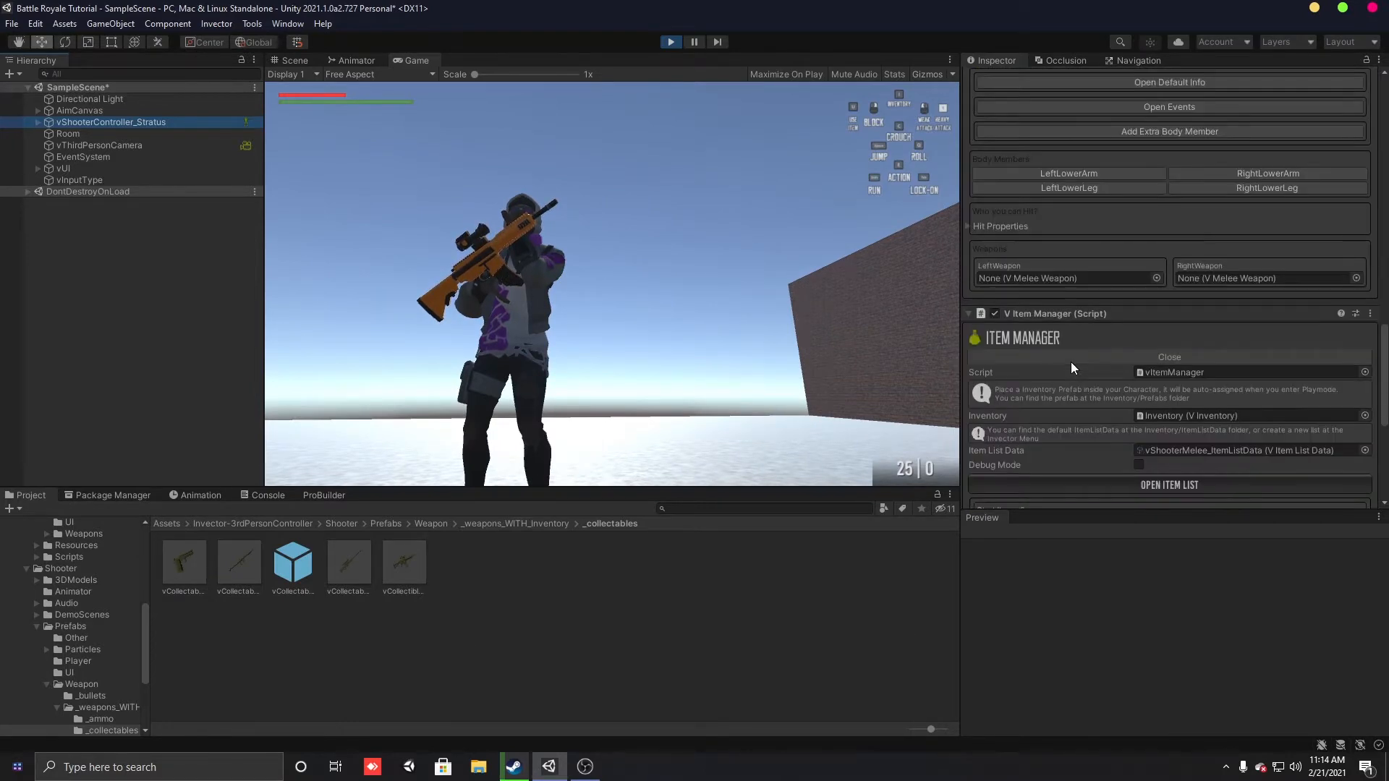
pyautogui.scroll(-3, 1071, 362)
pyautogui.scroll(-4, 1063, 356)
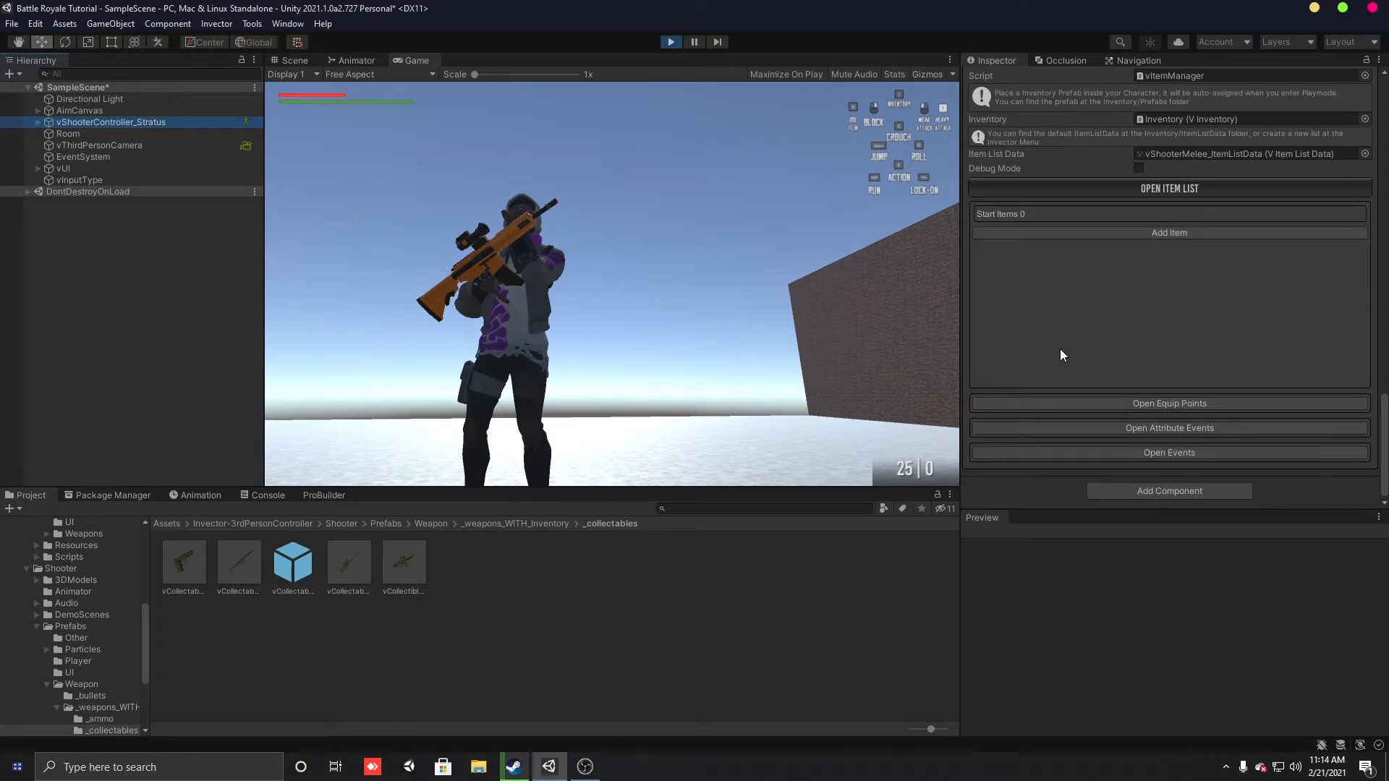
pyautogui.scroll(15, 1060, 350)
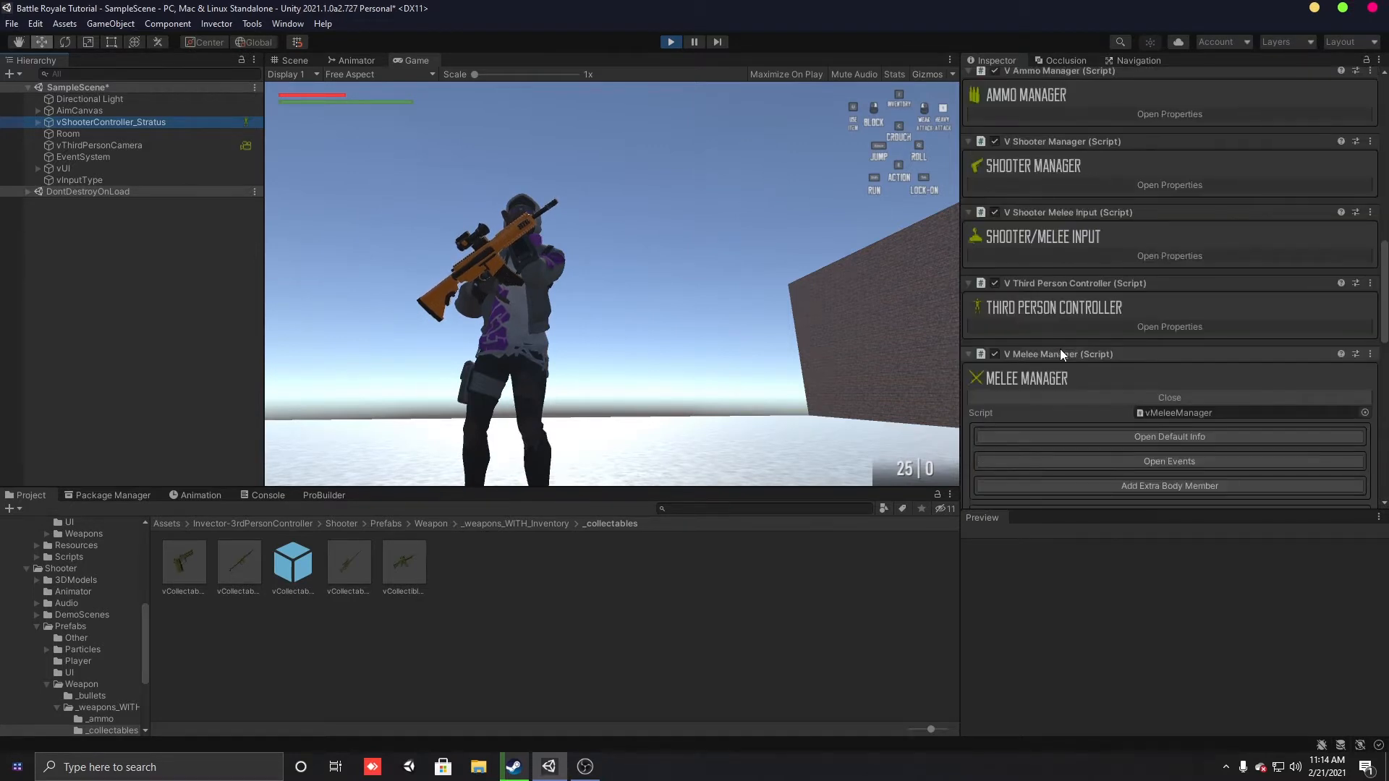
pyautogui.scroll(3, 1059, 347)
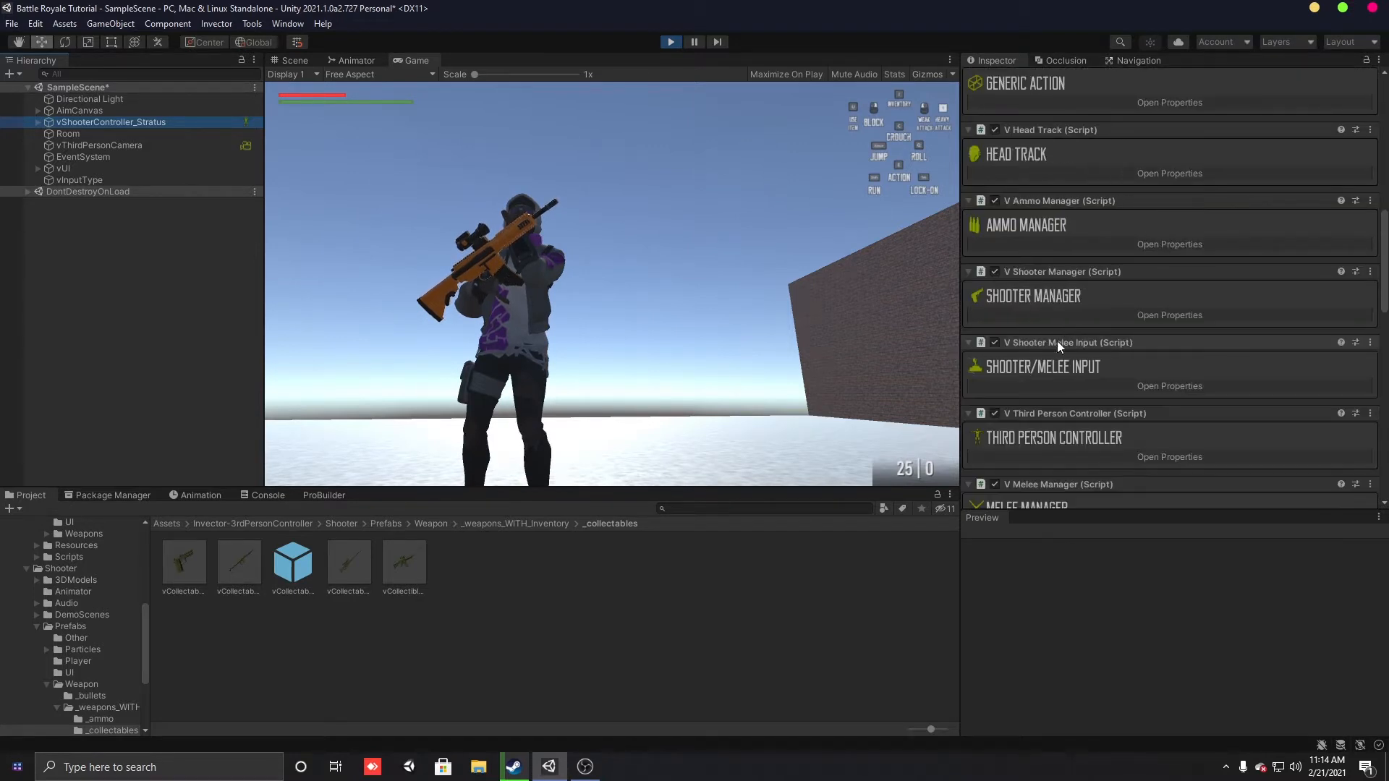
# Step: Examine the Shooter Manager's Damage Layers and IK Adjust settings, and close its properties
pyautogui.click(1137, 319)
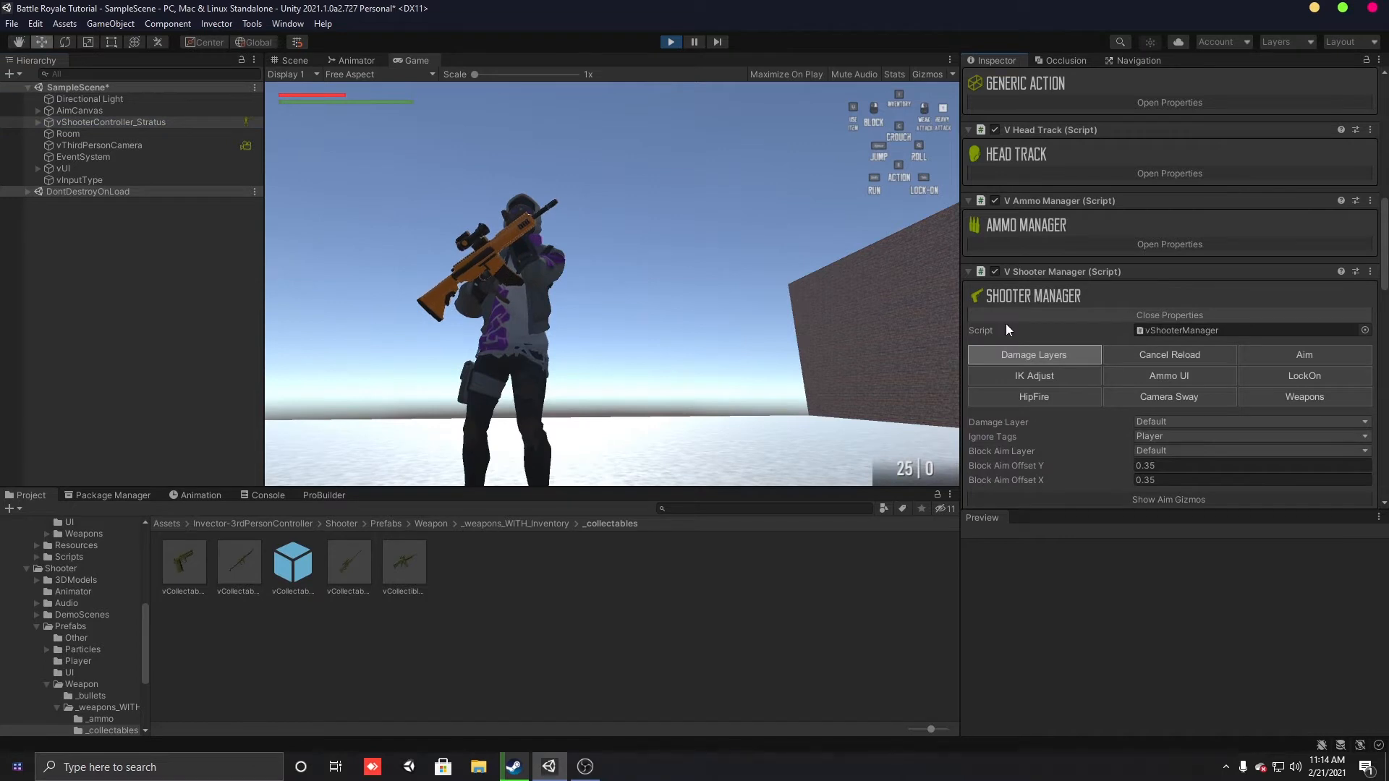
pyautogui.scroll(-3, 1006, 324)
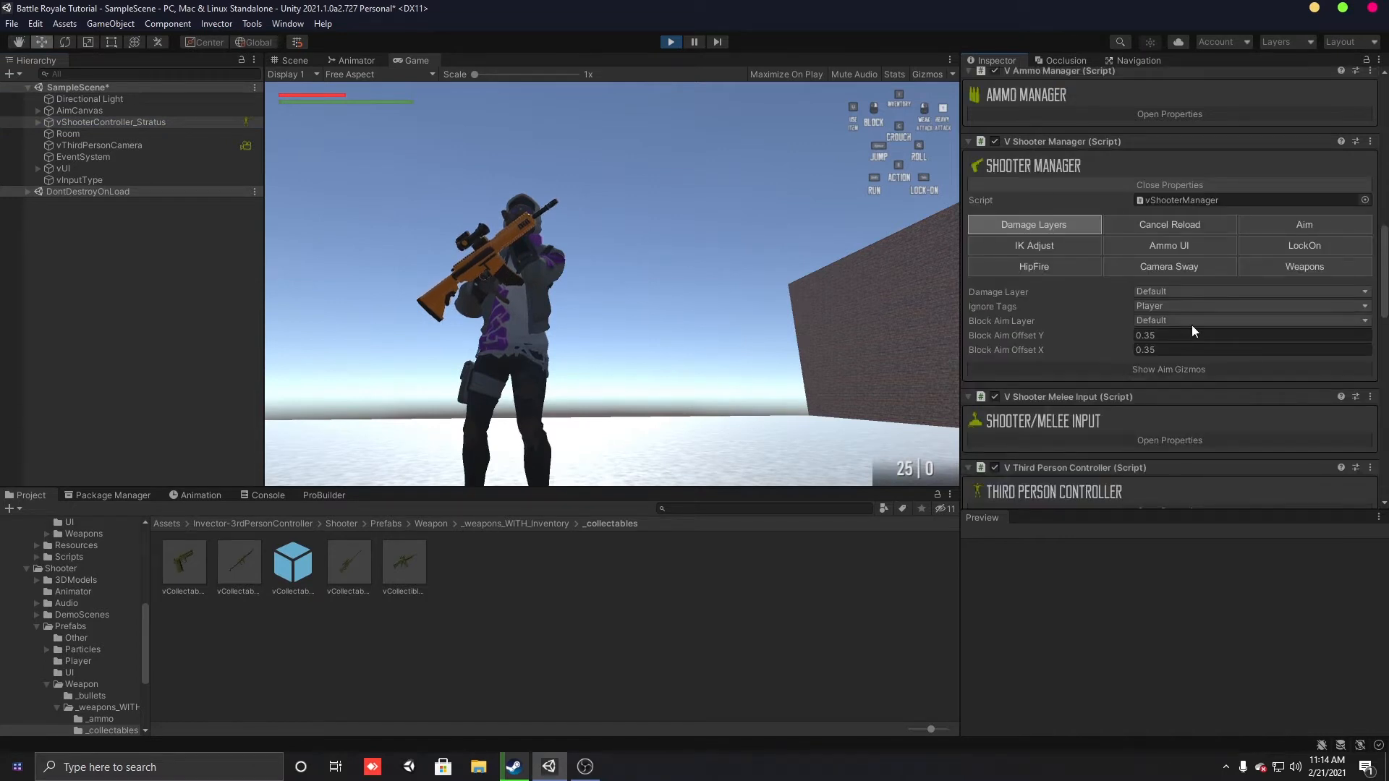
pyautogui.click(1069, 246)
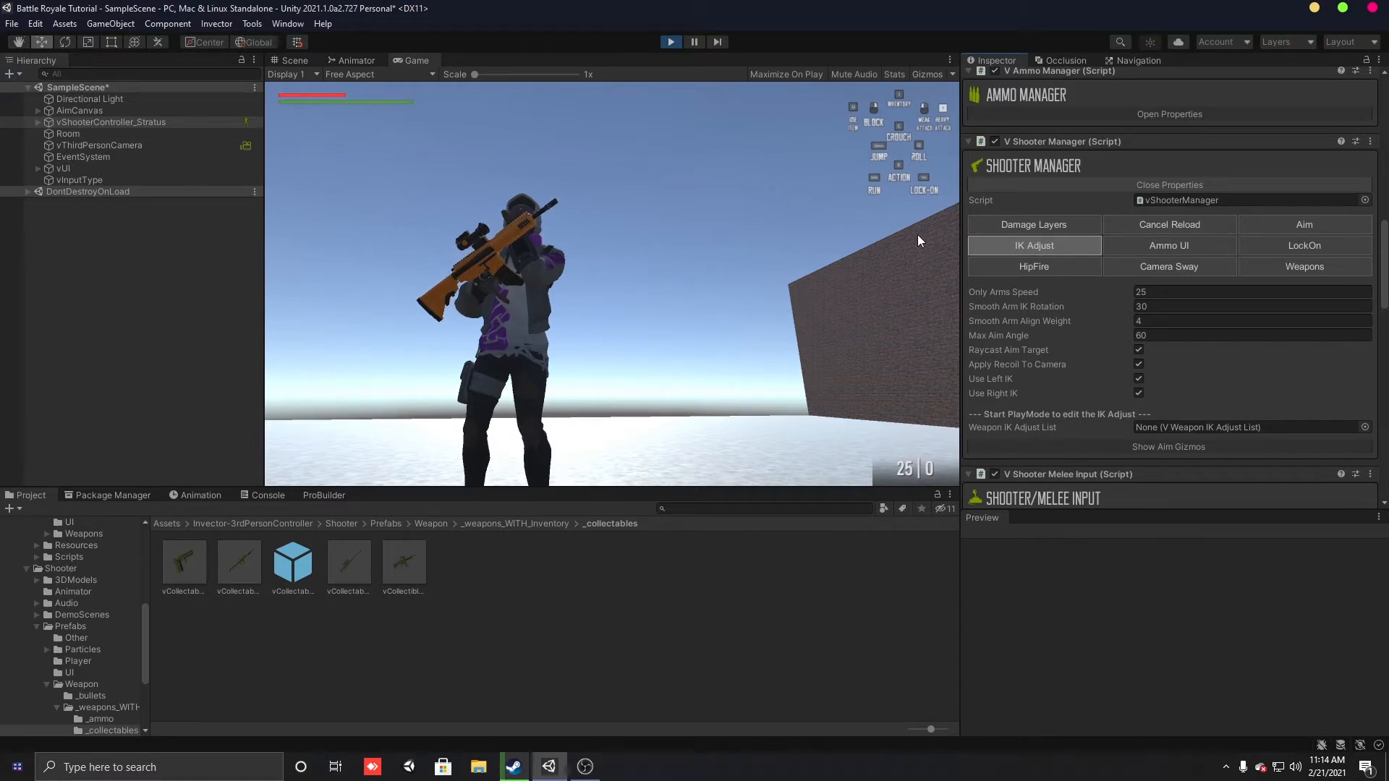
pyautogui.click(1114, 190)
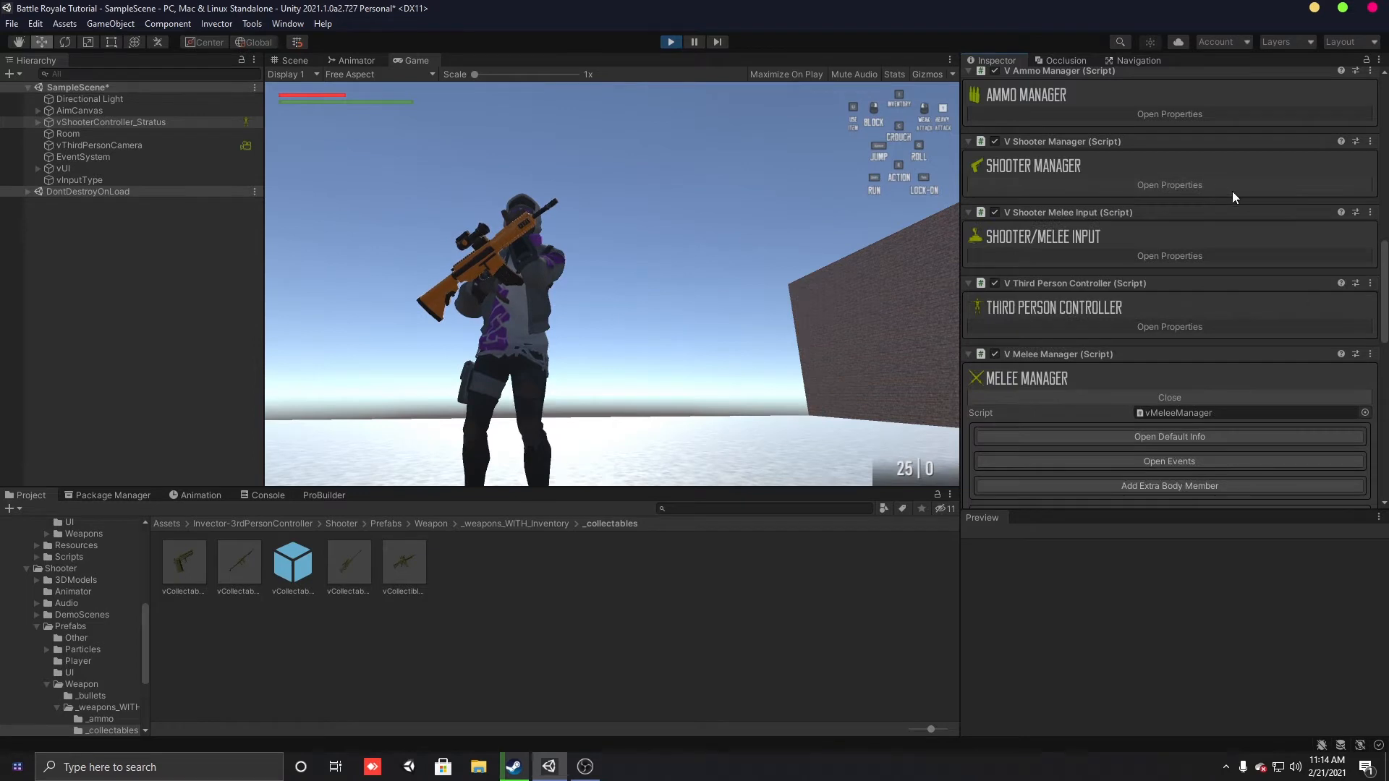
# Step: Open the Shooter Manager's properties and compare its Damage Layers and IK Adjust settings
pyautogui.click(1181, 187)
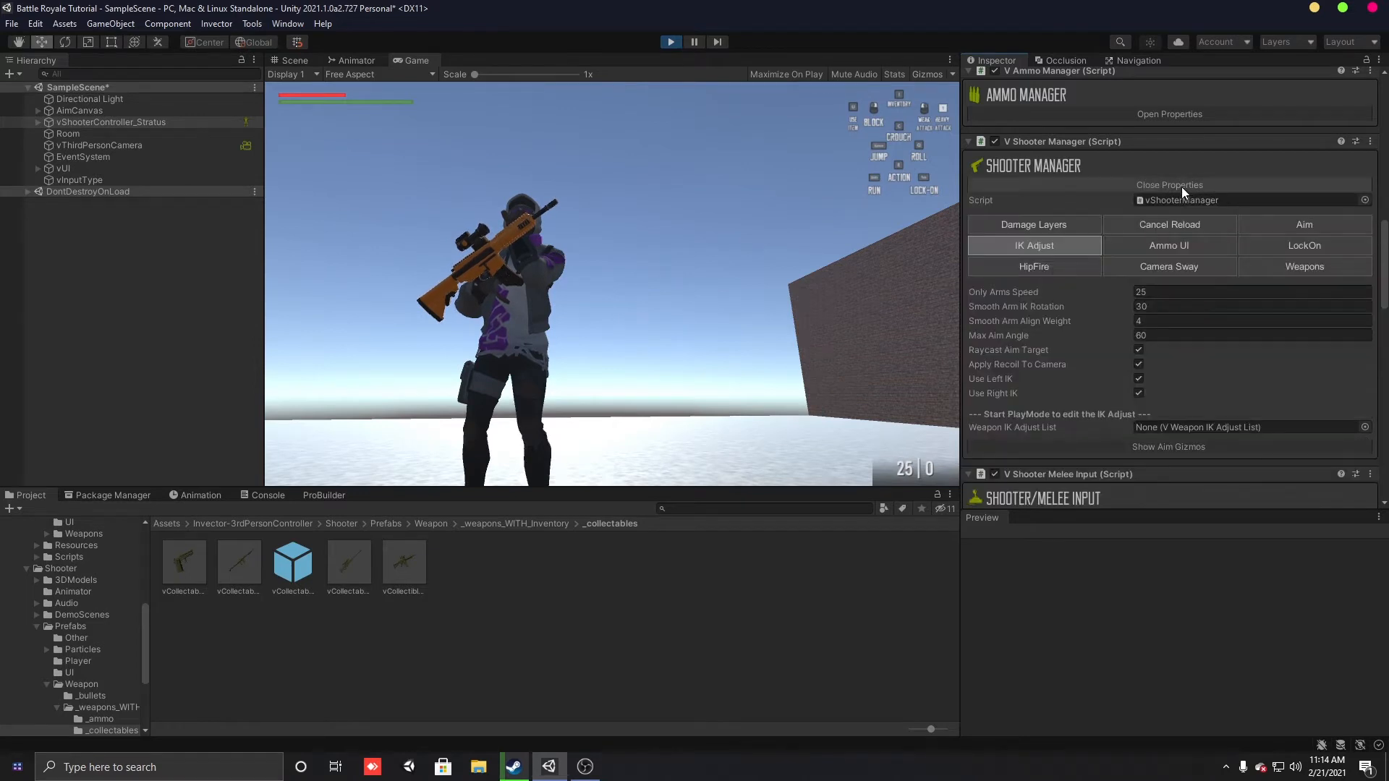
pyautogui.click(1049, 224)
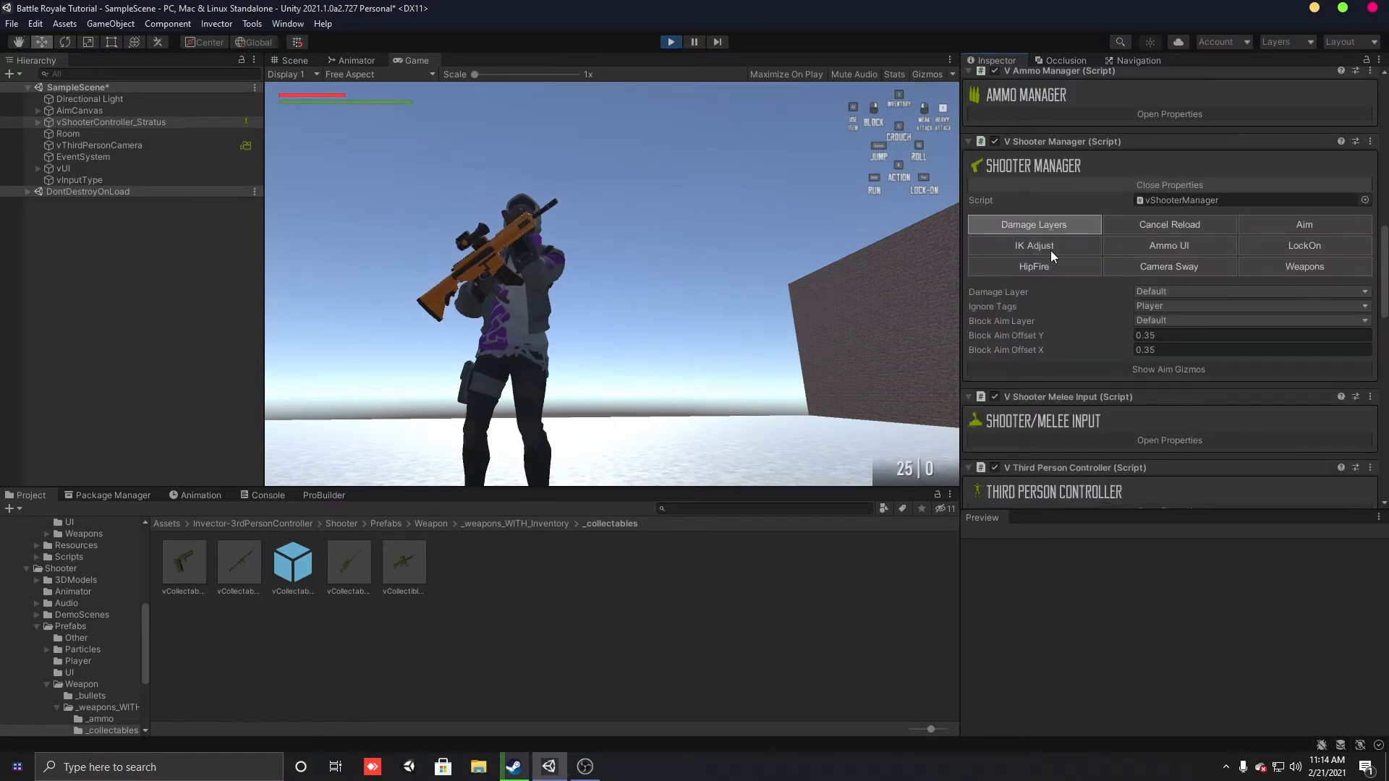
pyautogui.click(1050, 249)
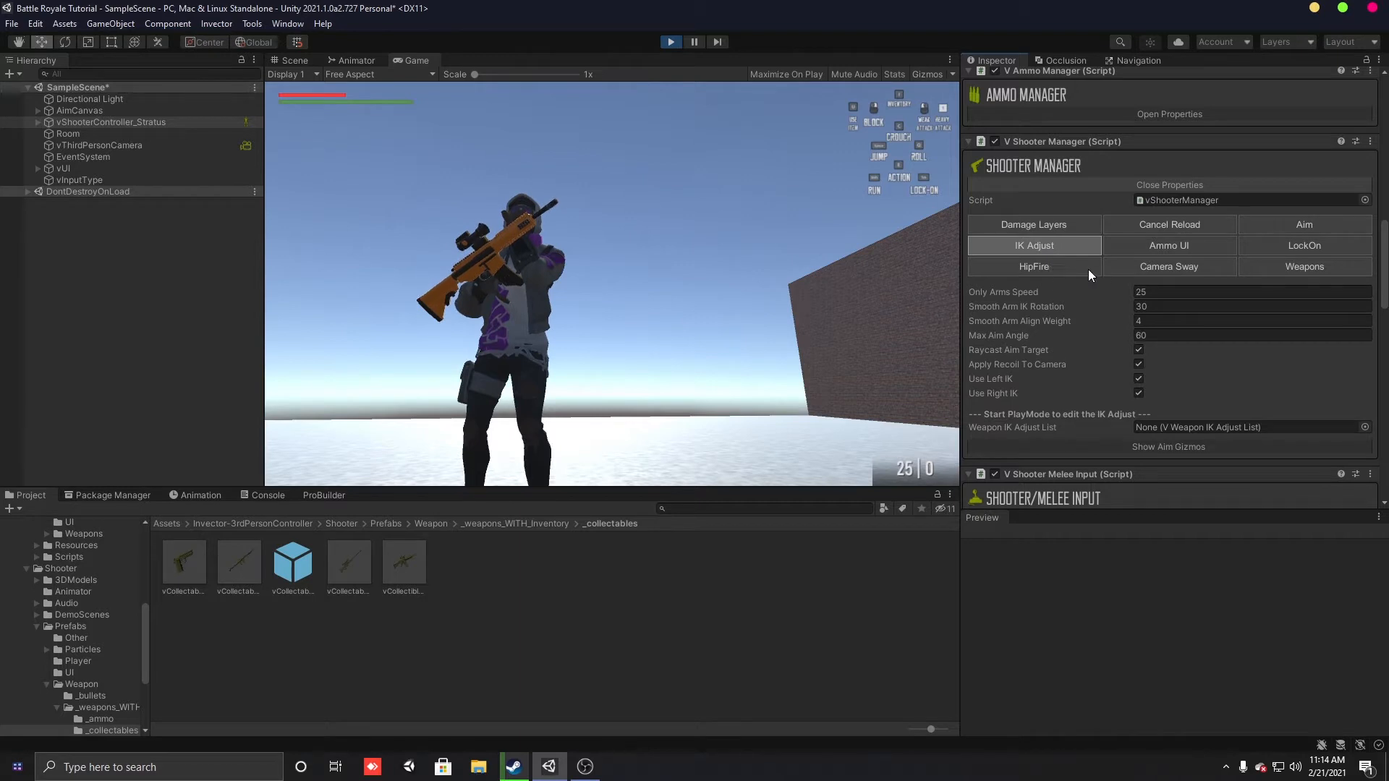
# Step: Test a shot with Always Aiming temporarily enabled in the Shooter Manager's Aim settings, and turn the option off
pyautogui.click(1309, 226)
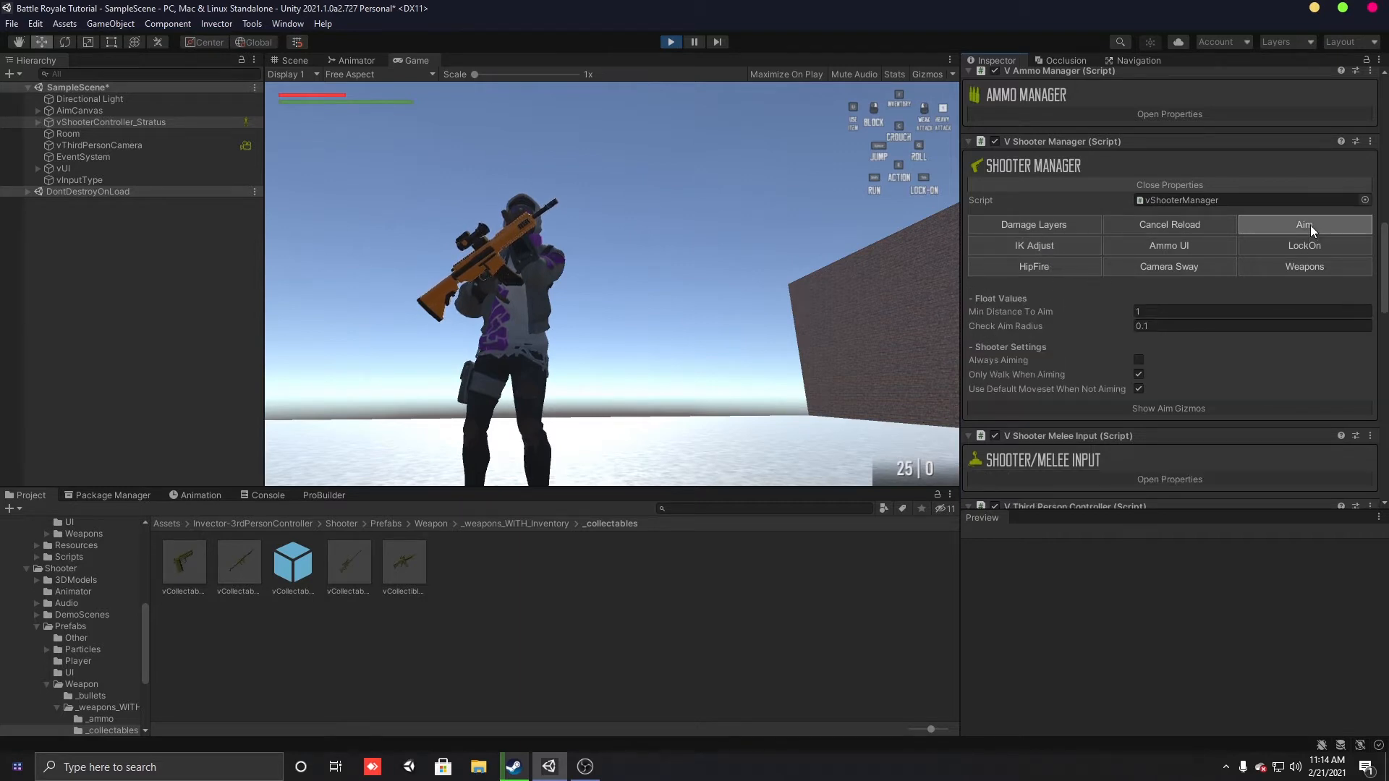
pyautogui.click(1136, 364)
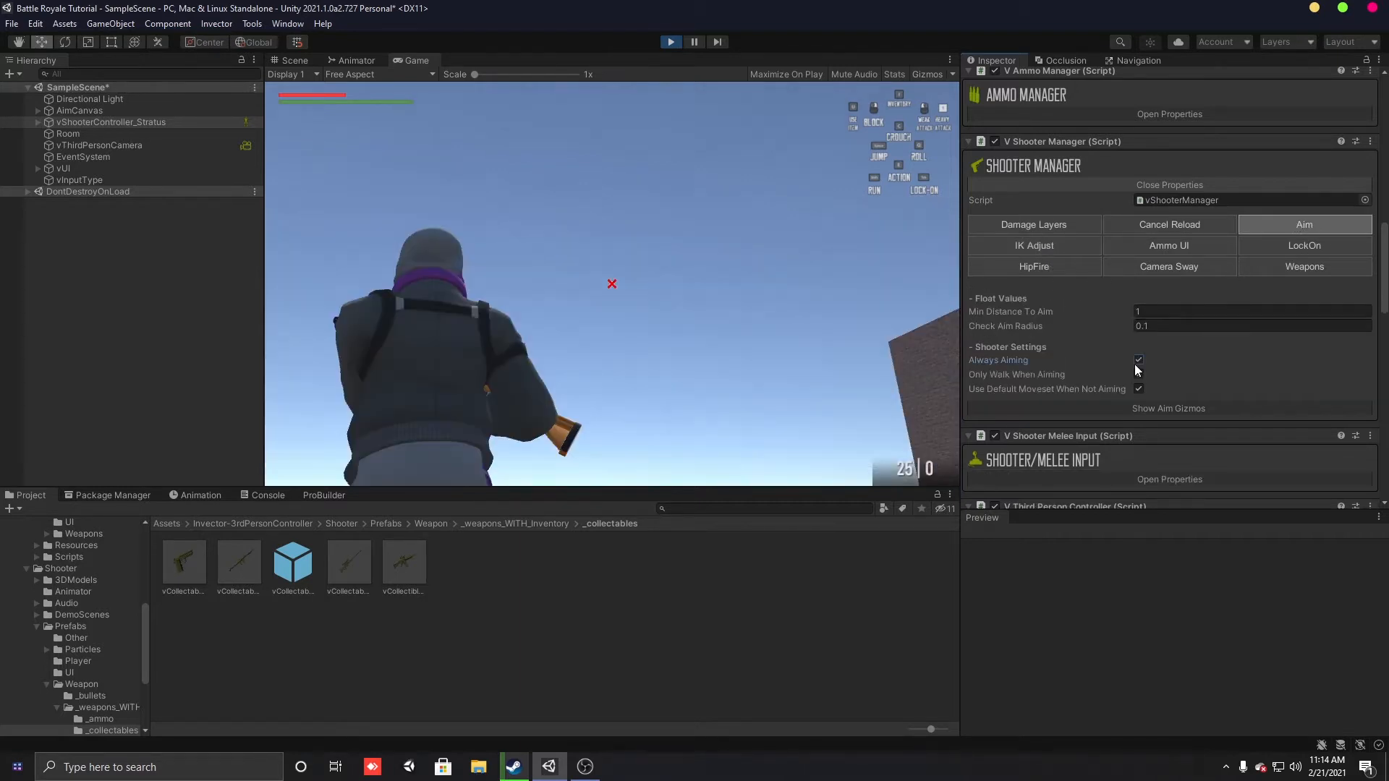
pyautogui.click(1138, 374)
pyautogui.click(534, 375)
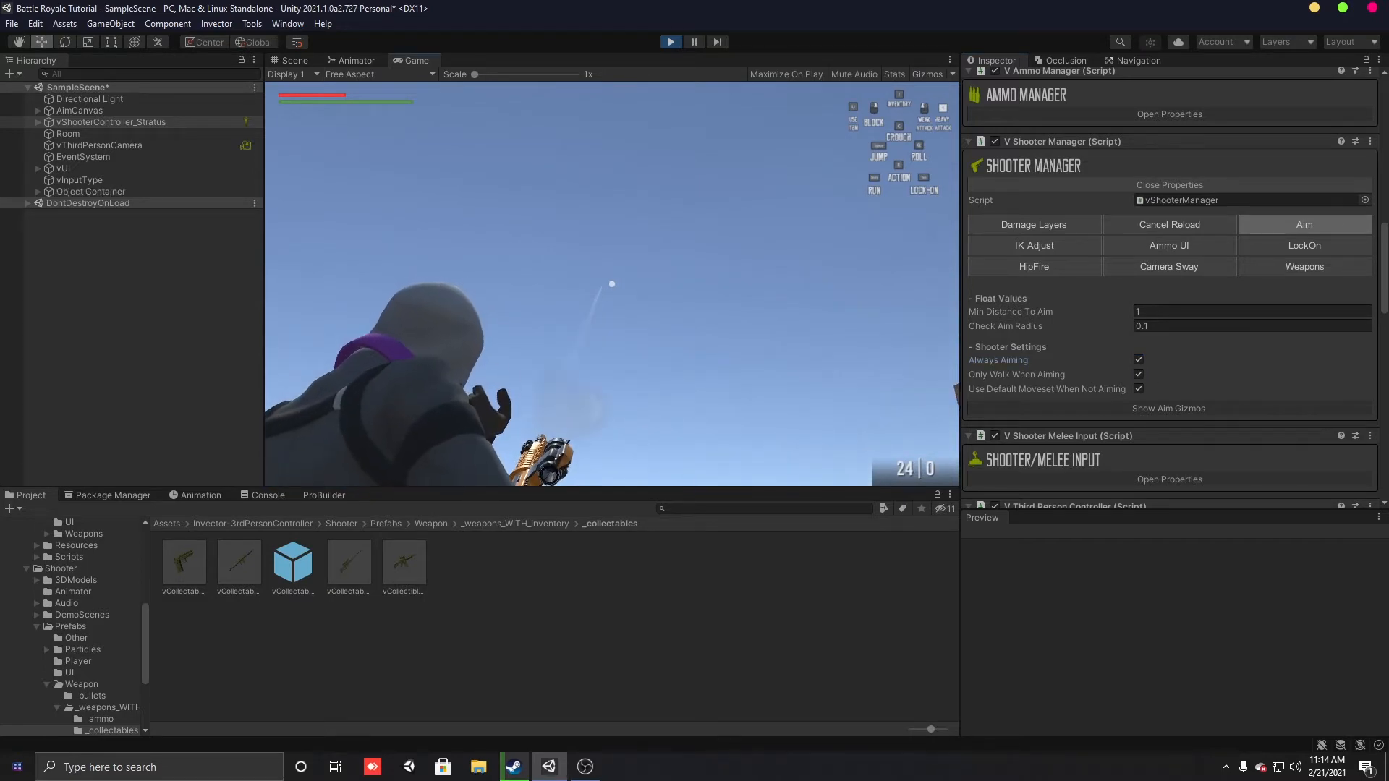
pyautogui.press('Escape')
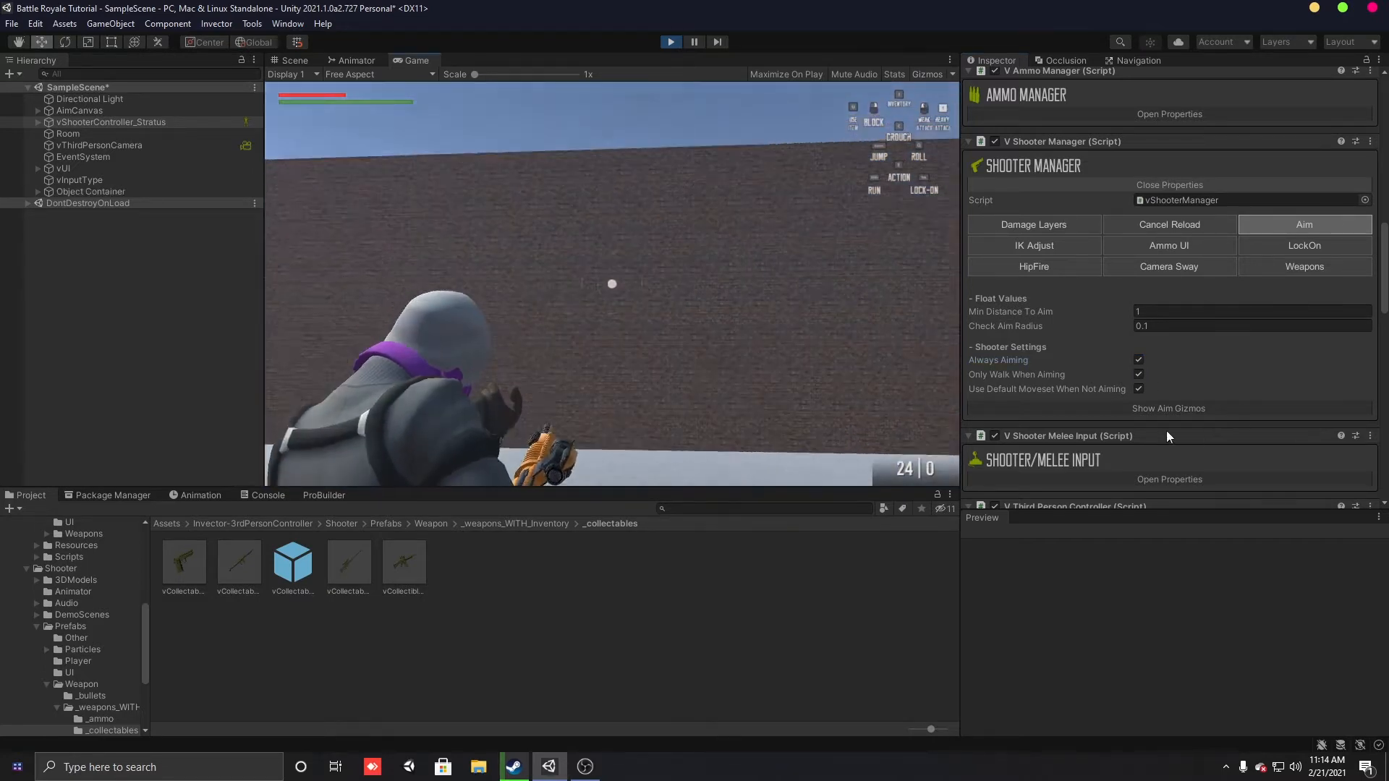
pyautogui.click(1139, 361)
# Step: Assign WeaponIKAdjustList@vBot as the Weapon IK Adjust List in the Shooter Manager's IK Adjust settings
pyautogui.click(1076, 246)
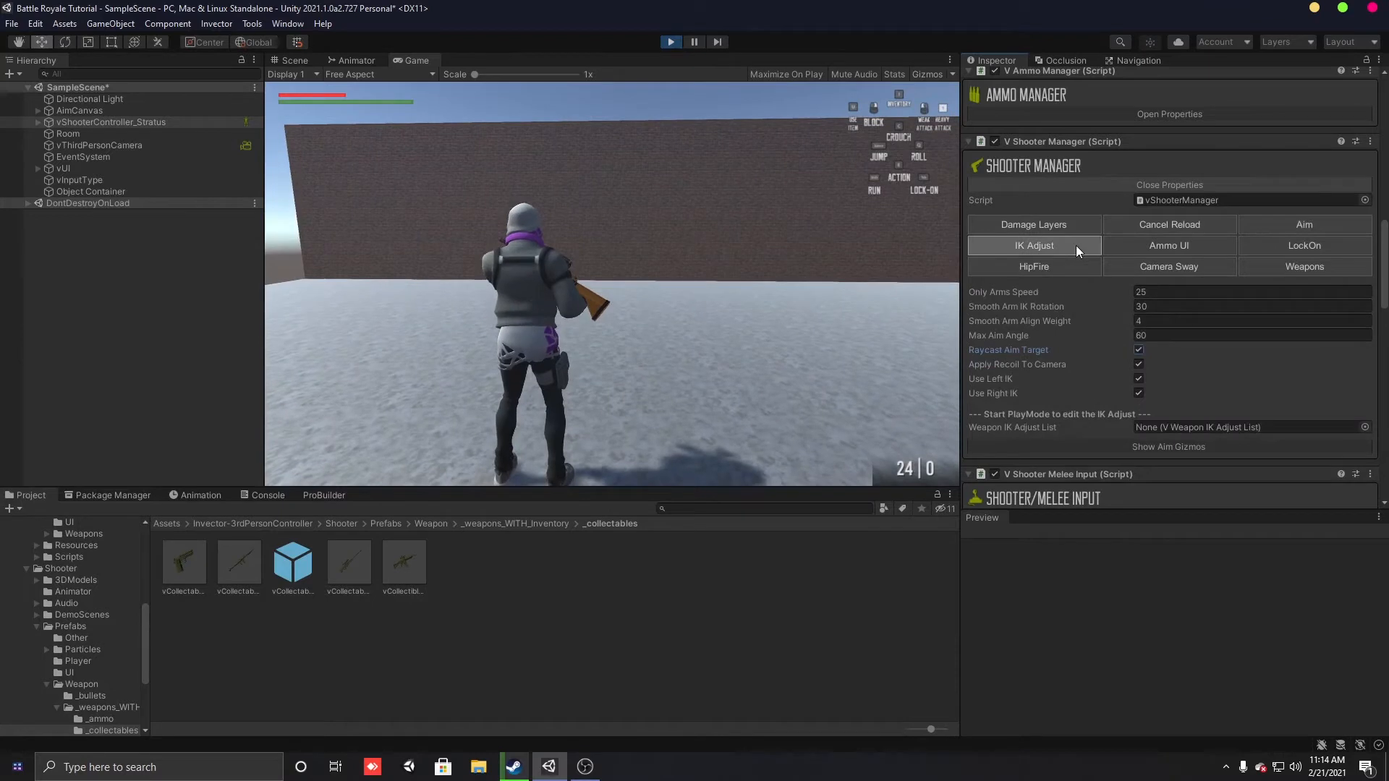
pyautogui.scroll(-3, 1139, 410)
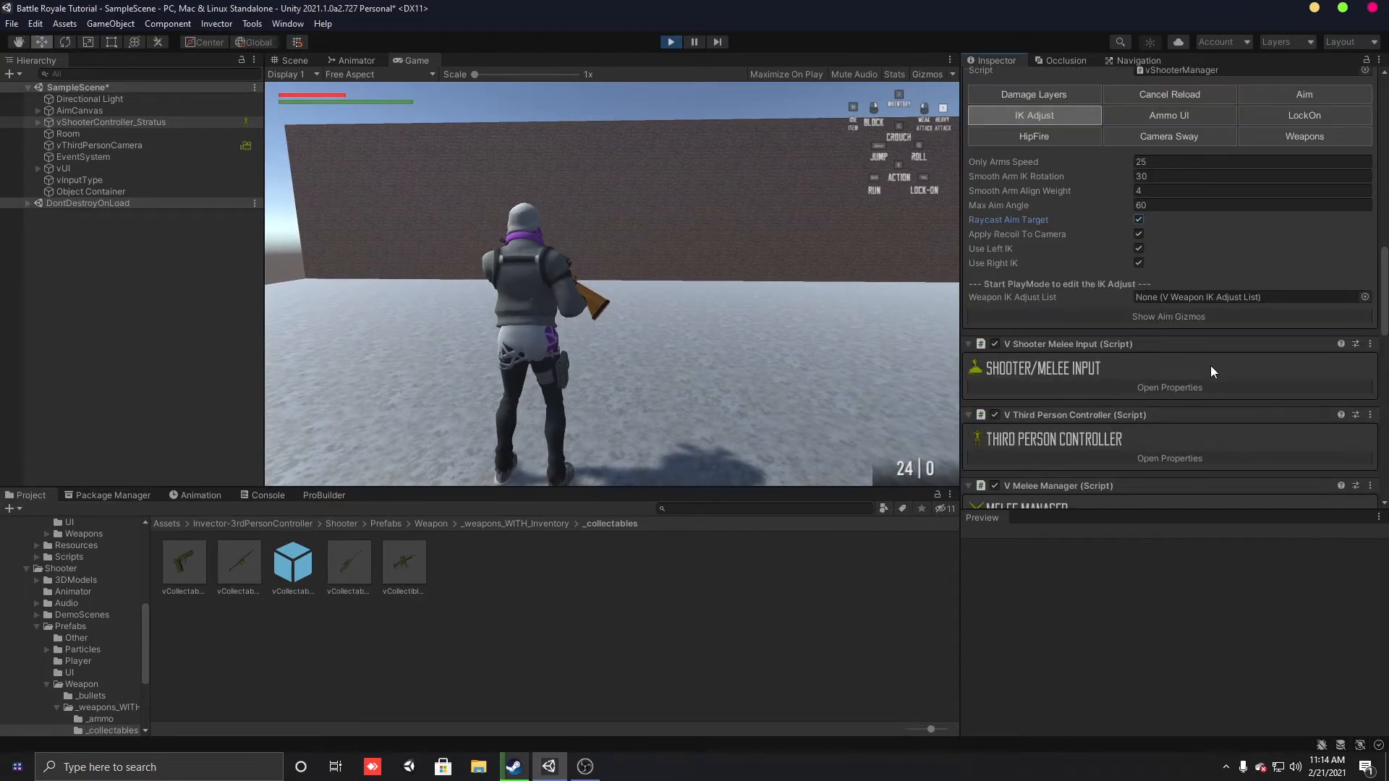
pyautogui.scroll(3, 1210, 366)
pyautogui.click(1365, 428)
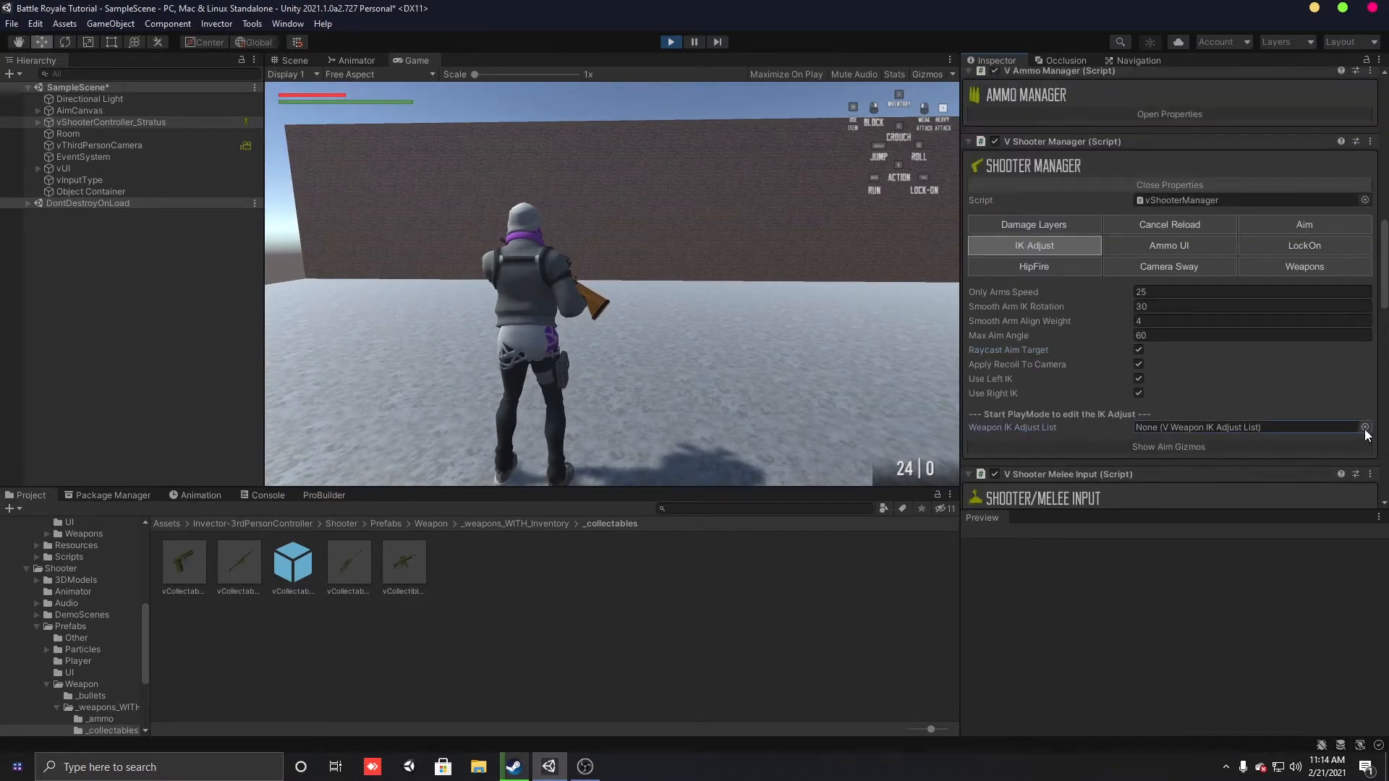
pyautogui.click(1364, 428)
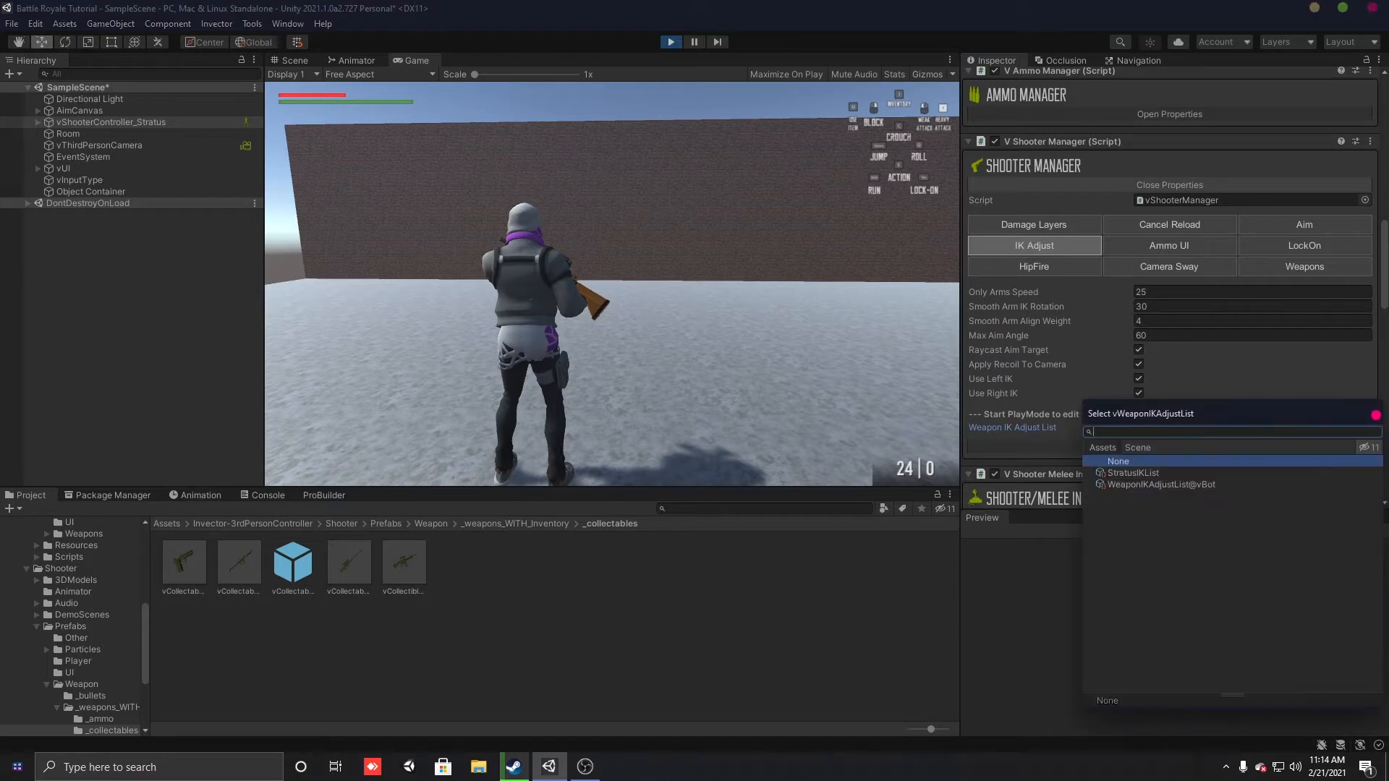
pyautogui.click(1182, 474)
pyautogui.click(1178, 487)
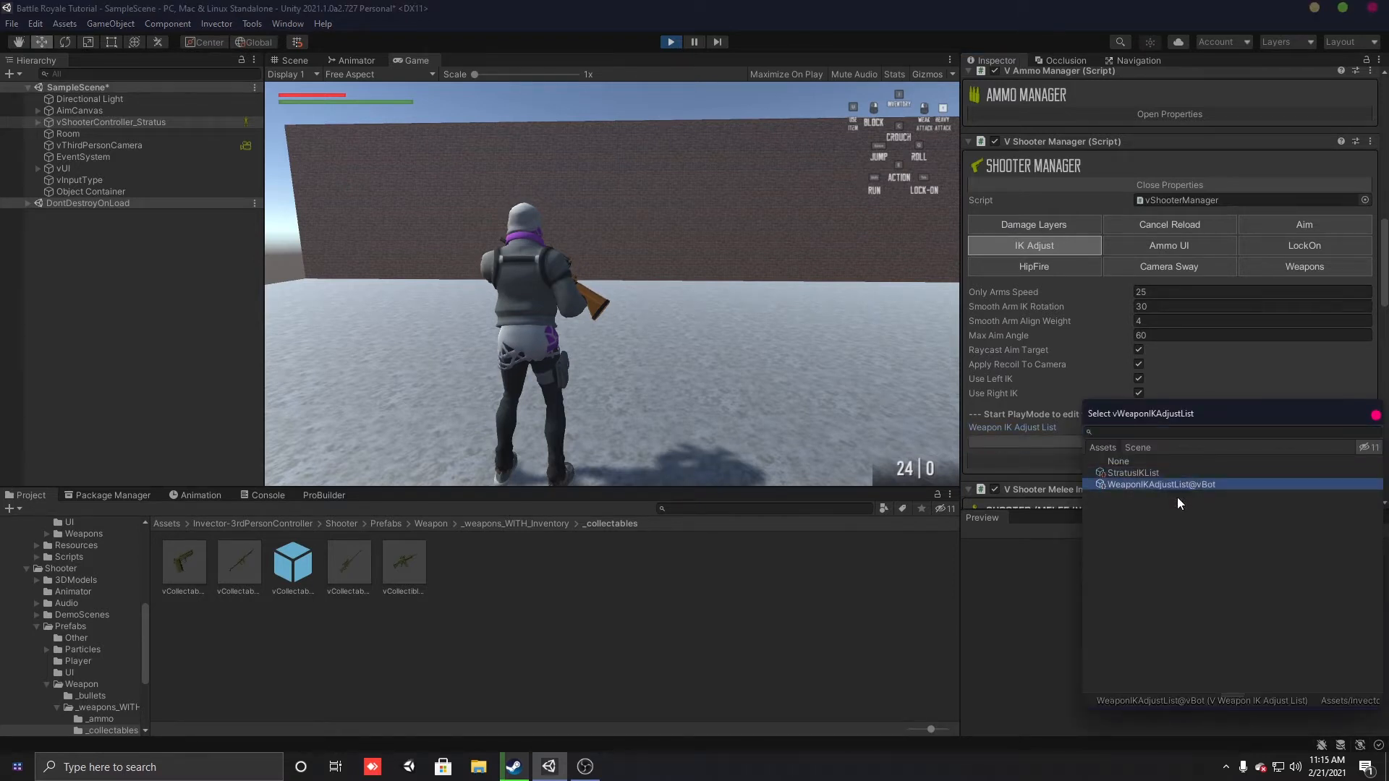
pyautogui.click(1376, 416)
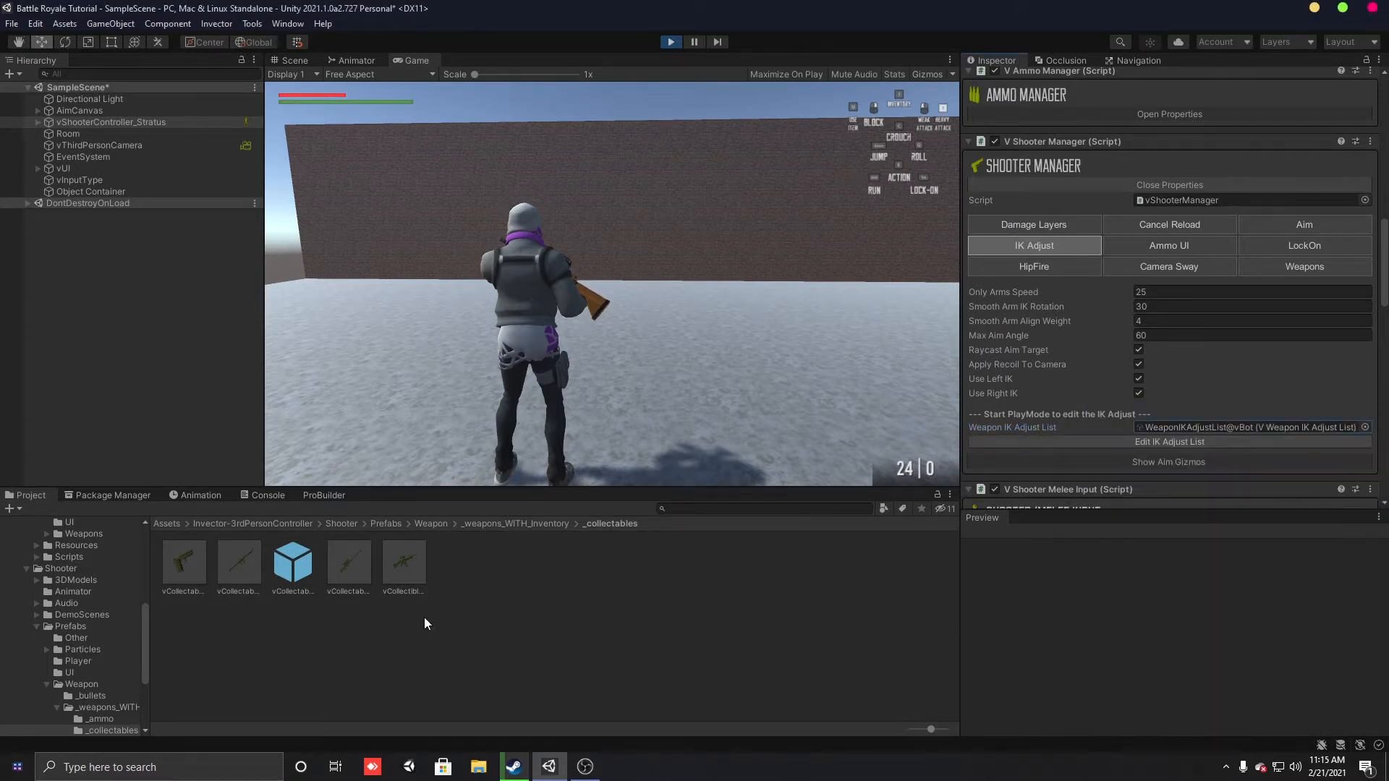
# Step: Delete the vShooterController_Stratus@Rifle asset from the project's root Assets folder
pyautogui.click(172, 523)
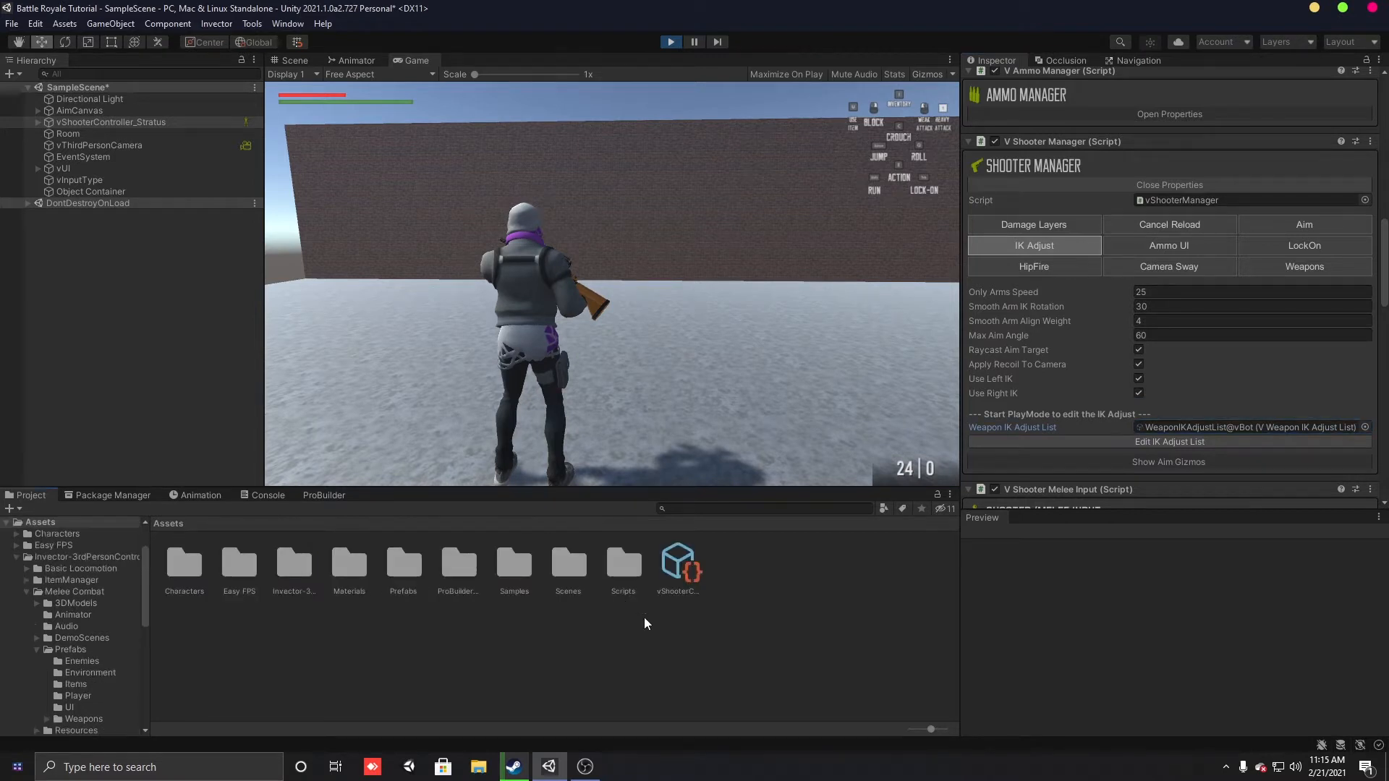
pyautogui.click(673, 587)
pyautogui.press('Delete')
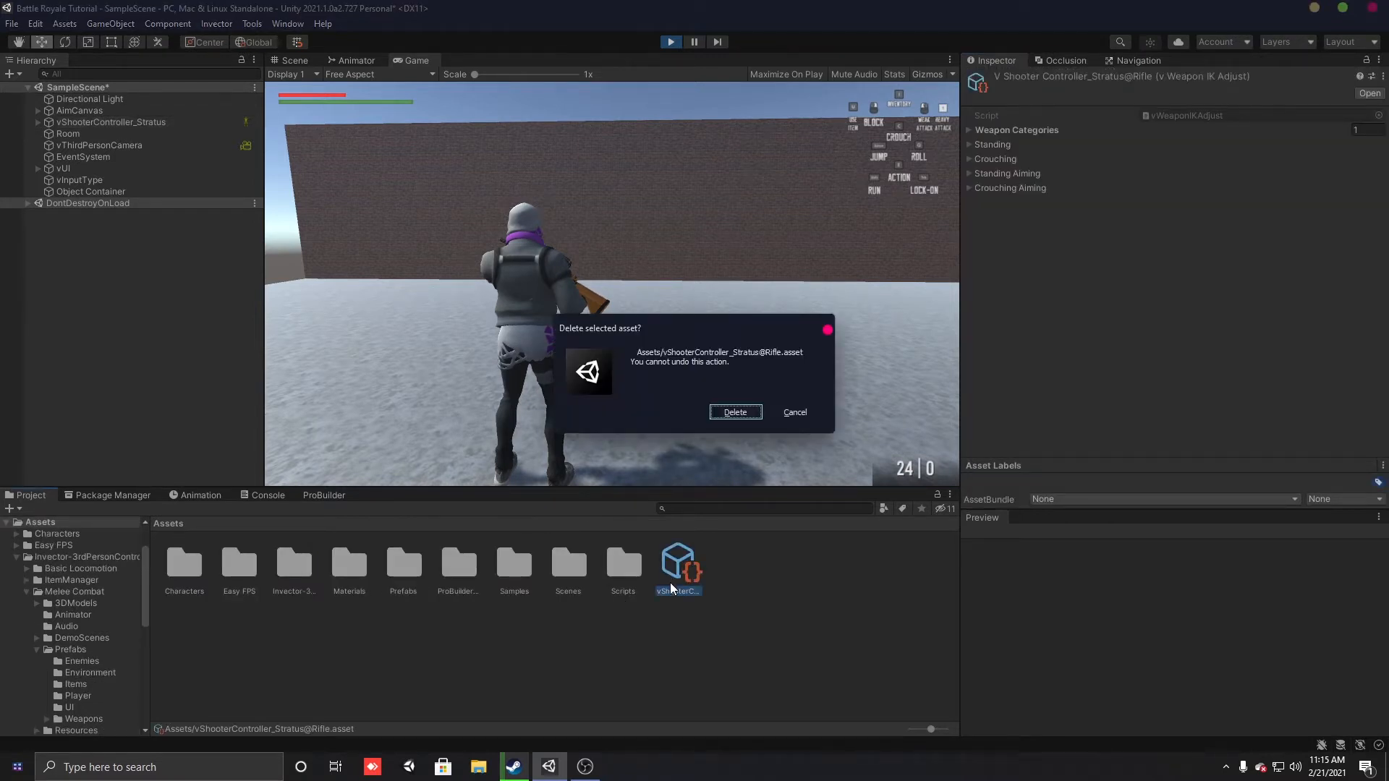
pyautogui.click(746, 411)
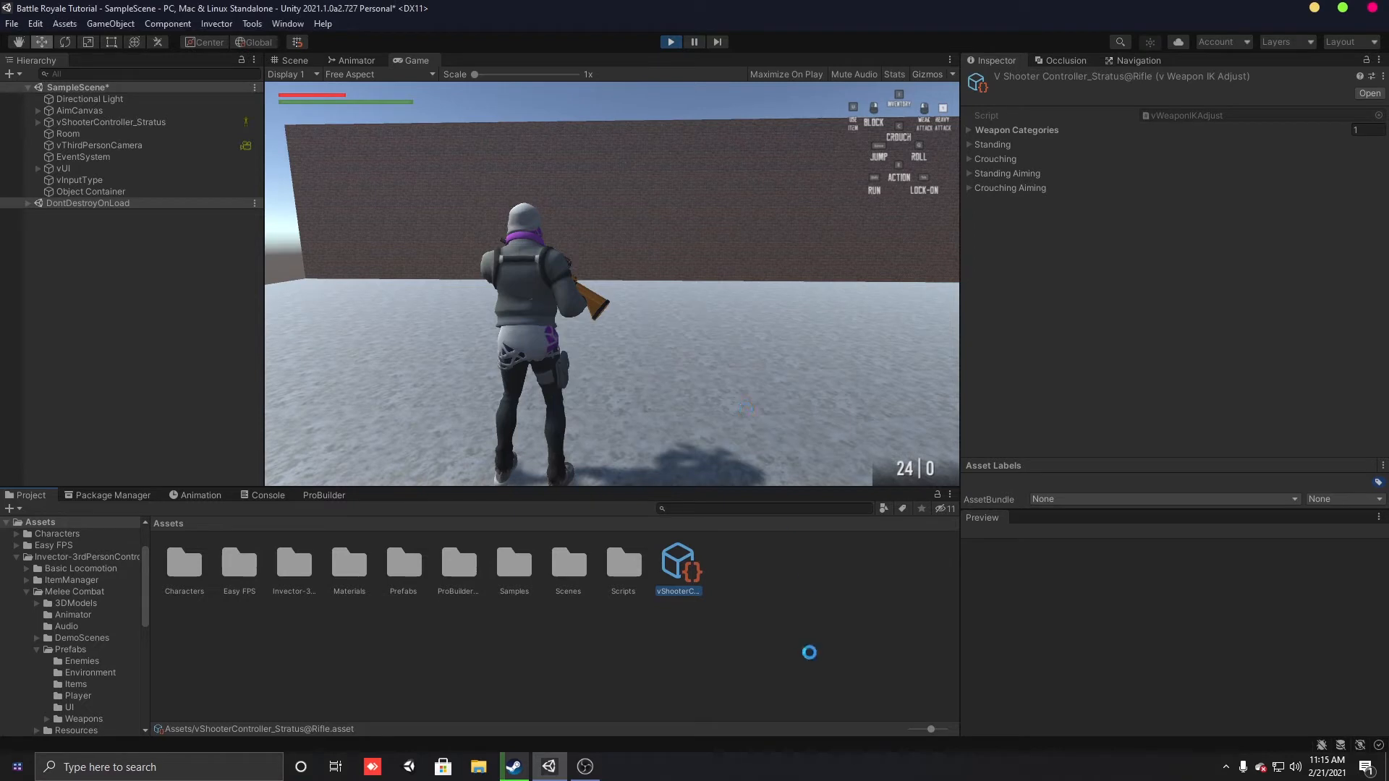
# Step: Create a new Invector shooter Weapon IK Adjust List asset in the Assets folder and name it IKLIST_Stratus
pyautogui.rightClick(754, 644)
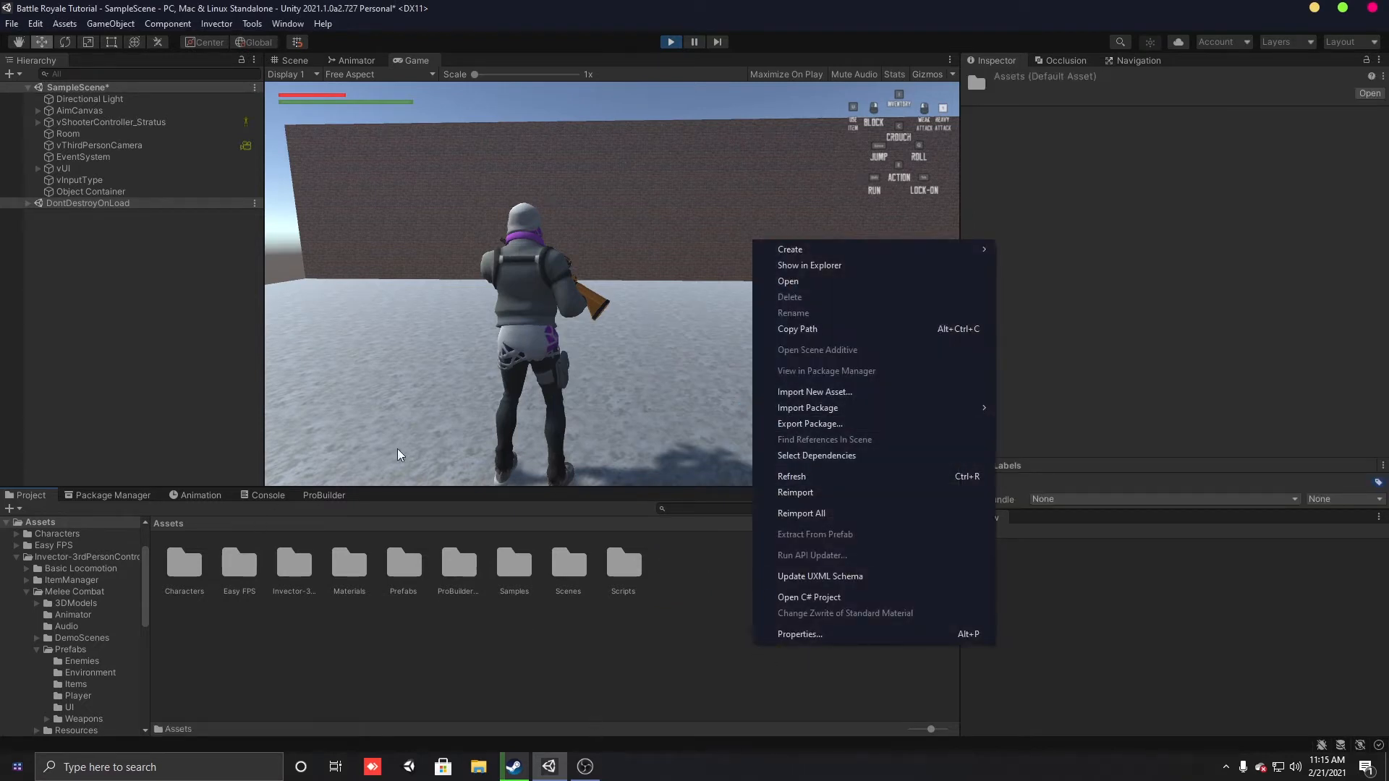
pyautogui.moveTo(797, 255)
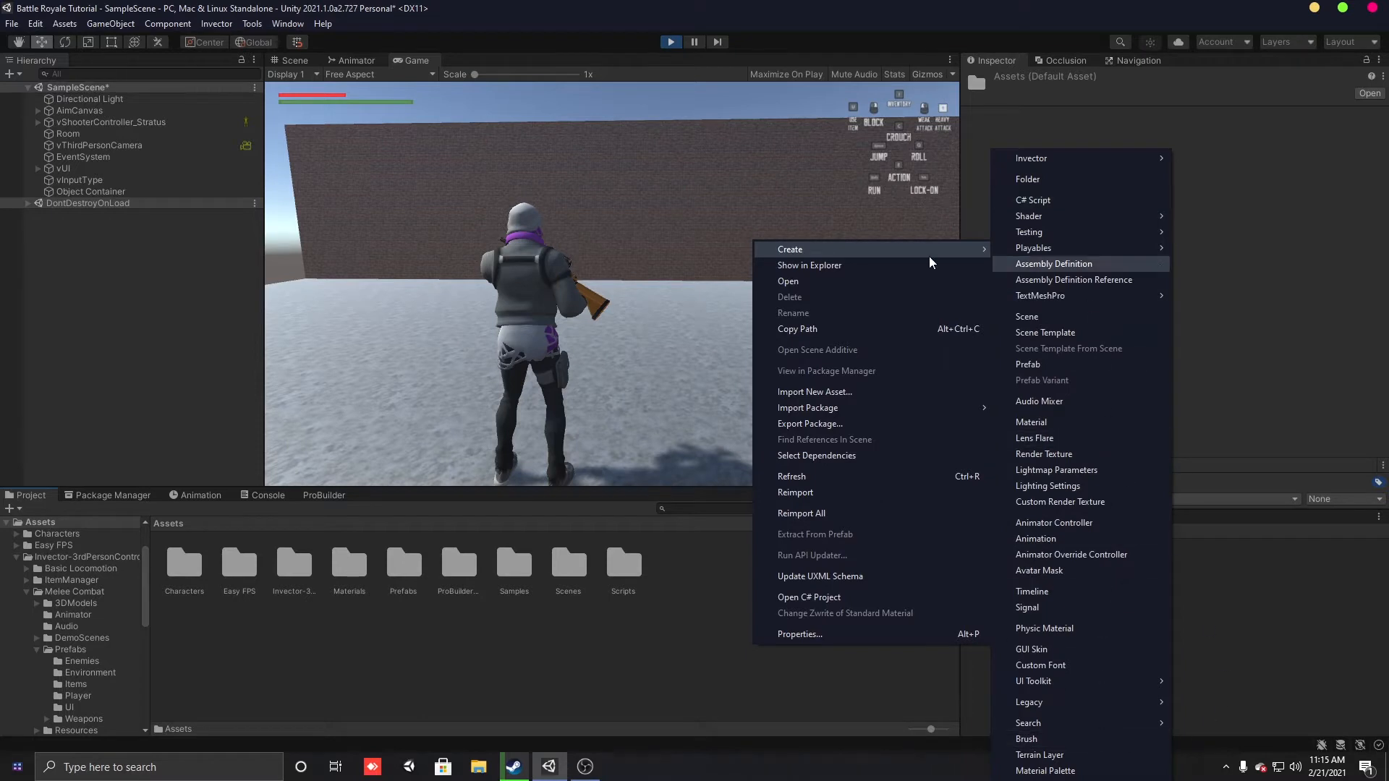
pyautogui.moveTo(1054, 159)
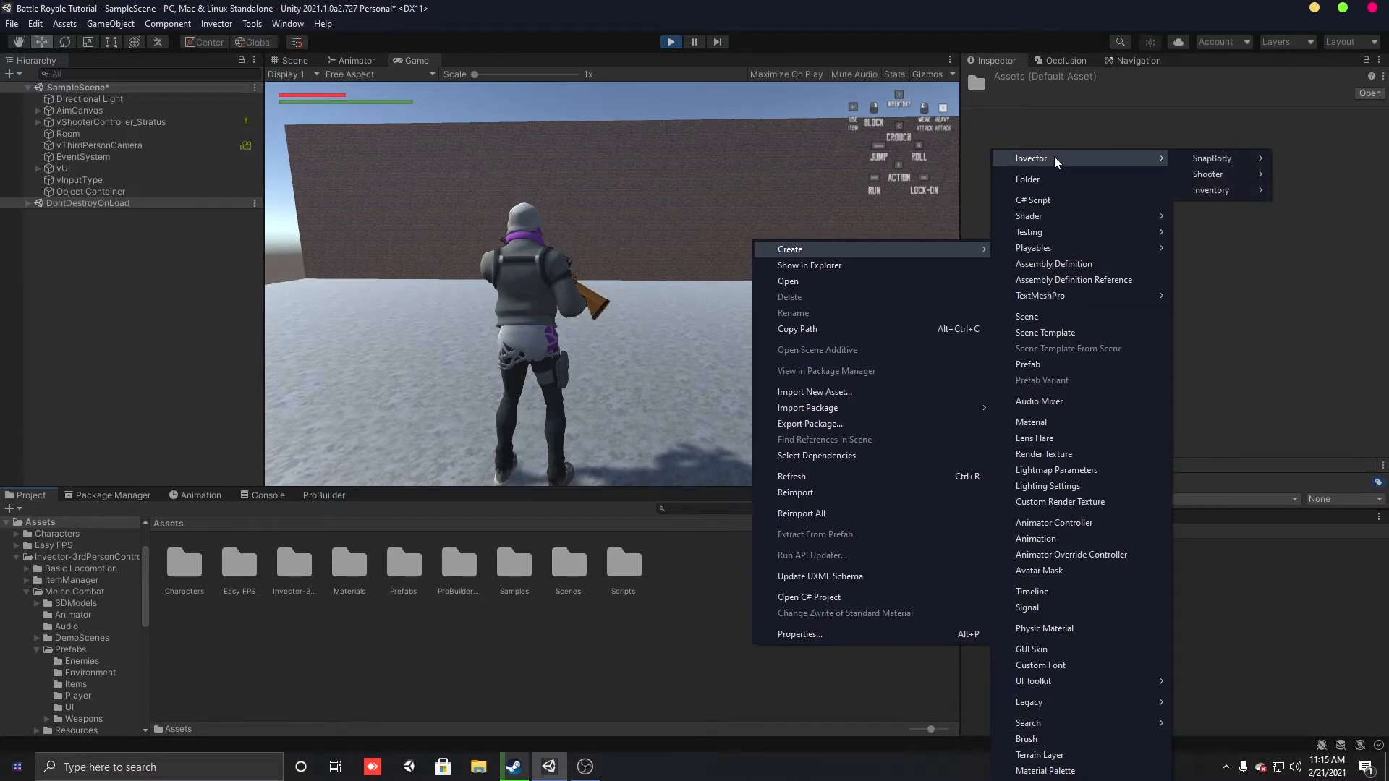
pyautogui.moveTo(1264, 184)
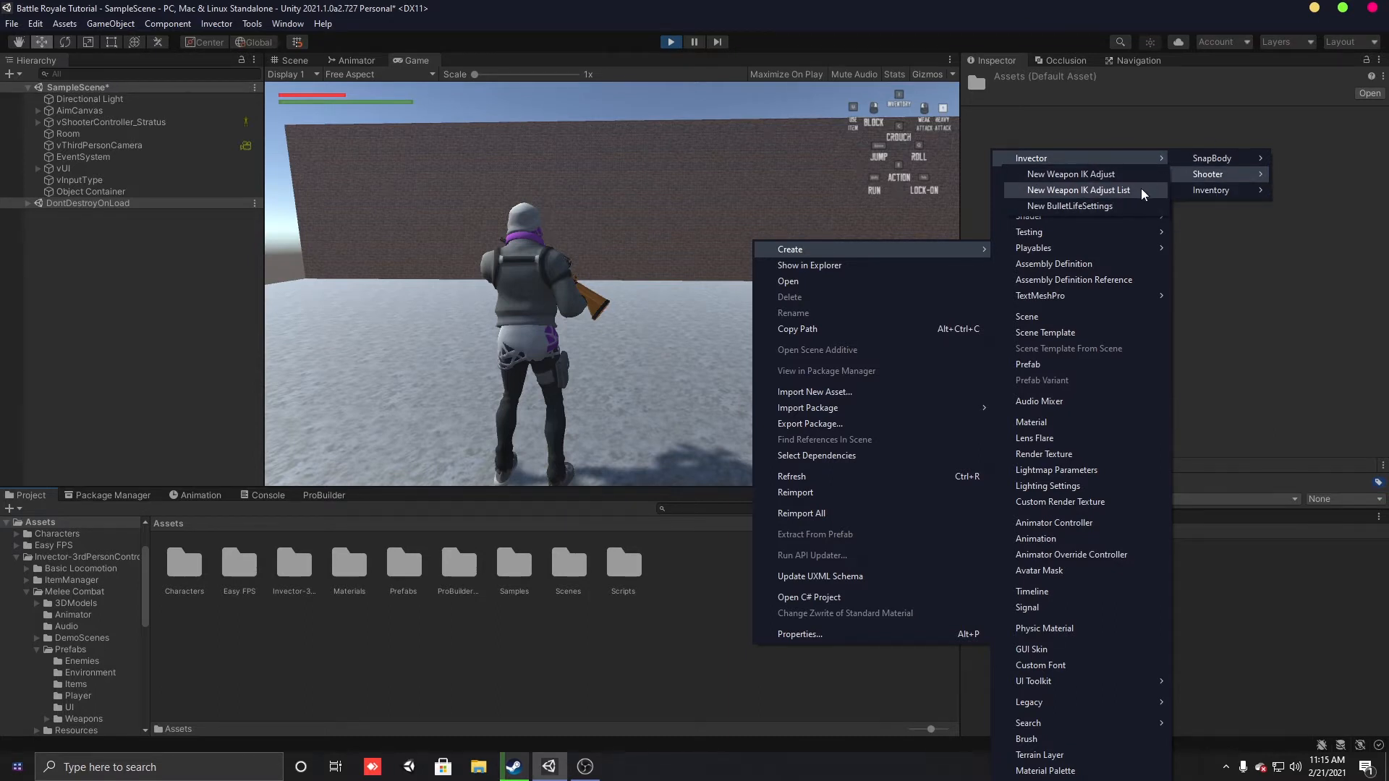
pyautogui.click(1114, 190)
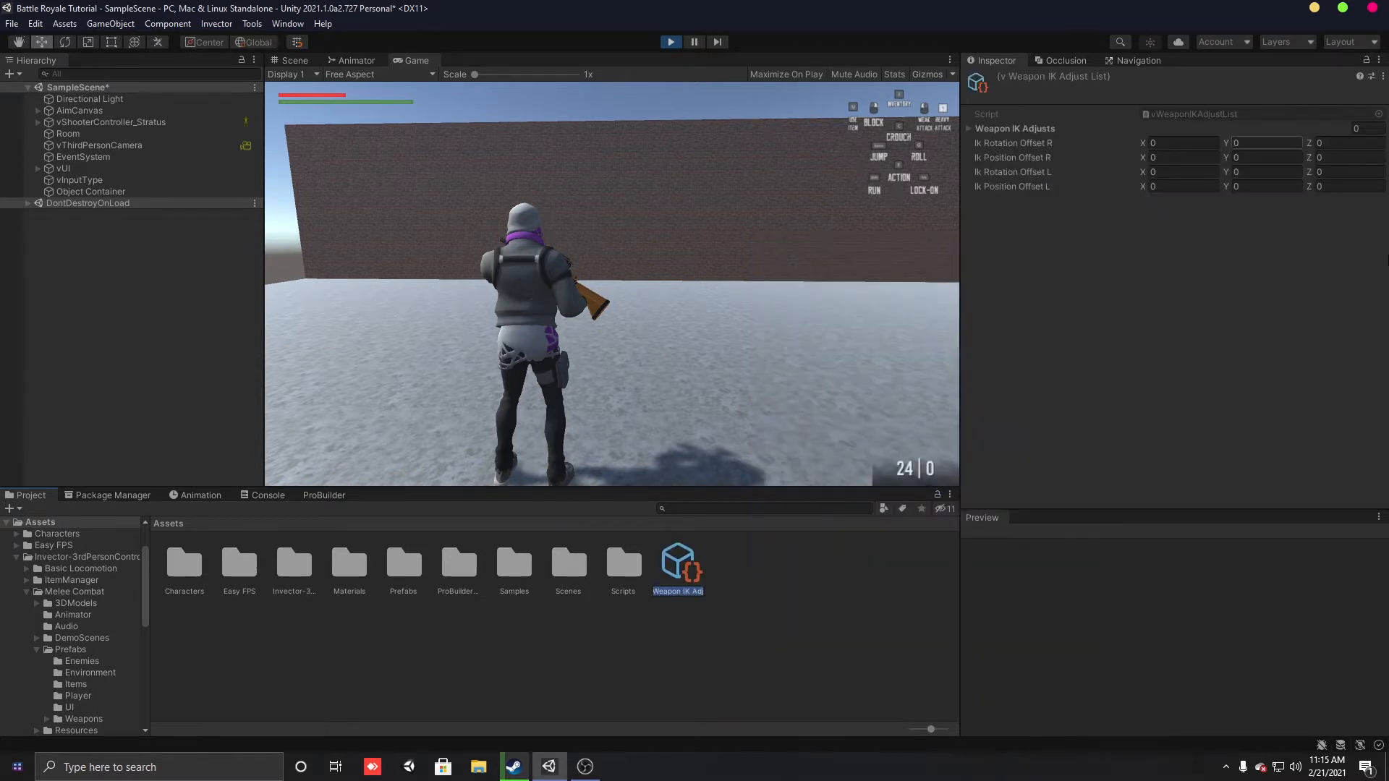
pyautogui.press('BackSpace')
pyautogui.write('IKLIST_Stratus')
pyautogui.press('Return')
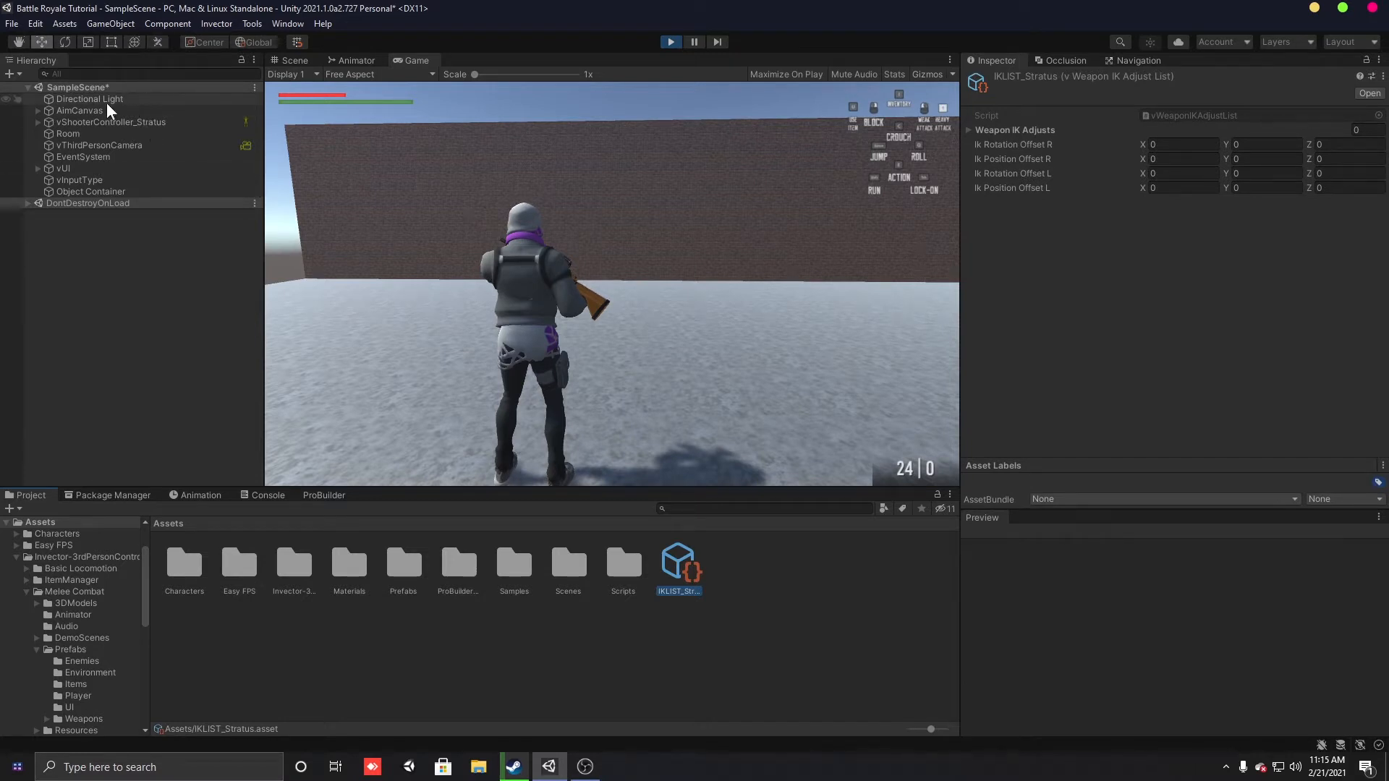
# Step: Go back to the IK Adjust settings of vShooterController_Stratus and view the assigned vBot list in the IK Adjust Window
pyautogui.click(109, 121)
pyautogui.scroll(-5, 1066, 329)
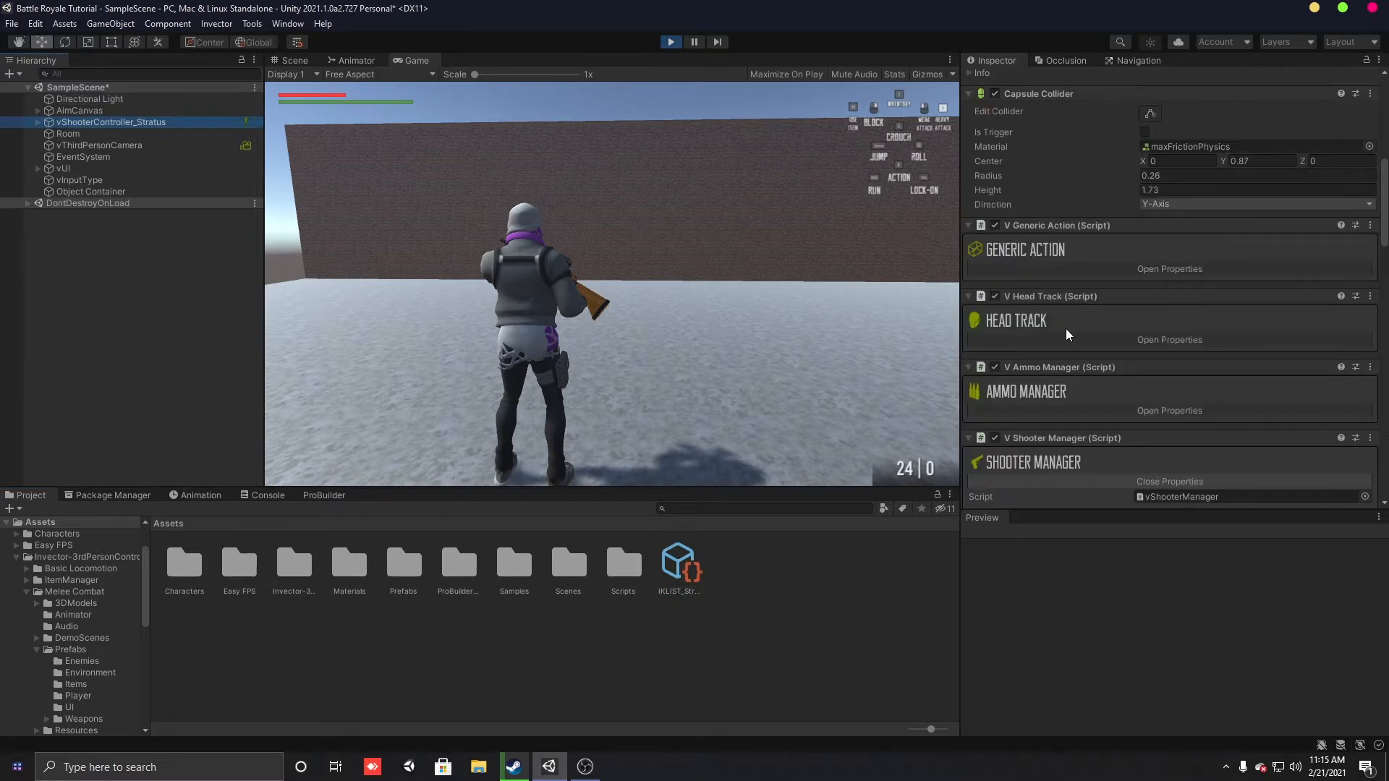
pyautogui.scroll(-3, 1089, 305)
pyautogui.click(123, 113)
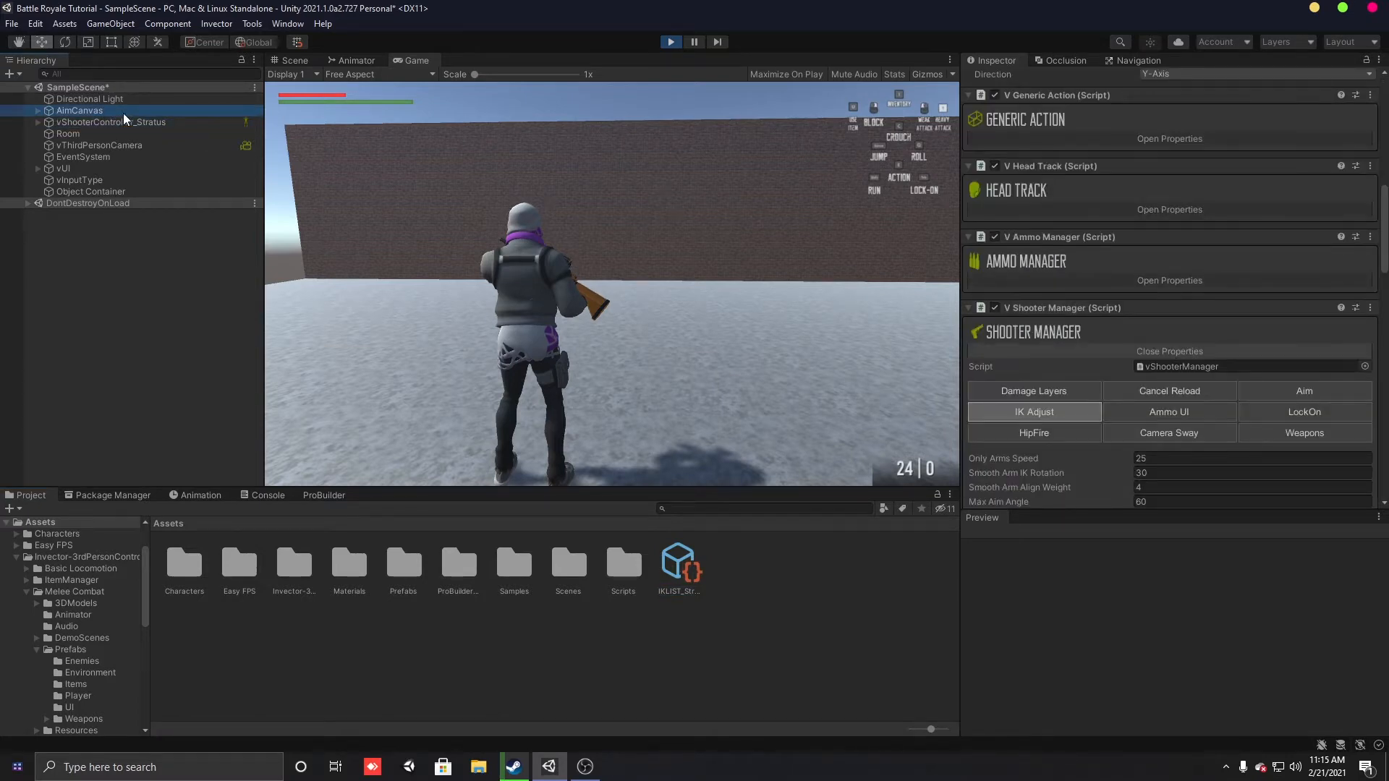
pyautogui.click(123, 120)
pyautogui.scroll(-5, 977, 293)
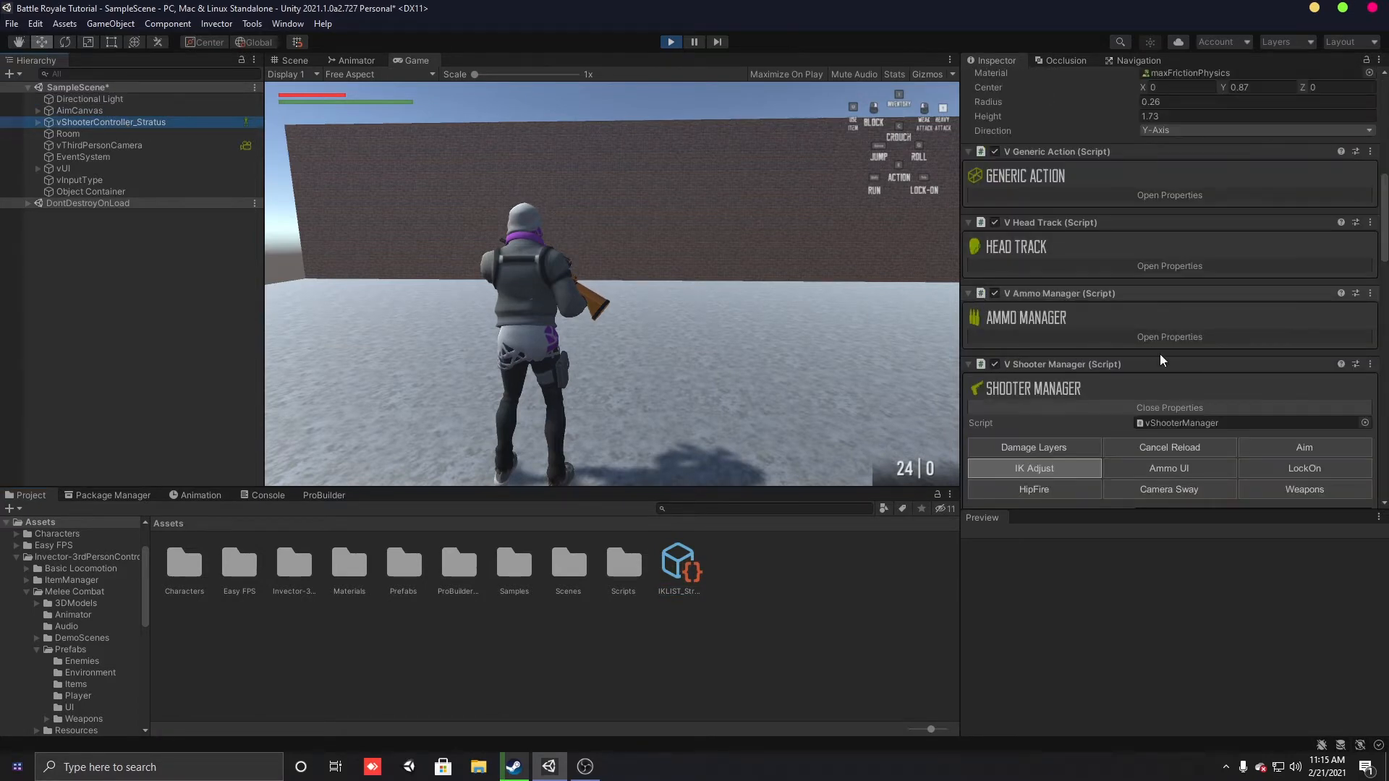
pyautogui.scroll(-3, 1108, 409)
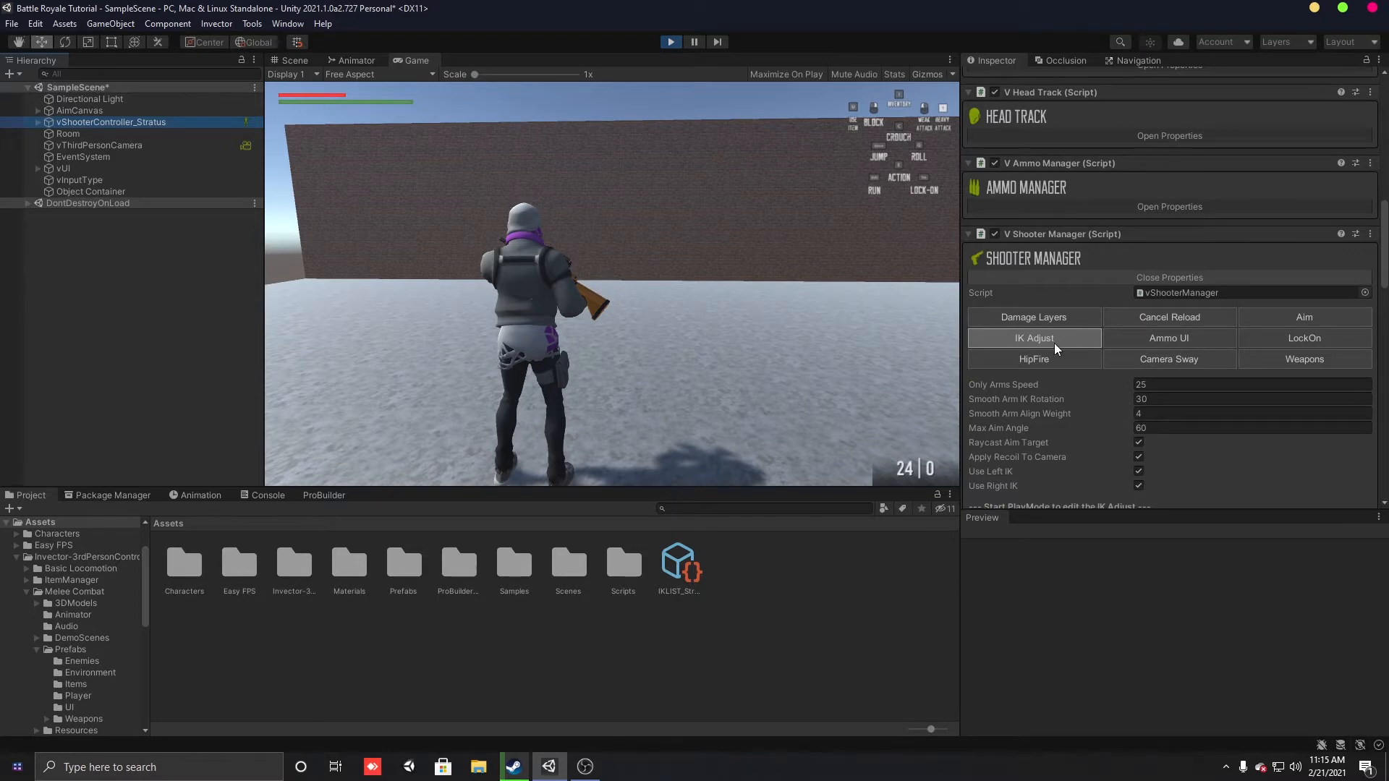
pyautogui.scroll(-13, 1054, 345)
pyautogui.scroll(4, 1054, 345)
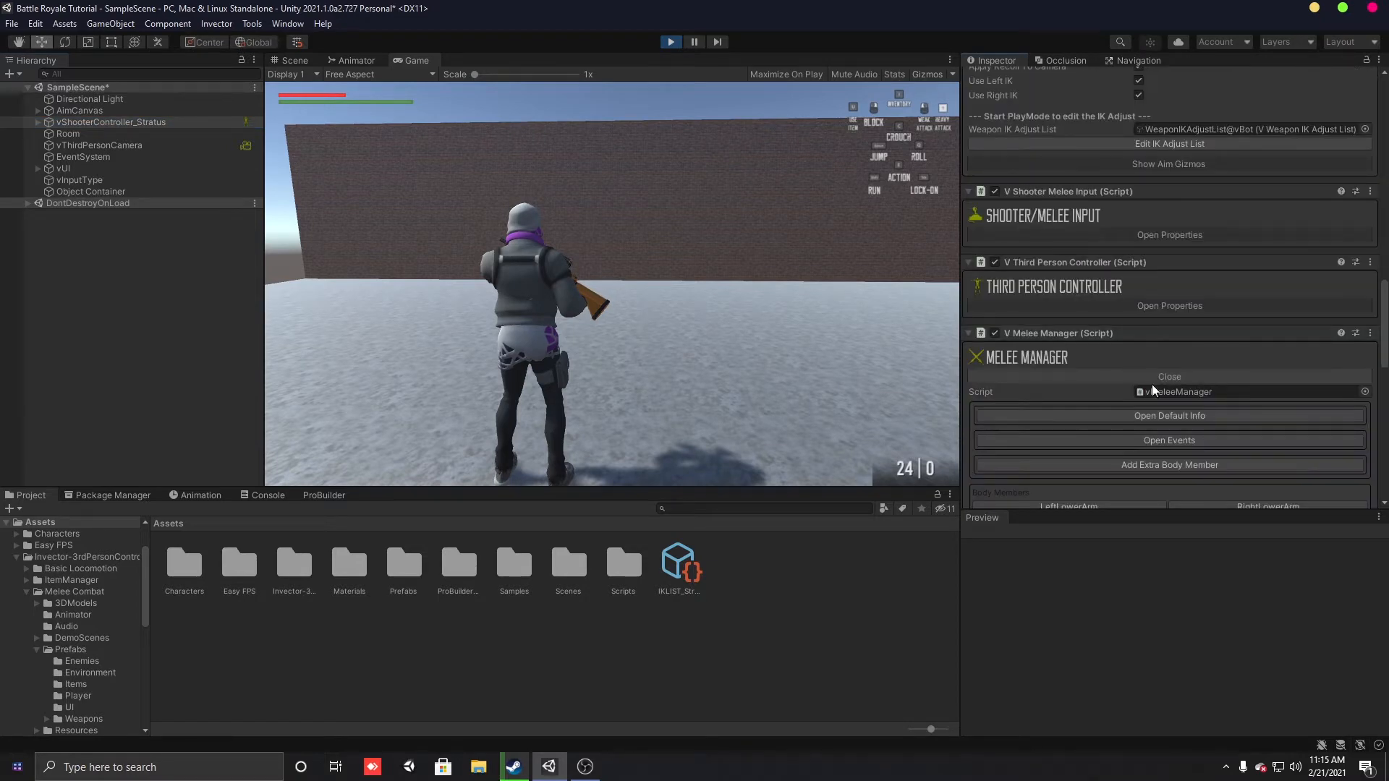
pyautogui.scroll(6, 1031, 294)
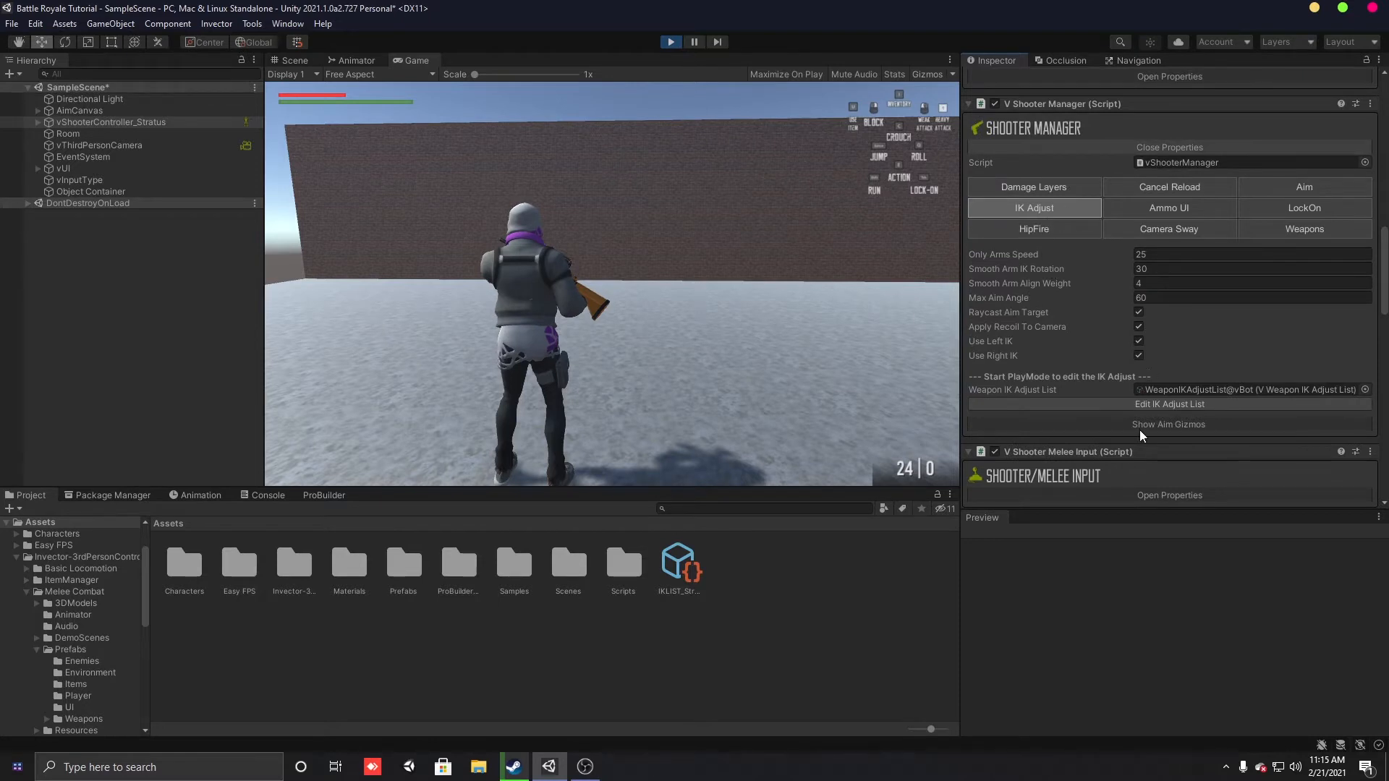
pyautogui.click(1174, 405)
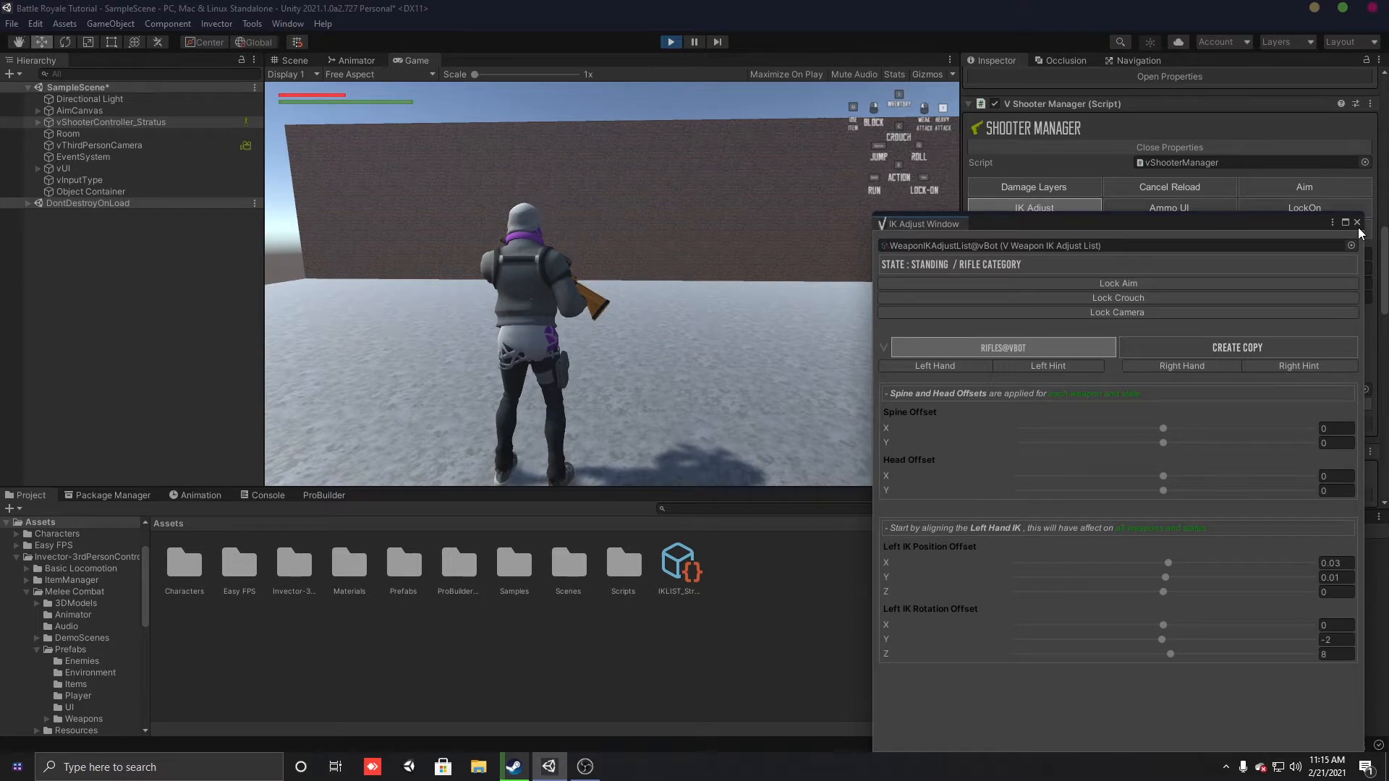
pyautogui.click(1357, 223)
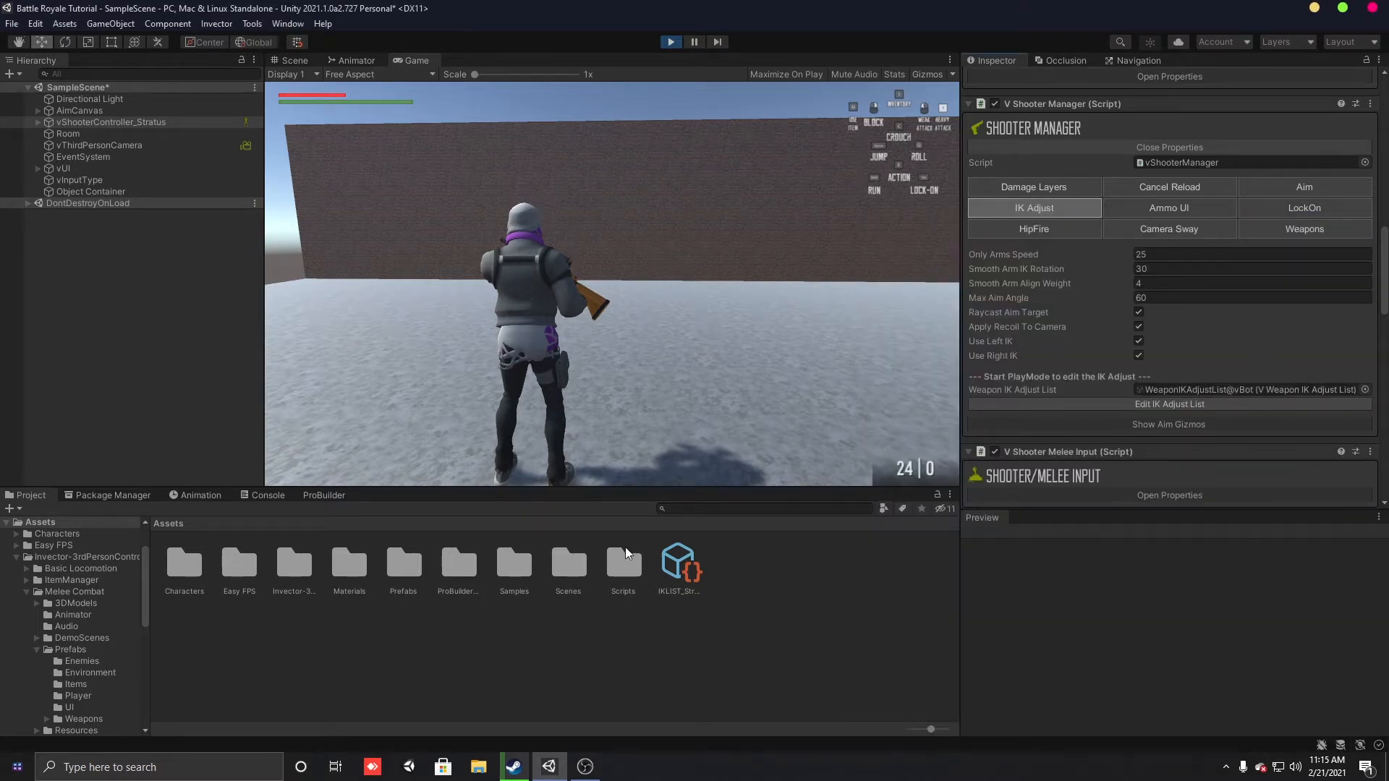
# Step: Assign IKLIST_Stratus as the Shooter Manager's Weapon IK Adjust List
pyautogui.moveTo(680, 564); pyautogui.dragTo(1356, 392)
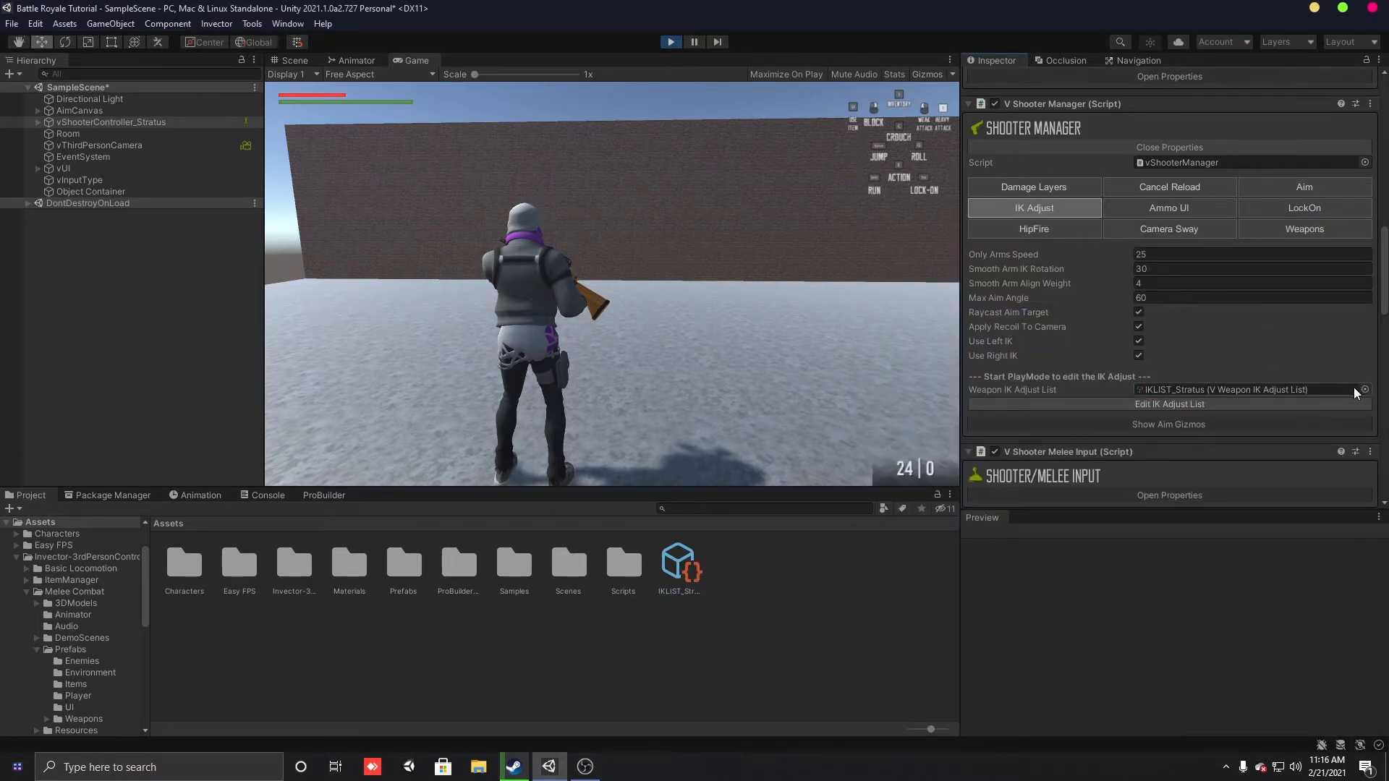
pyautogui.click(1365, 390)
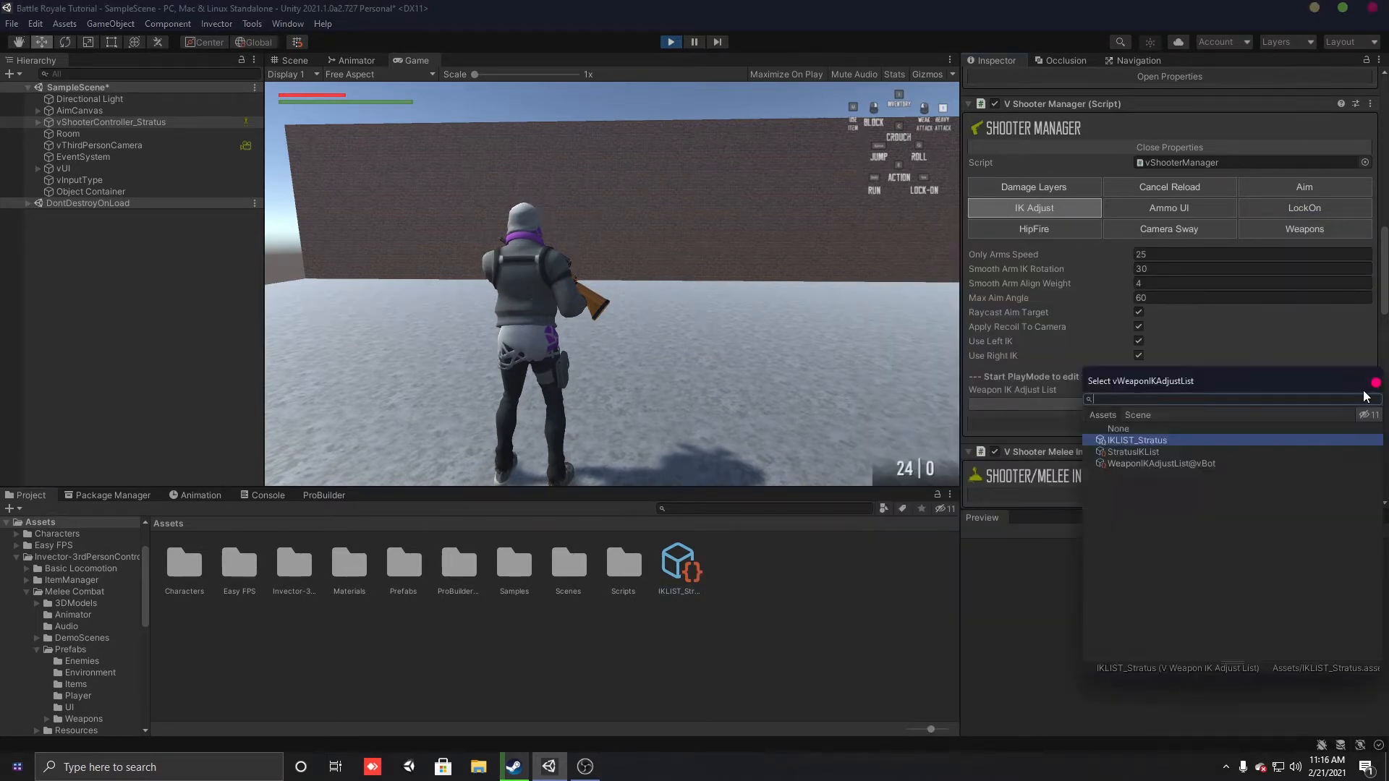
pyautogui.doubleClick(1143, 441)
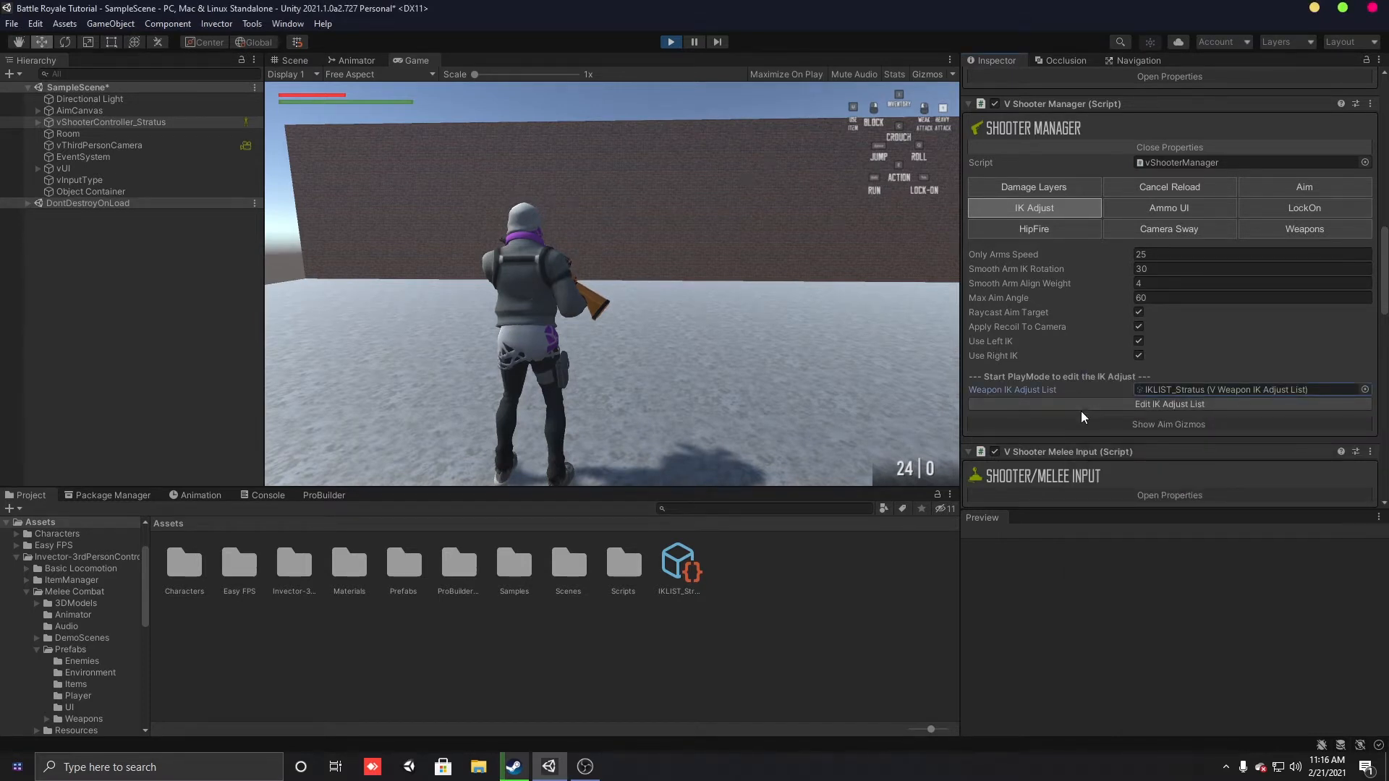
# Step: Open IKLIST_Stratus for editing in the IK Adjust Window and lock the character's aim
pyautogui.click(1081, 410)
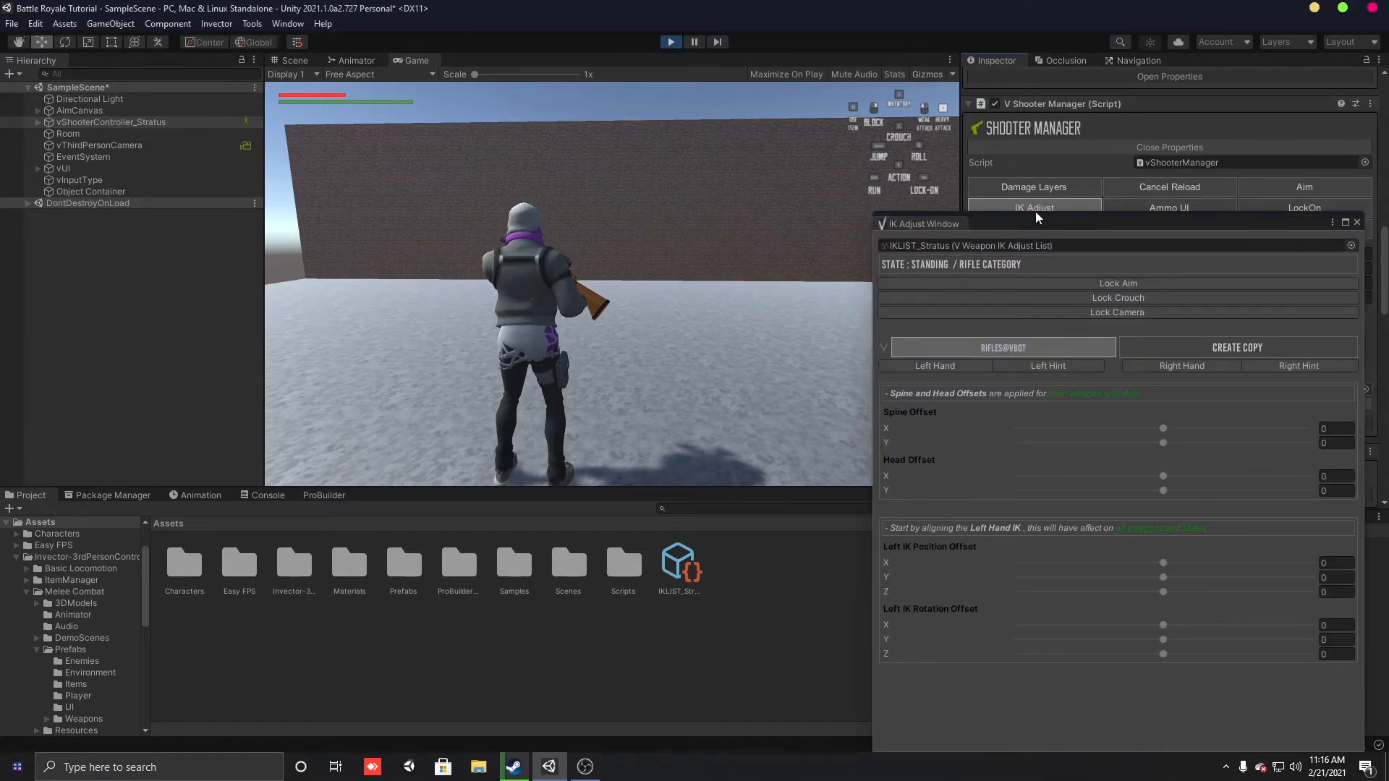
pyautogui.click(1117, 282)
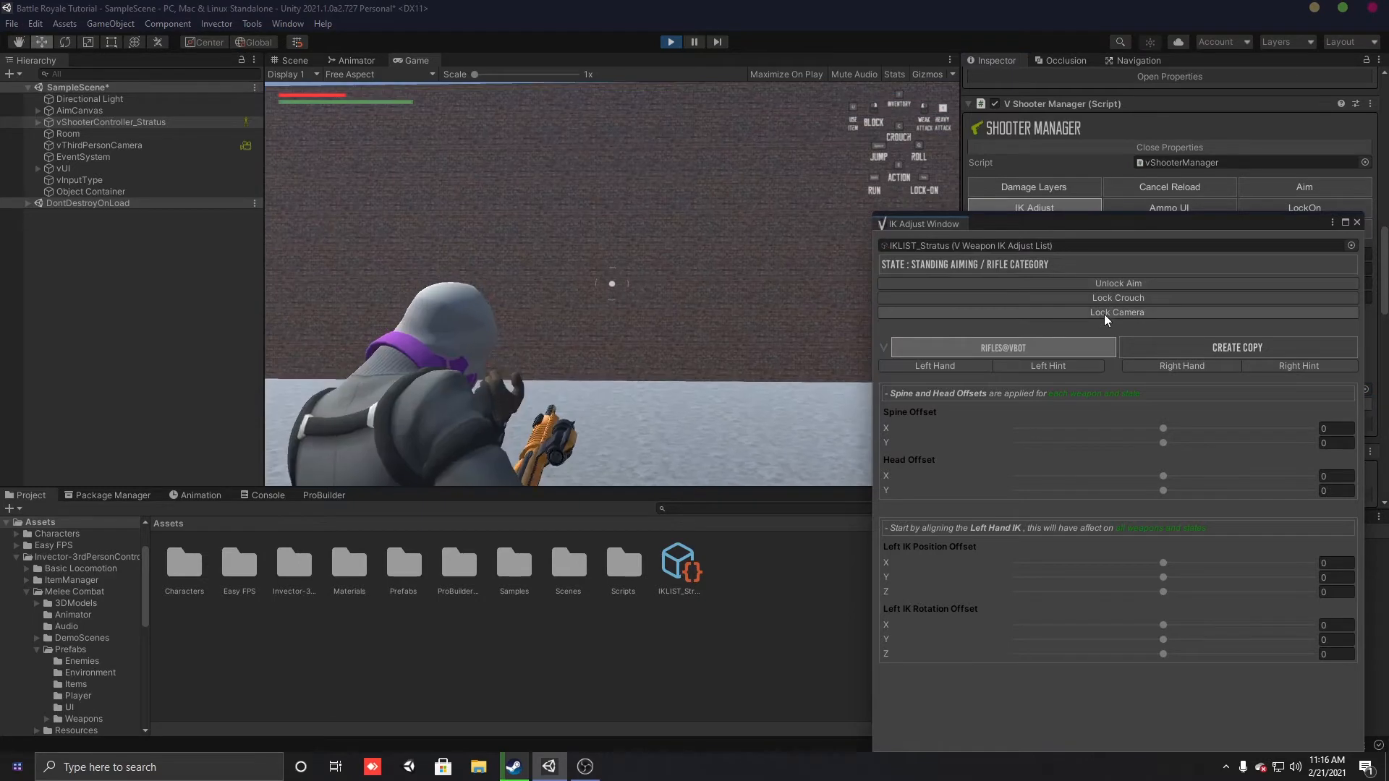
# Step: Lock the camera and show the aiming character up close in the Scene view with gizmos hidden
pyautogui.click(1104, 312)
pyautogui.click(306, 61)
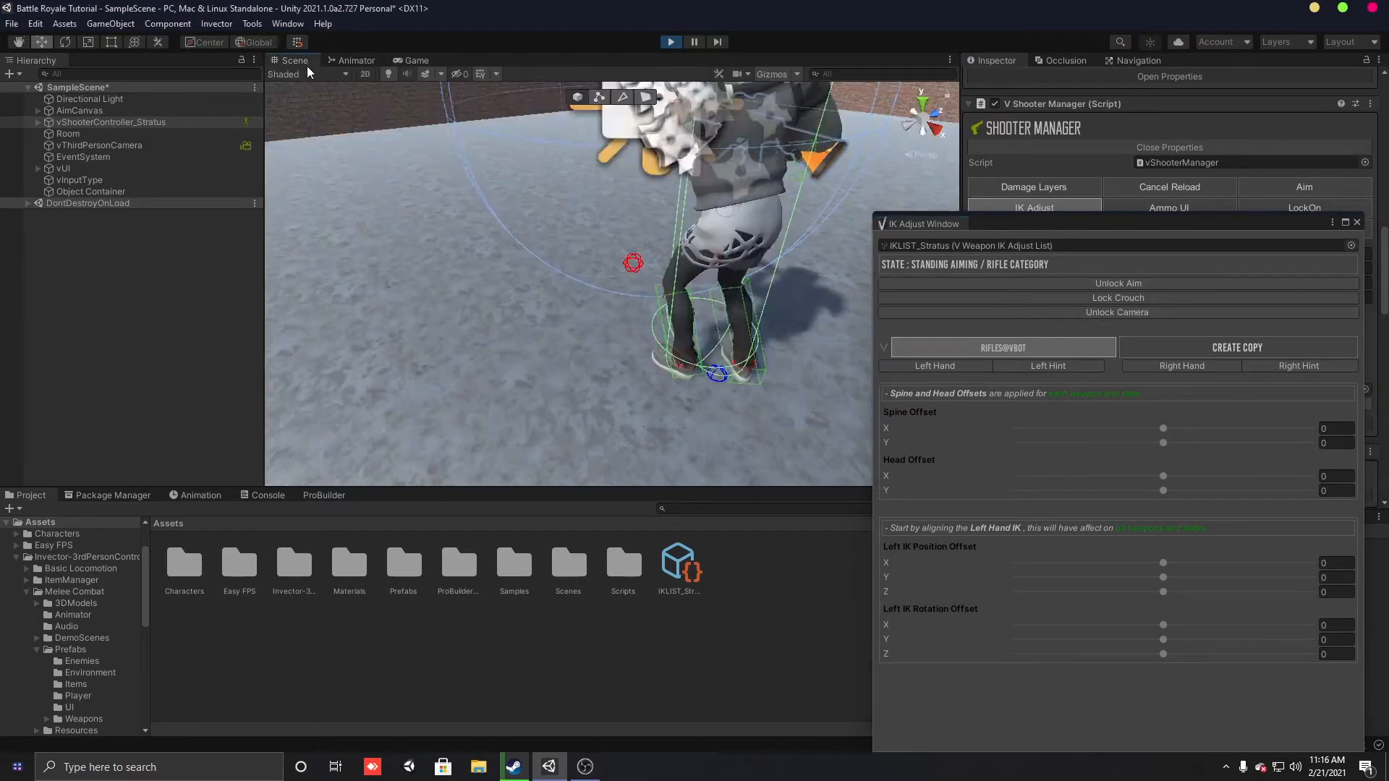
pyautogui.moveTo(502, 229); pyautogui.dragTo(696, 179, button='right')
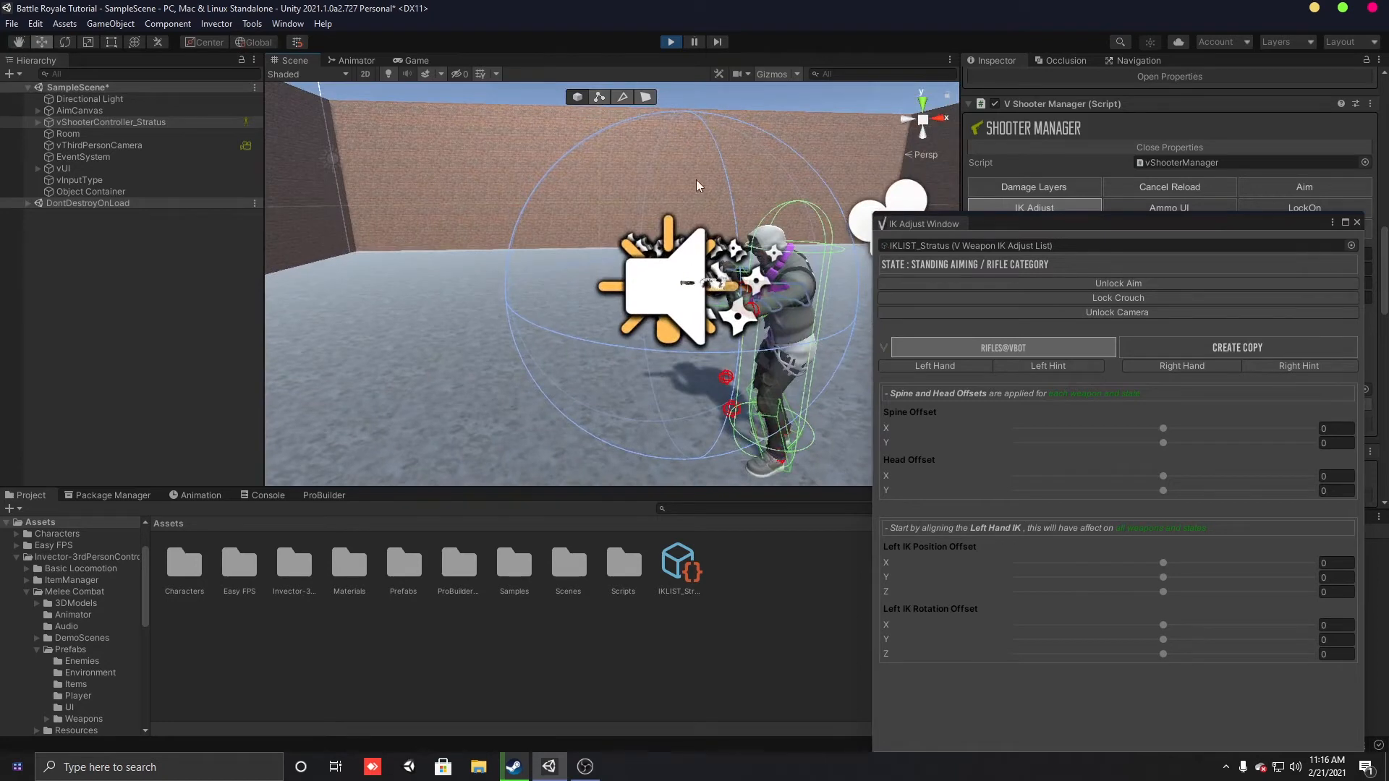
pyautogui.click(776, 72)
pyautogui.moveTo(754, 89); pyautogui.dragTo(868, 220, button='right')
pyautogui.moveTo(758, 261); pyautogui.dragTo(882, 288, button='right')
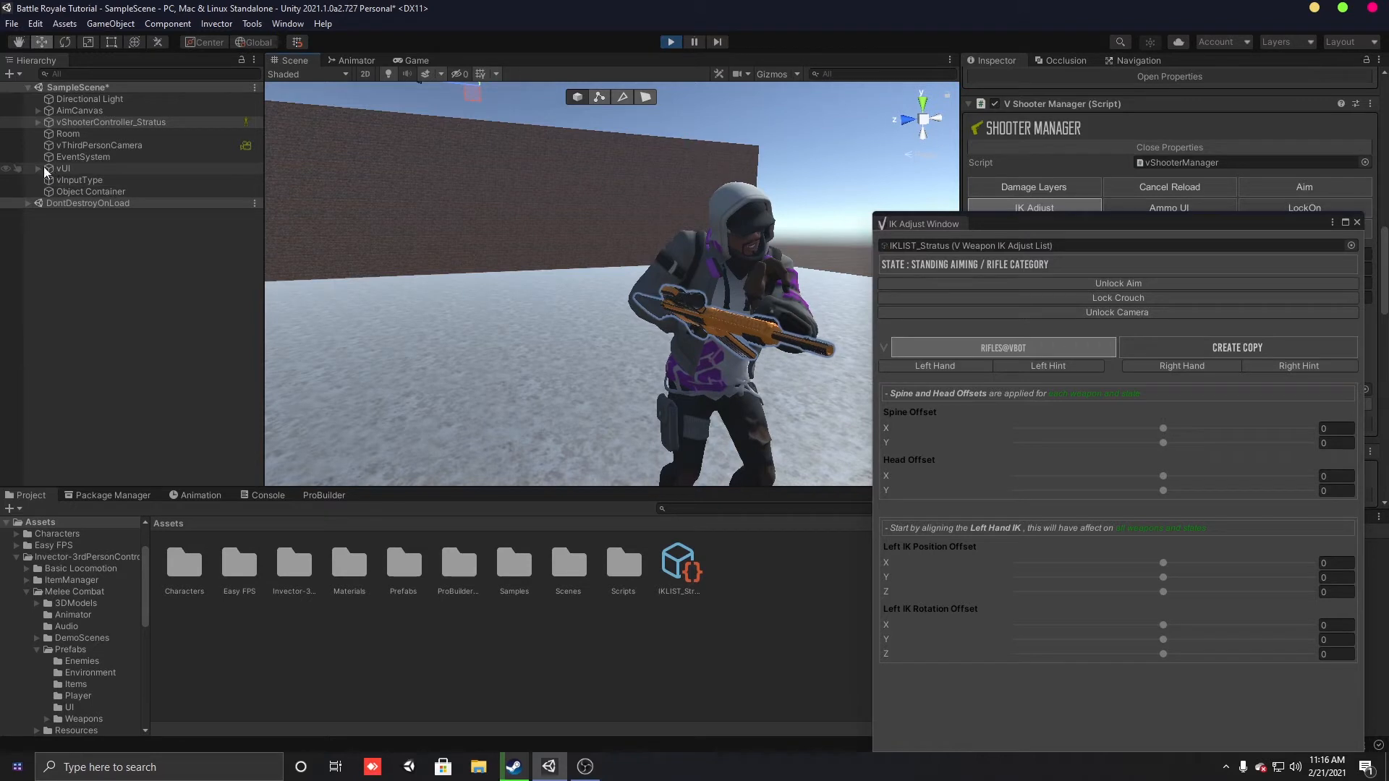
# Step: Expand vShooterController_Stratus's bones from rootTransform through pelvis and spine_01 down to spine top
pyautogui.click(37, 124)
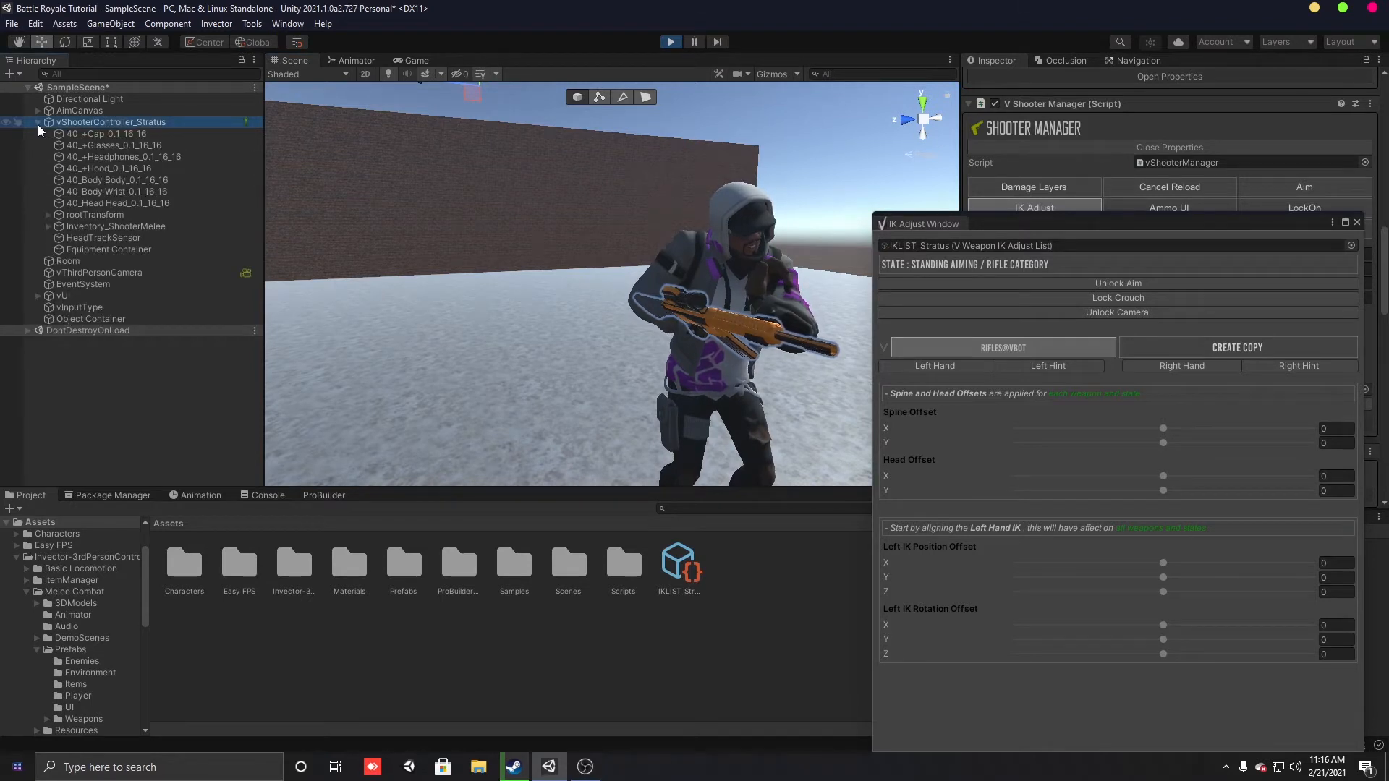
pyautogui.click(47, 215)
pyautogui.click(58, 226)
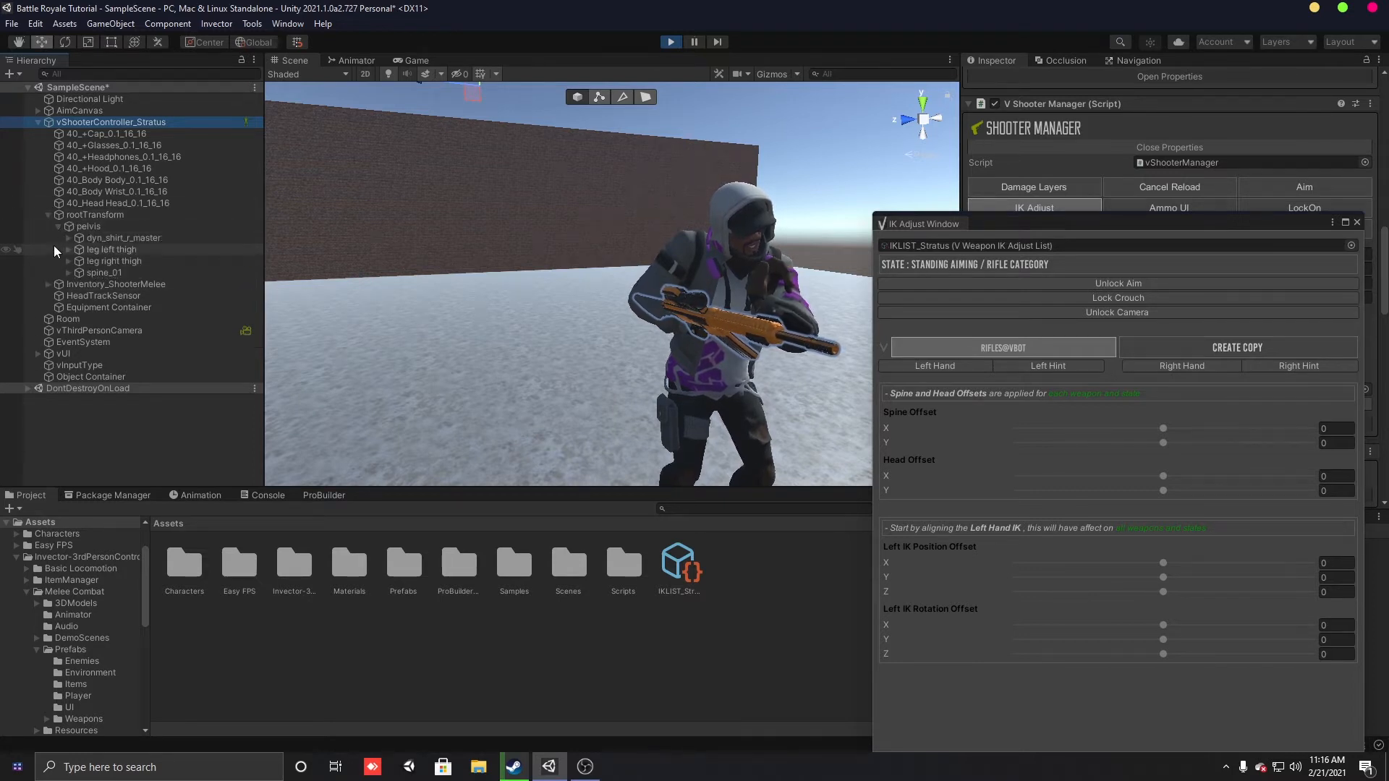
pyautogui.click(63, 272)
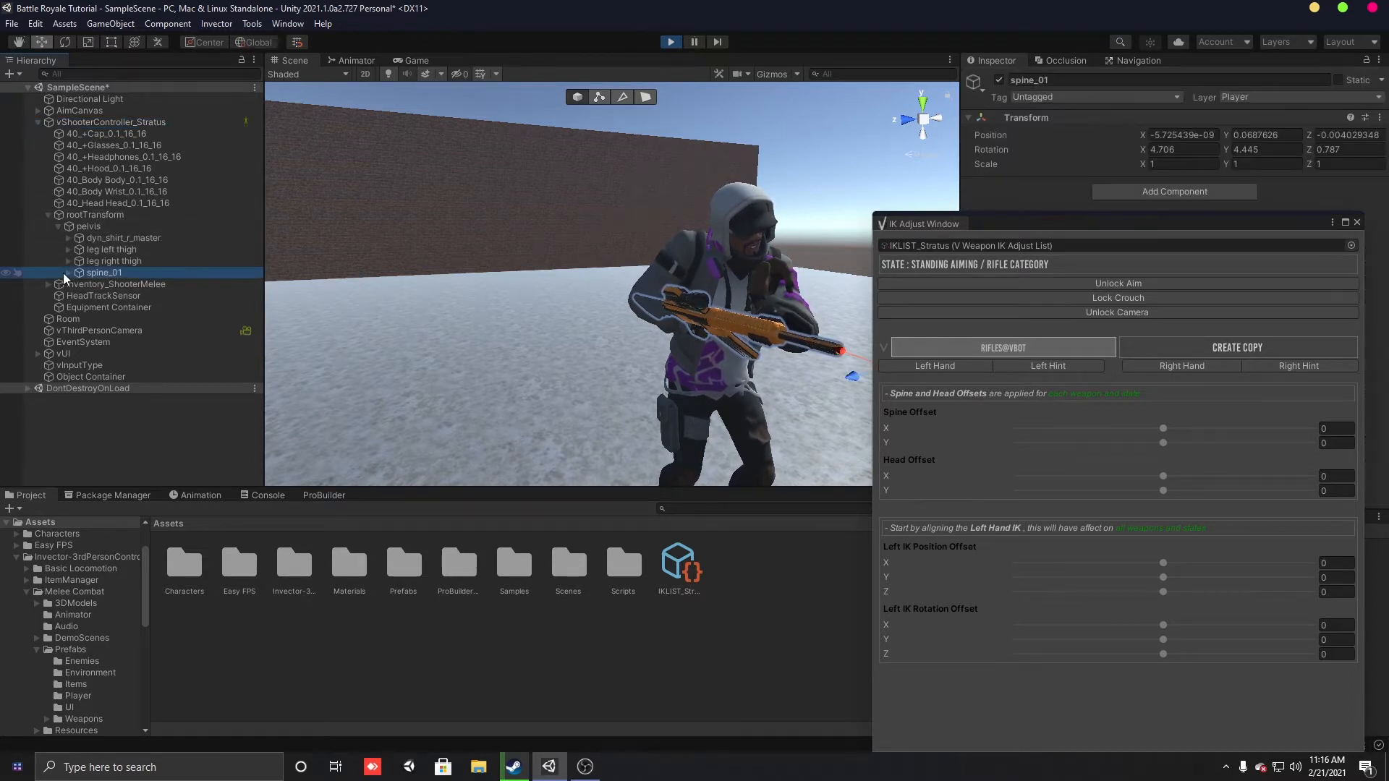
pyautogui.click(68, 272)
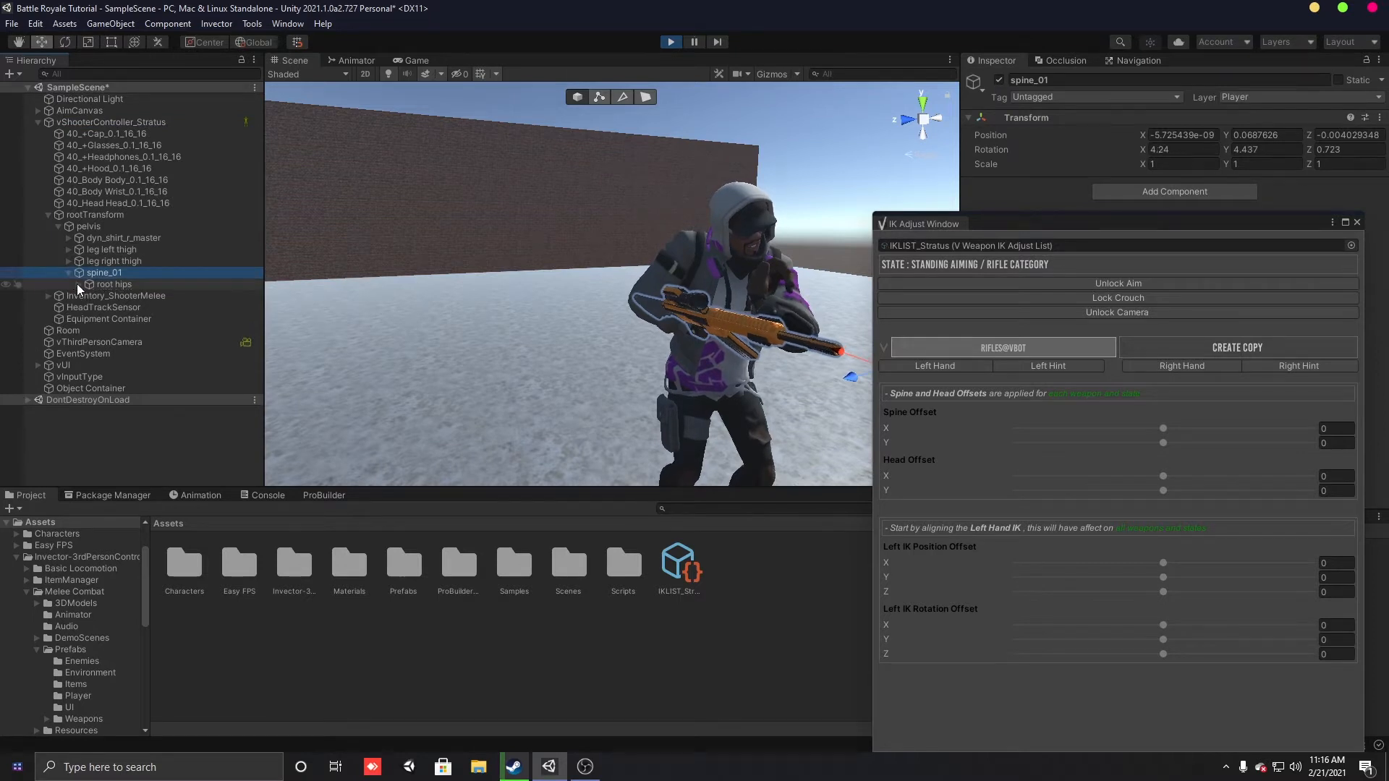
pyautogui.click(78, 284)
pyautogui.click(88, 296)
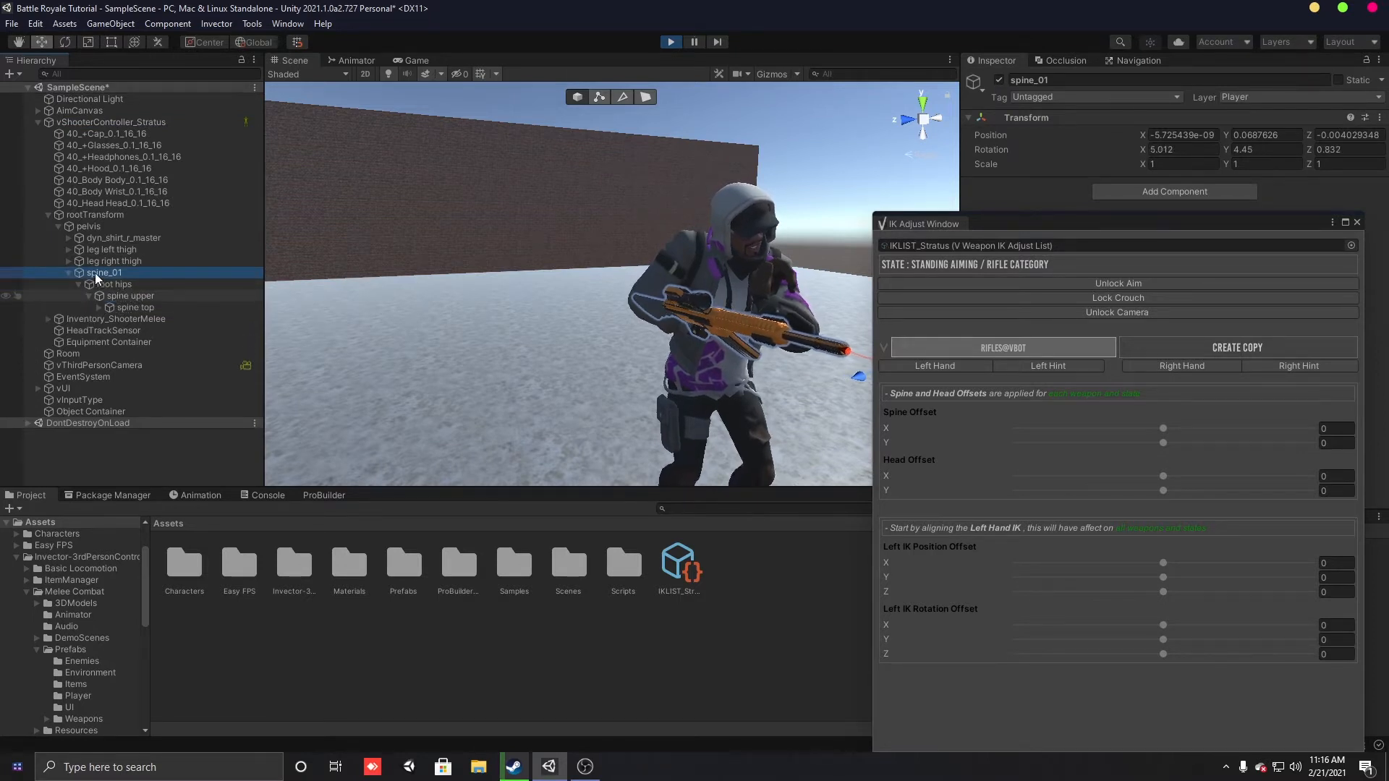
pyautogui.click(101, 308)
# Step: Expand bip_spine_3 through the right shoulder and elbow to arm right wrist and select its defaultHandler
pyautogui.scroll(-1, 90, 271)
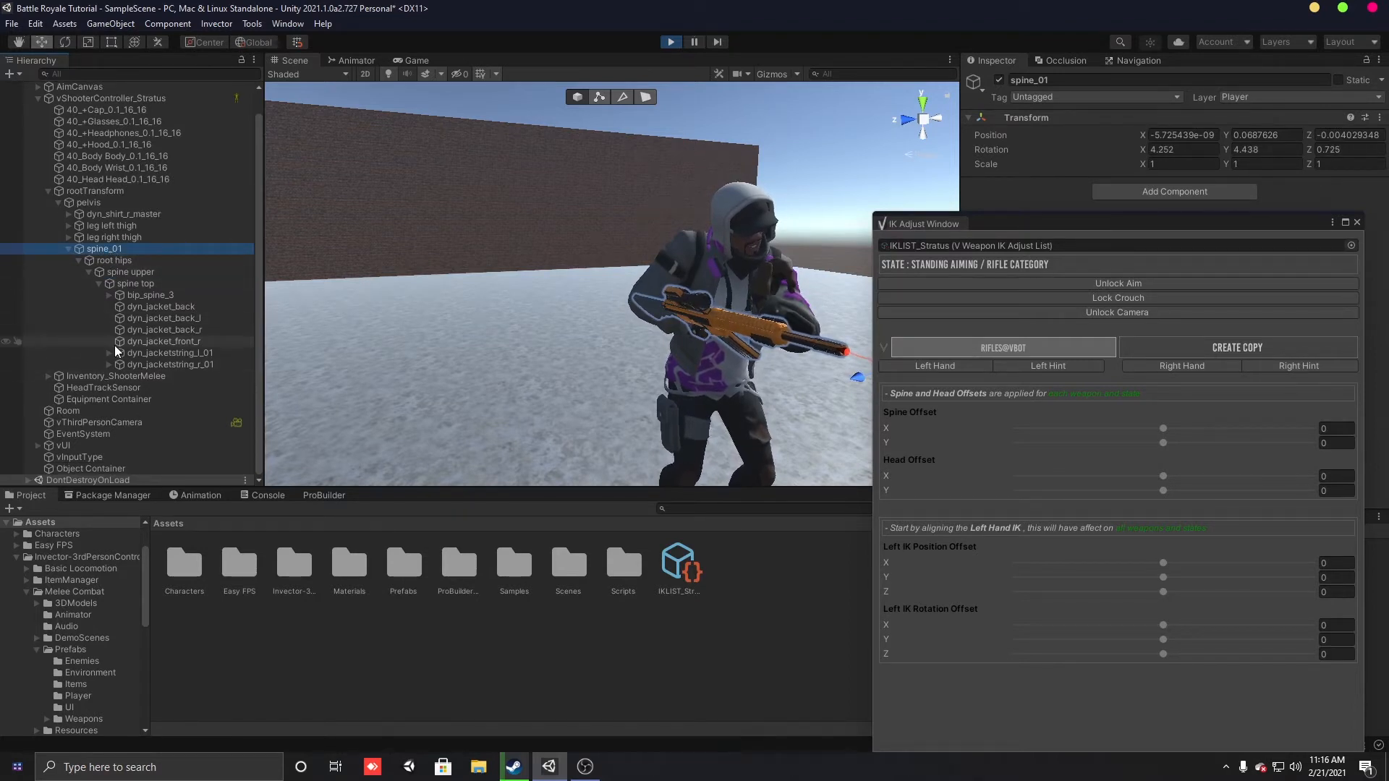
pyautogui.click(109, 296)
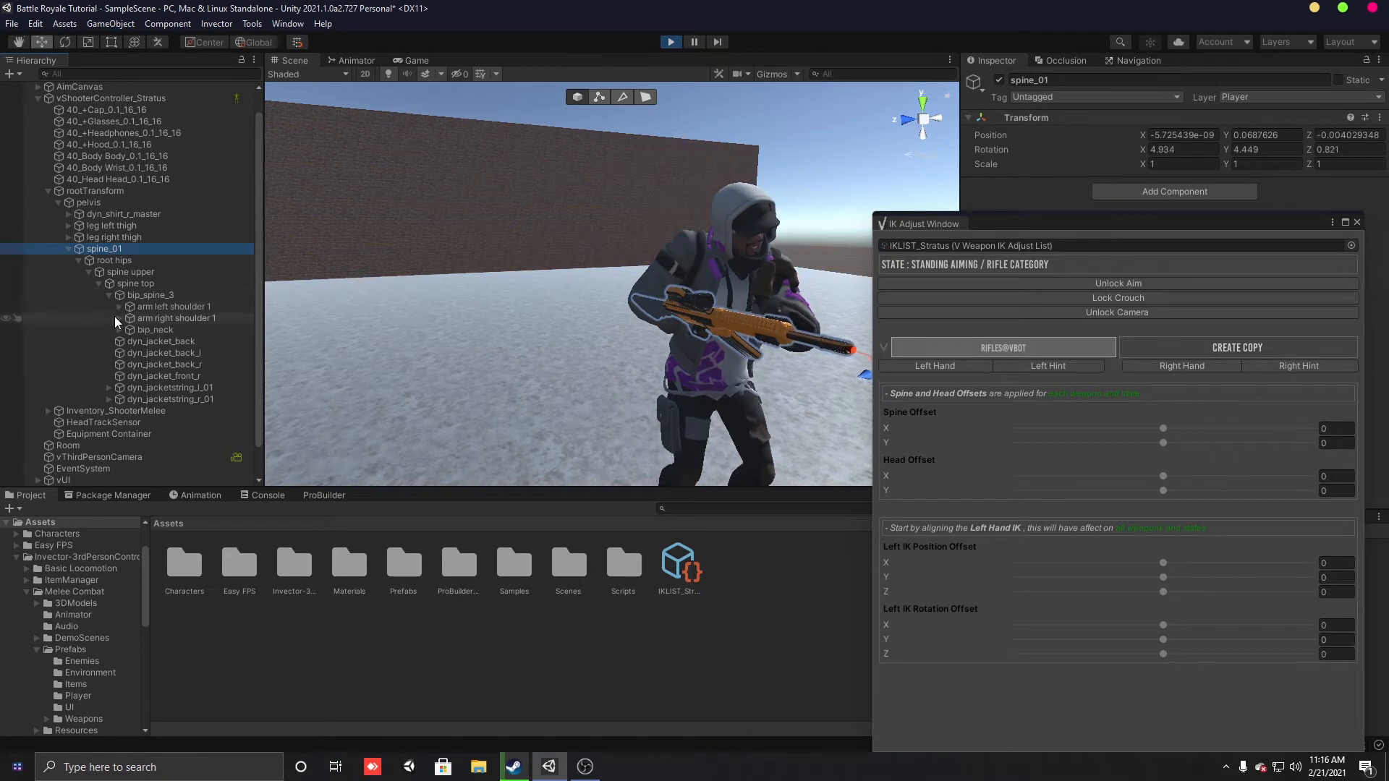
pyautogui.click(119, 319)
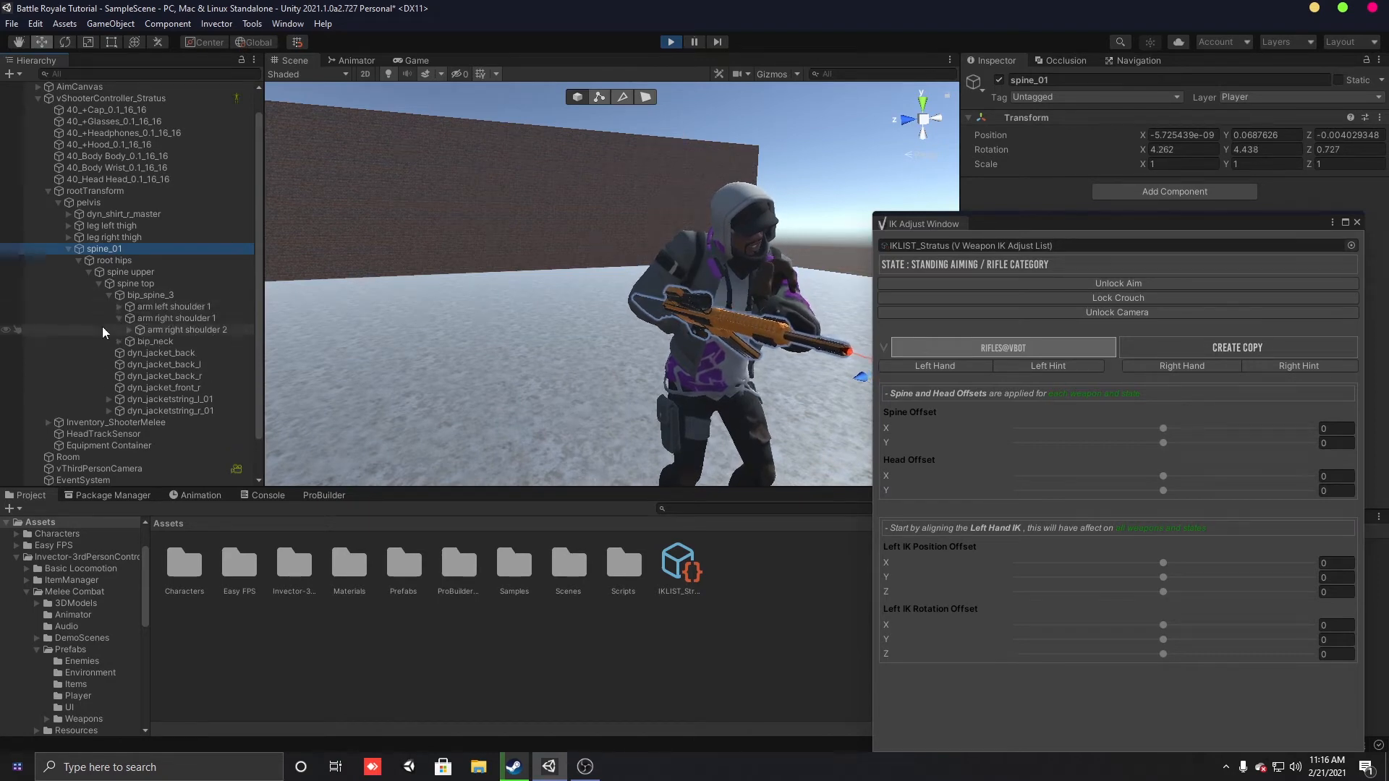
pyautogui.click(129, 331)
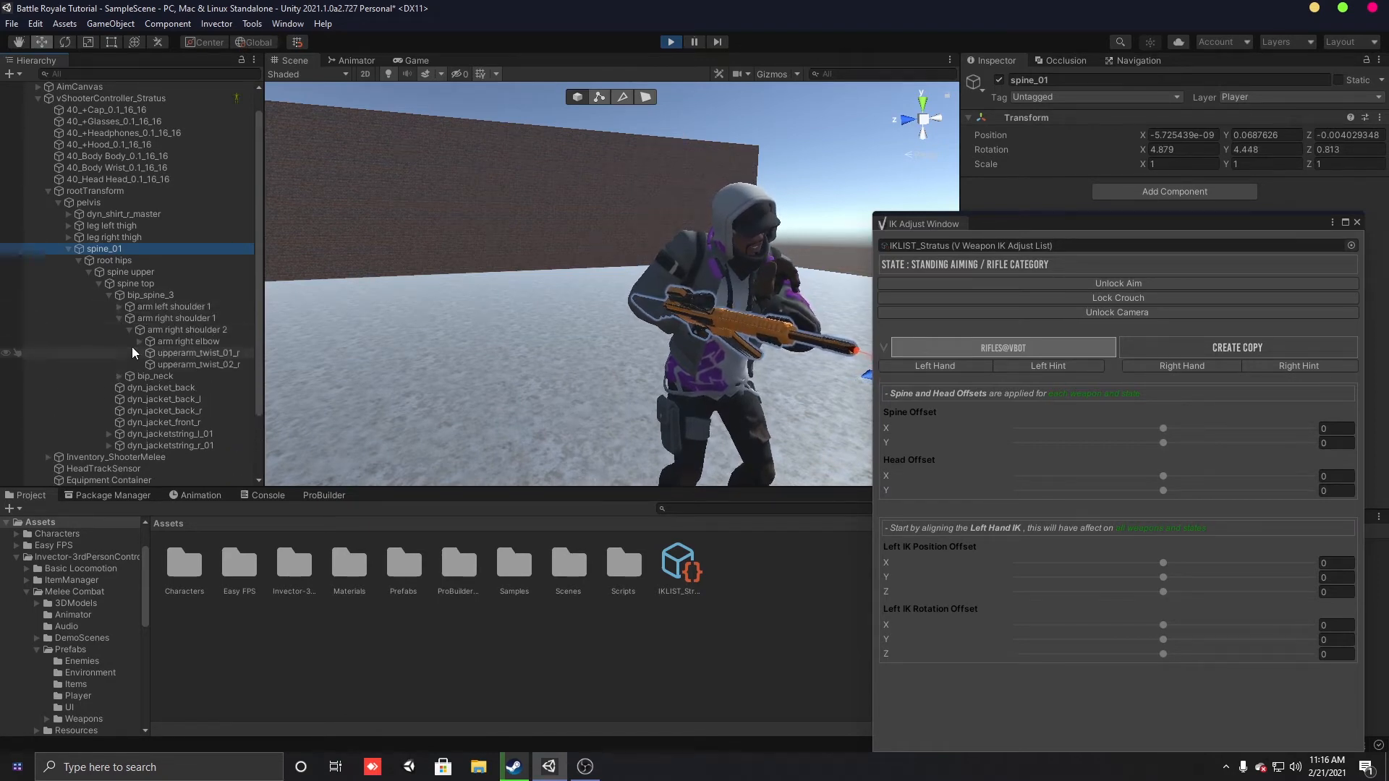
pyautogui.click(138, 342)
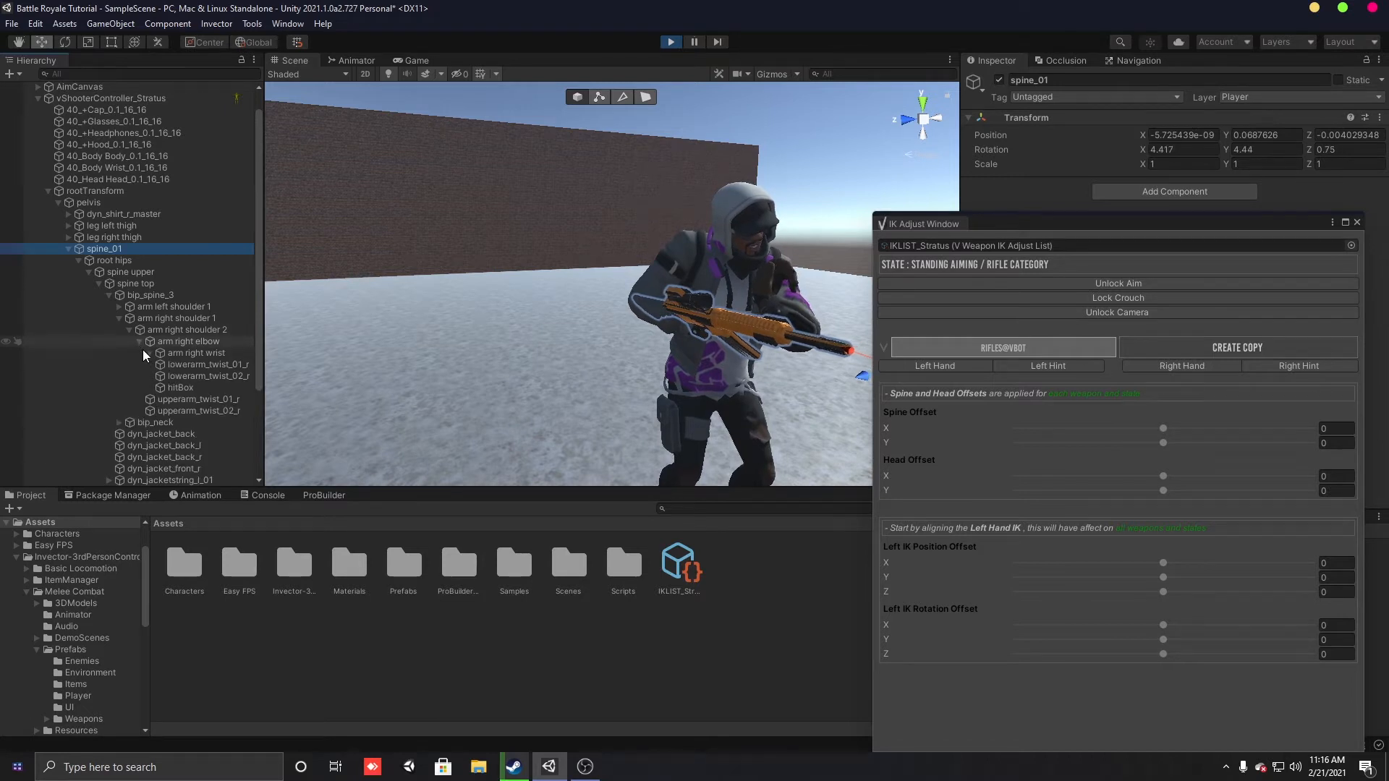
pyautogui.click(149, 354)
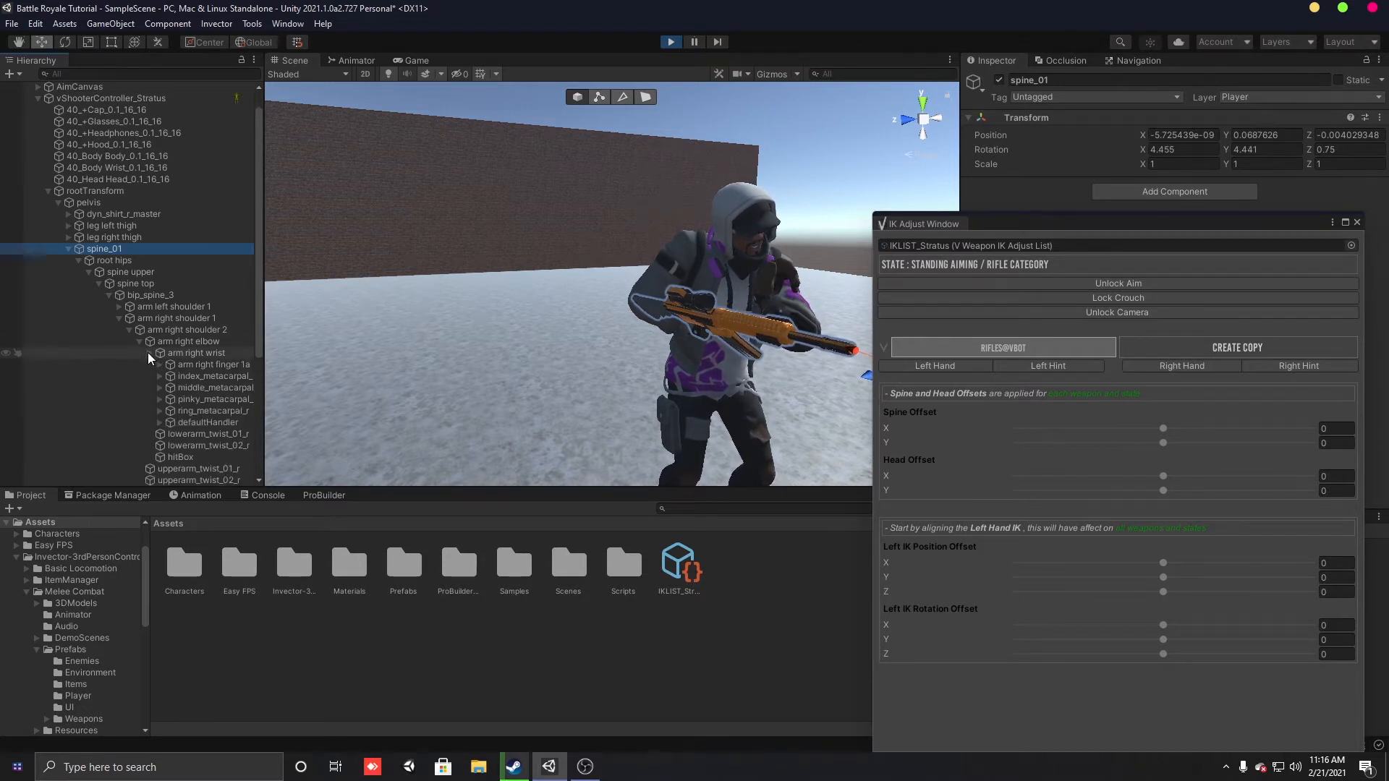
pyautogui.scroll(-3, 148, 353)
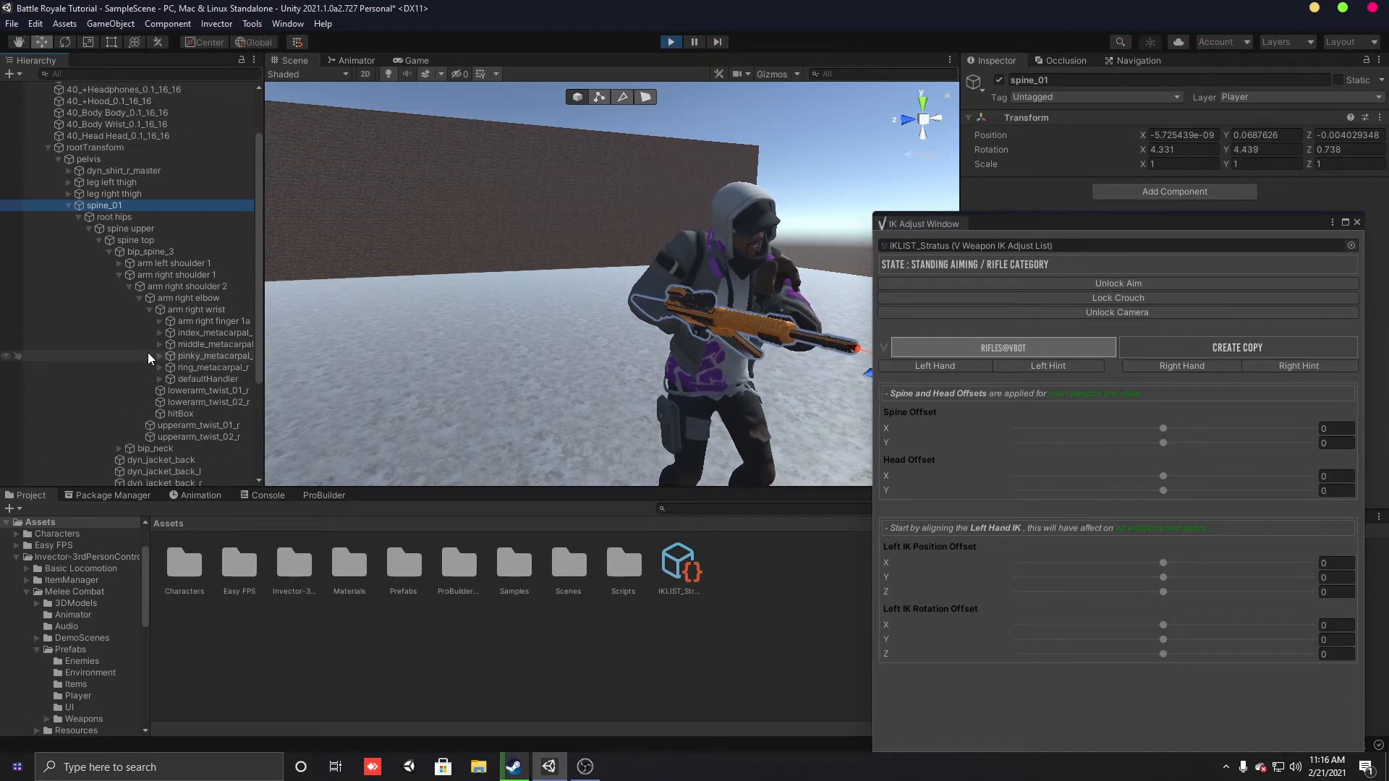
pyautogui.click(210, 377)
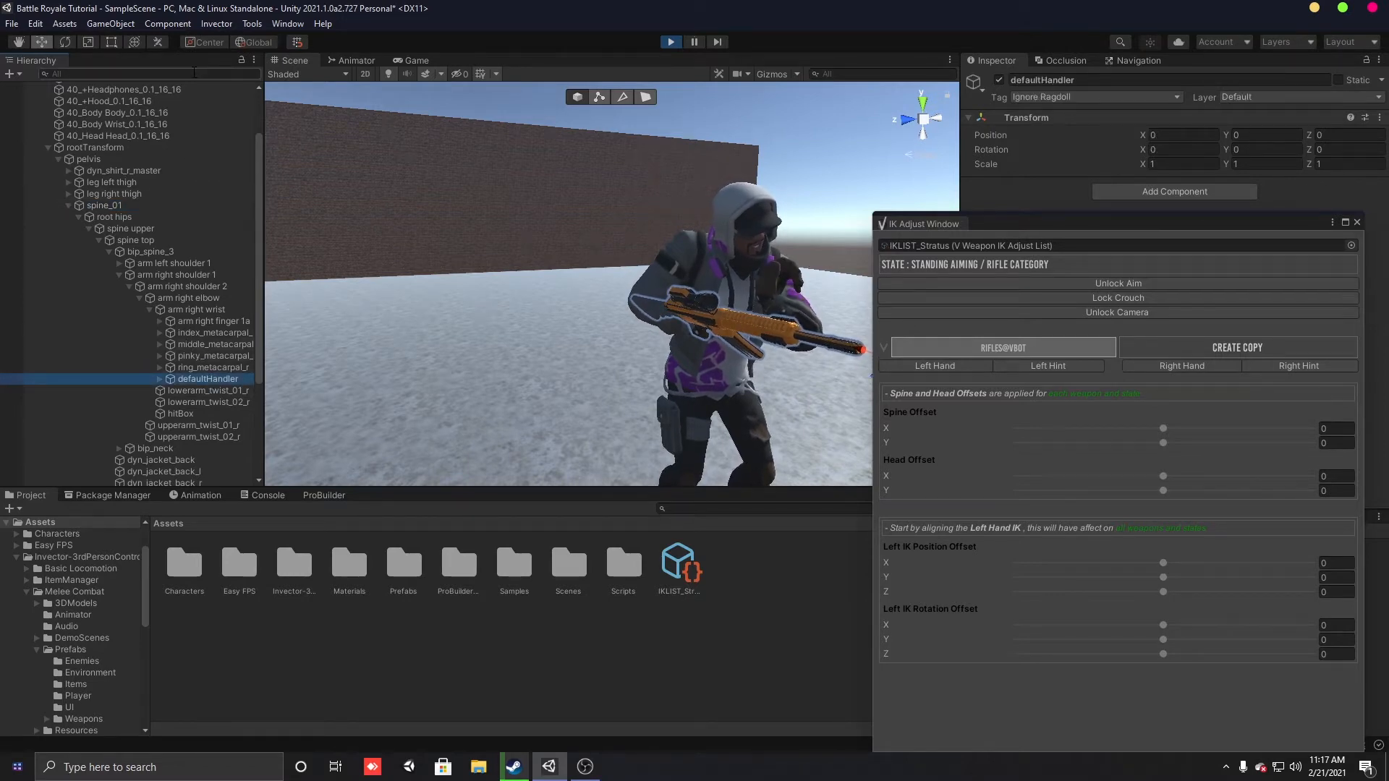
# Step: Search the hierarchy for "defaul", compare the left and right wrist handlers, and return to the right wrist's defaultHandler
pyautogui.write('defaul')
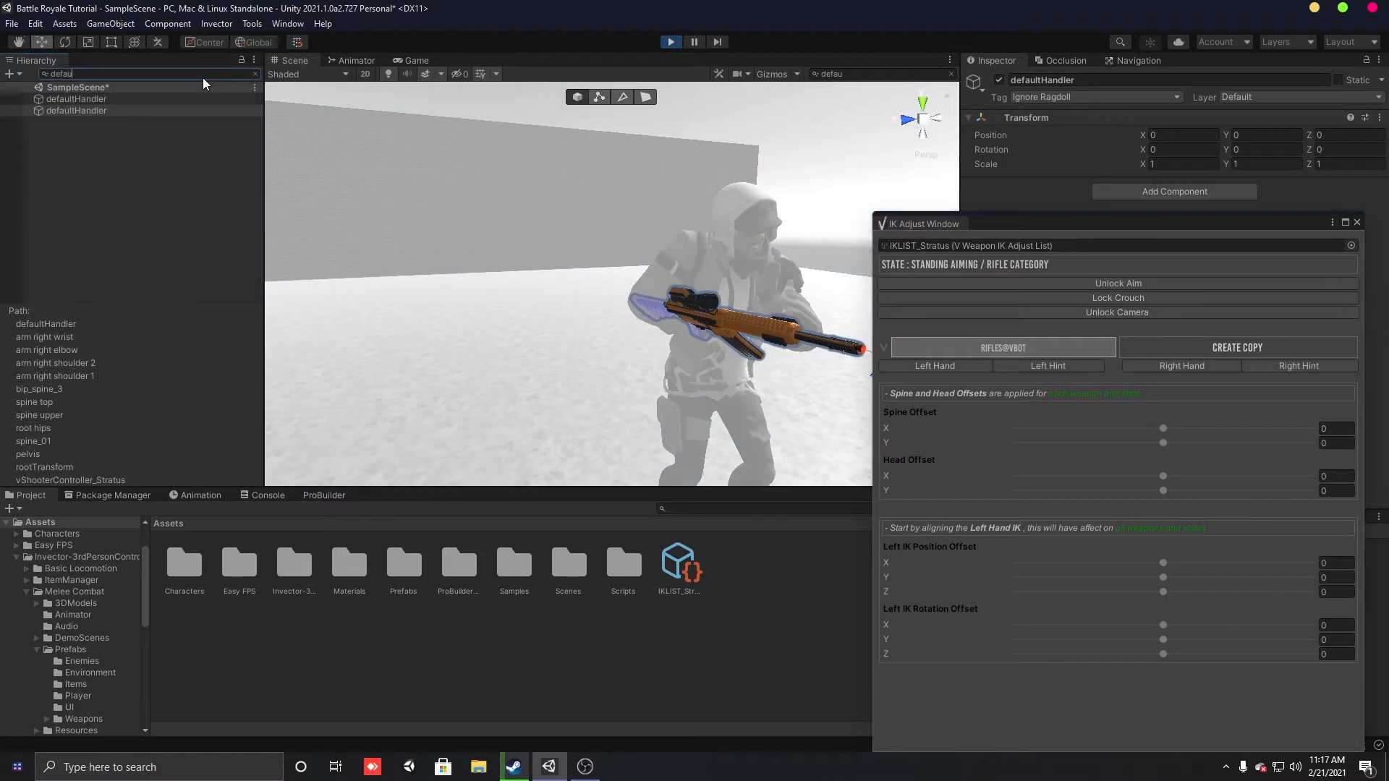
pyautogui.click(170, 109)
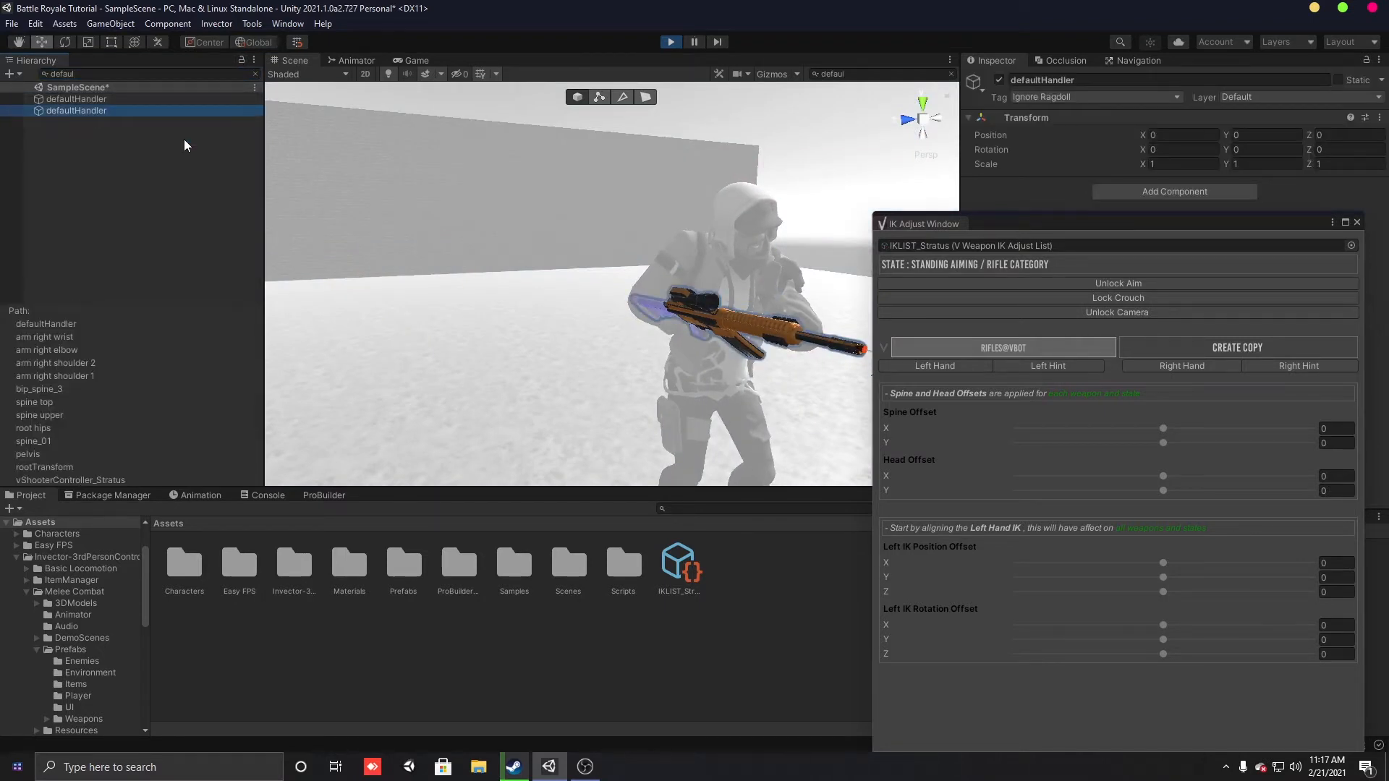
pyautogui.click(137, 98)
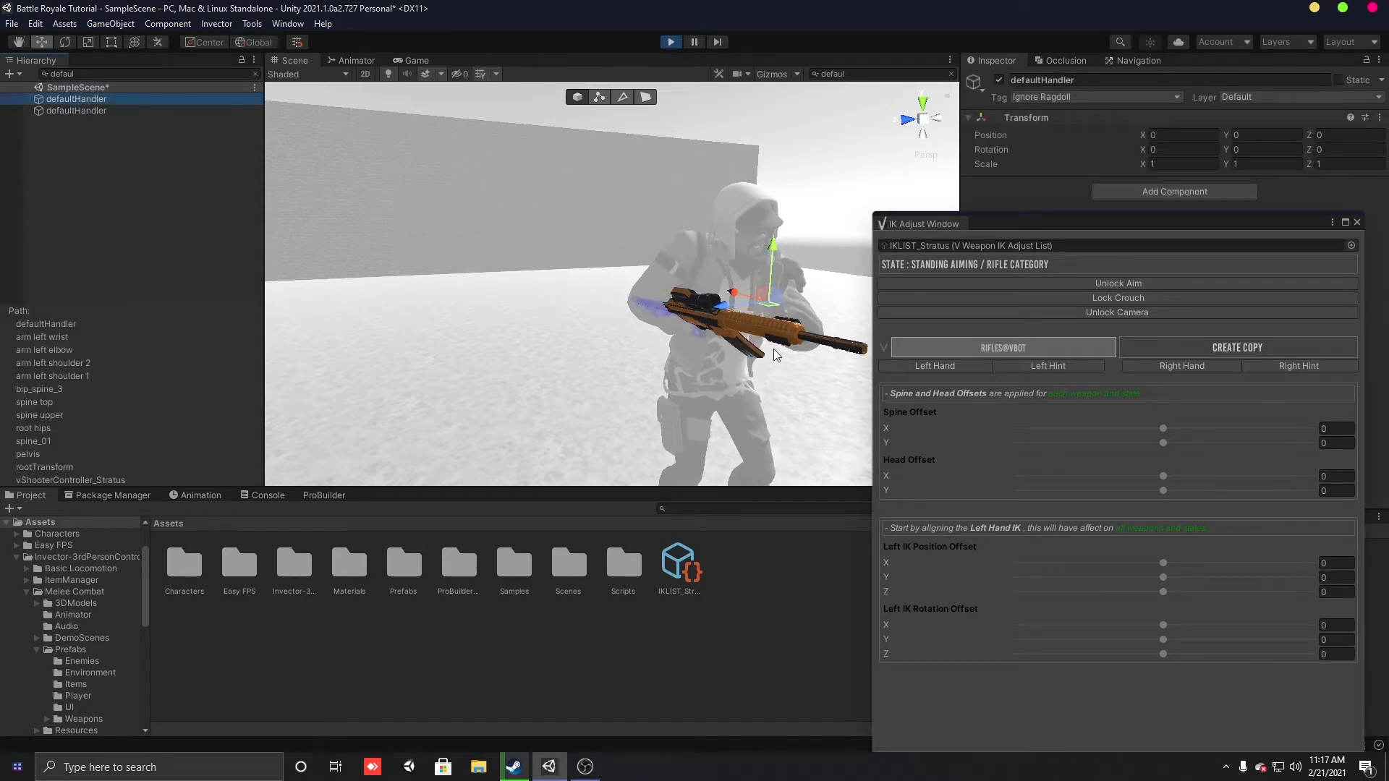
pyautogui.click(96, 112)
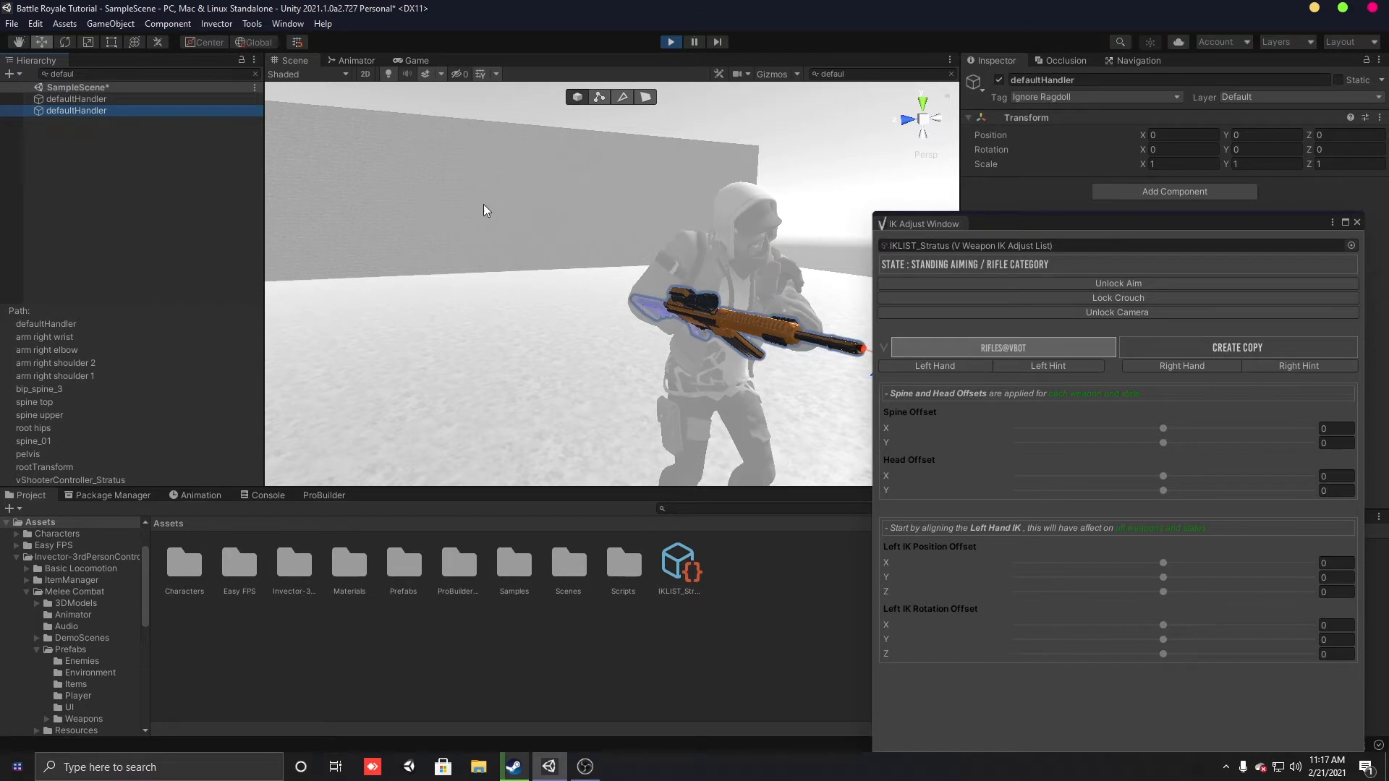
pyautogui.click(257, 75)
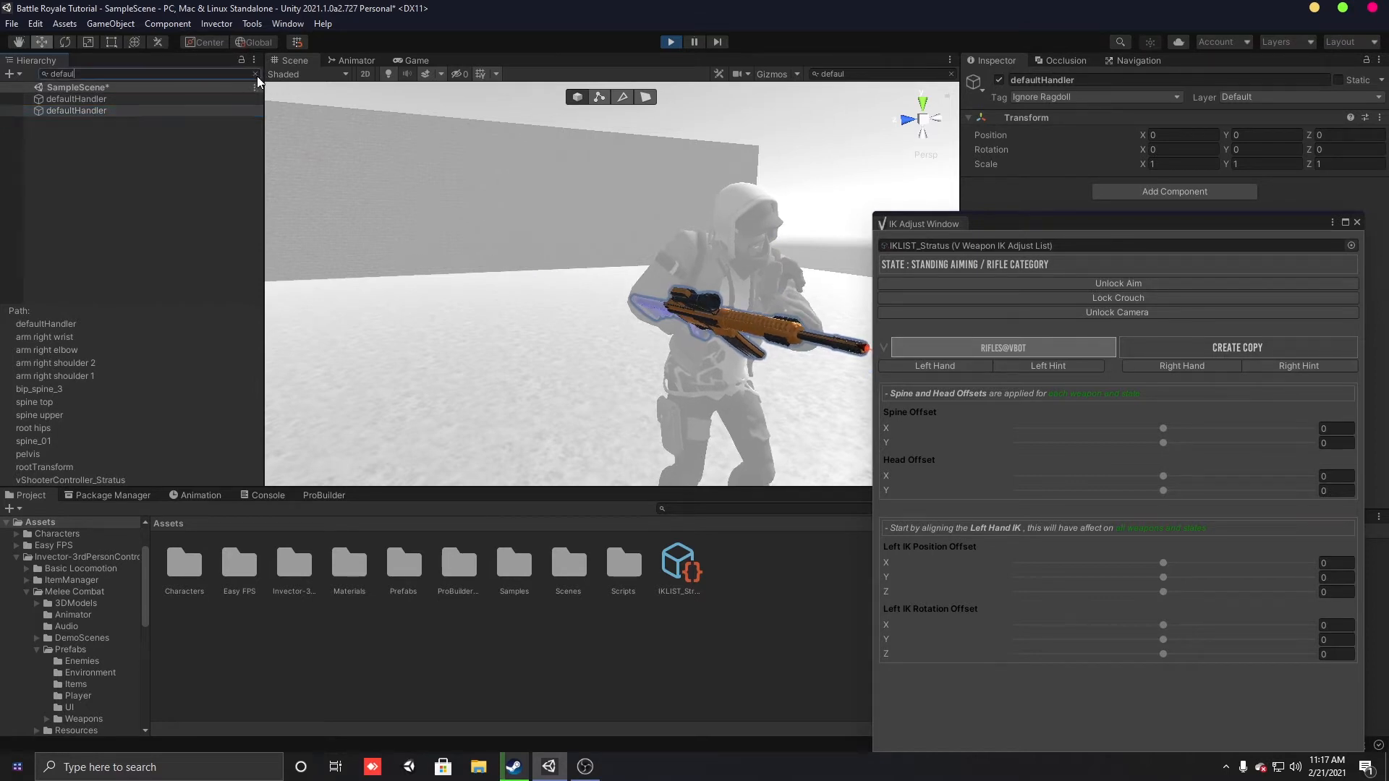
pyautogui.click(177, 294)
# Step: Using pivot placement and local orientation, rotate the right wrist's defaultHandler to about X -7.3, Y -9.0, Z 44.4
pyautogui.click(65, 42)
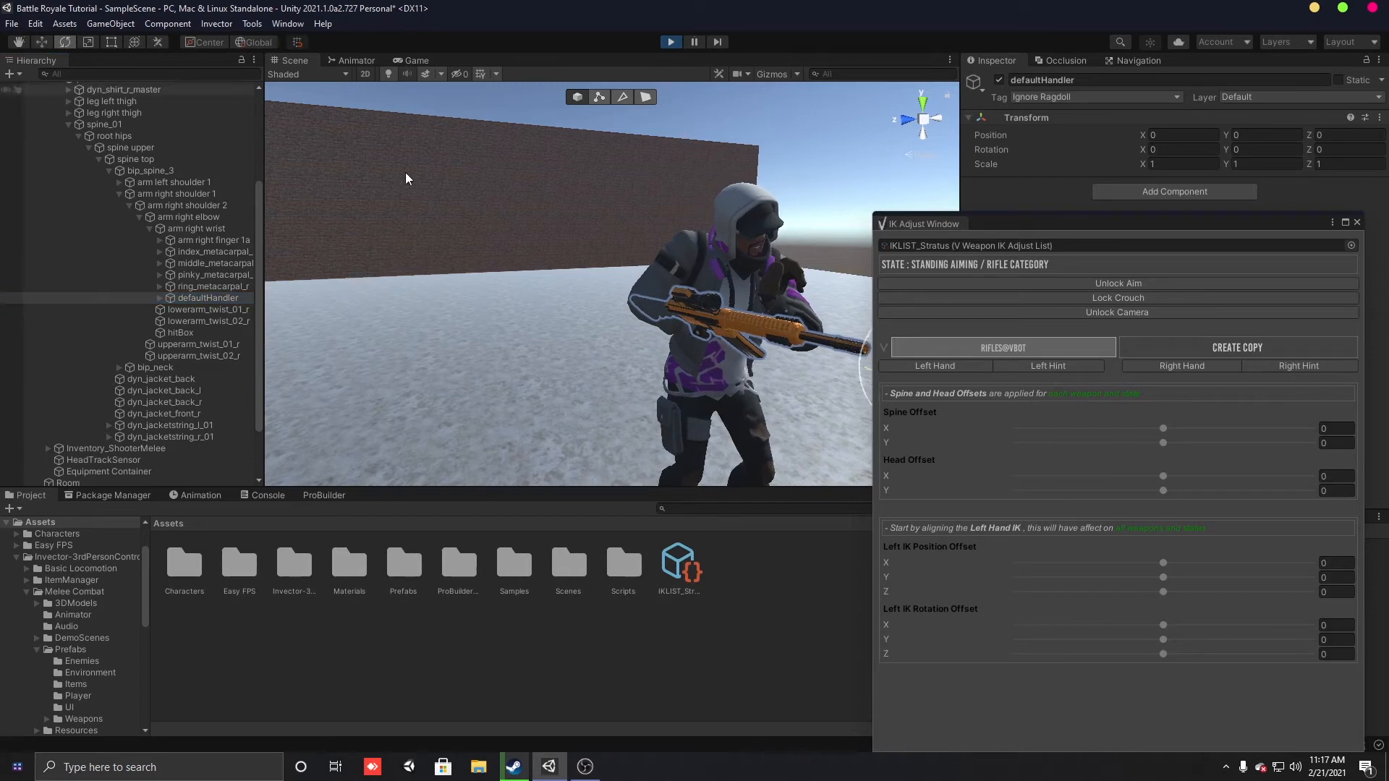
pyautogui.press('f')
pyautogui.click(194, 40)
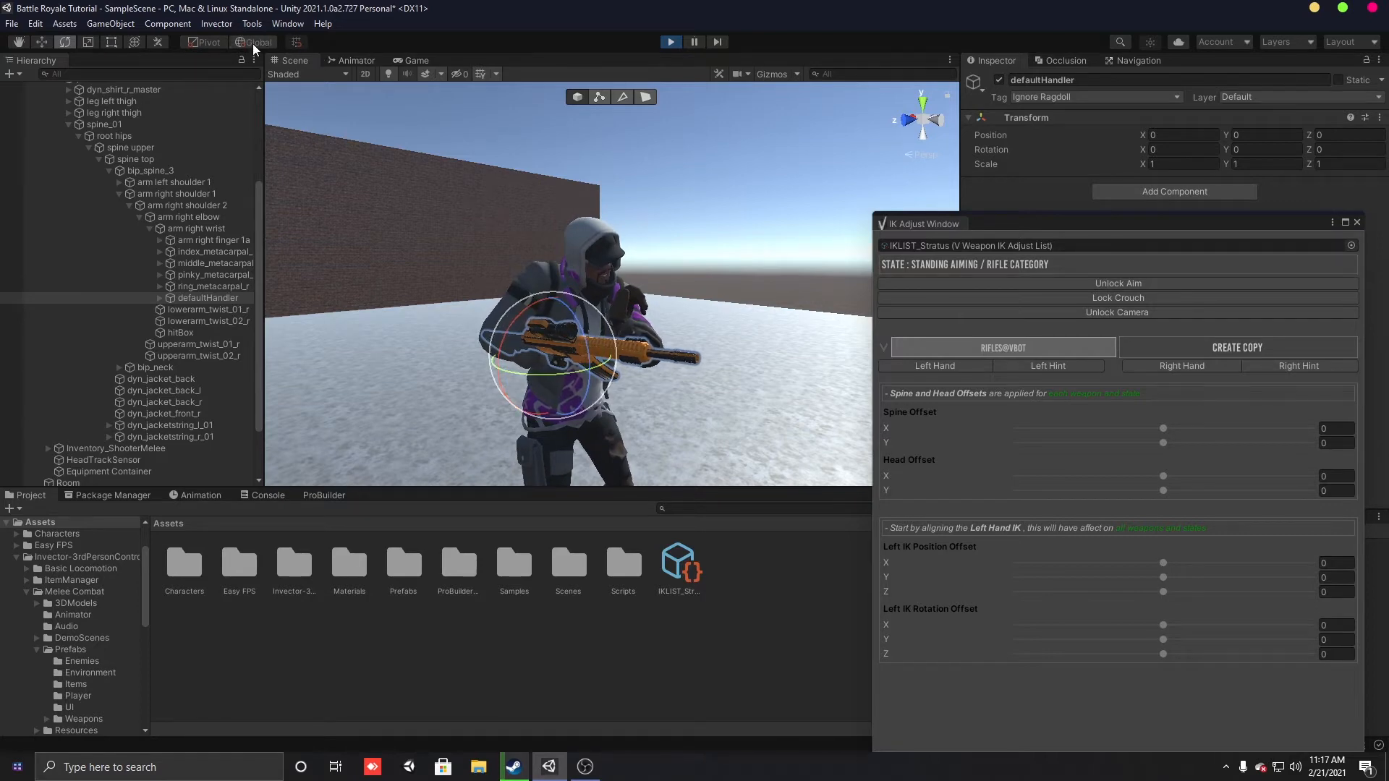
pyautogui.moveTo(696, 210); pyautogui.dragTo(639, 215, button='right')
pyautogui.press('d')
pyautogui.press('a')
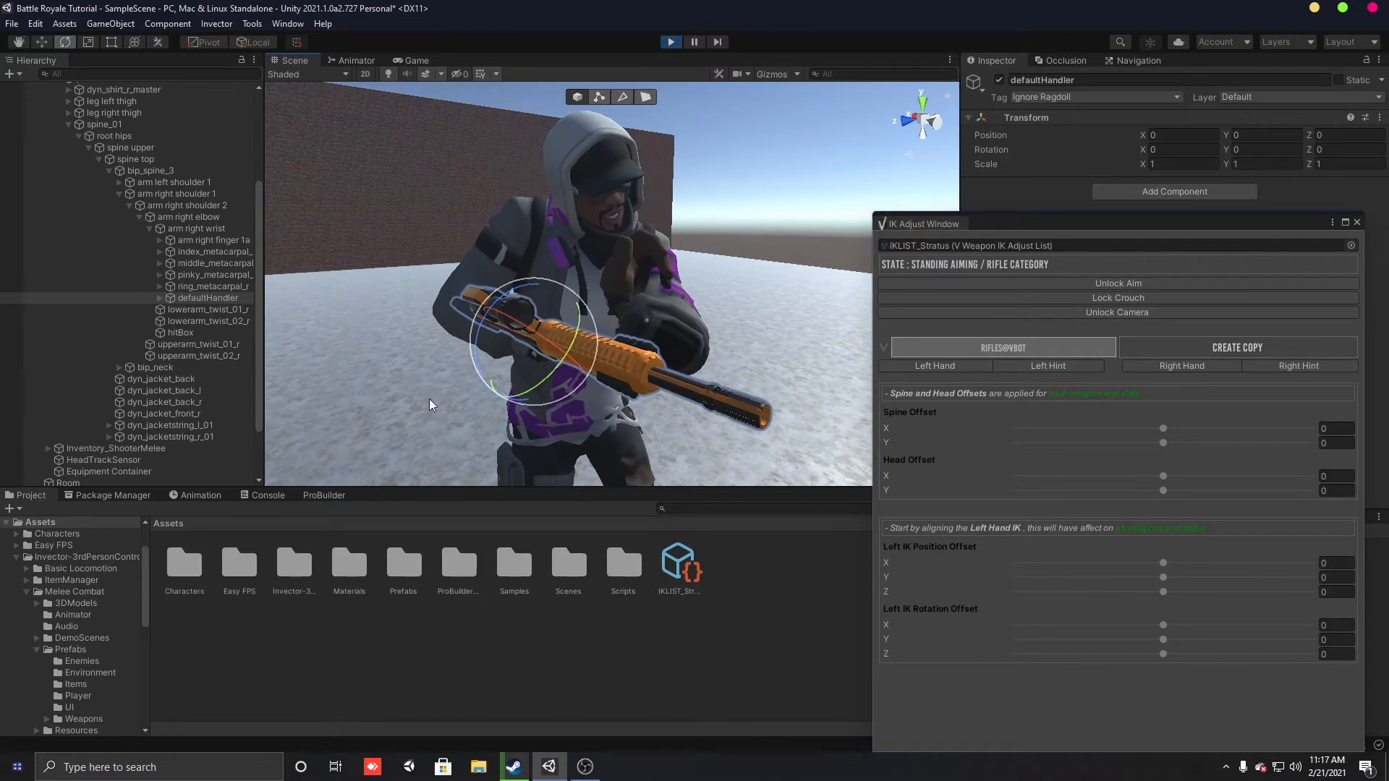
pyautogui.moveTo(482, 346); pyautogui.dragTo(631, 266)
pyautogui.hotkey('ctrl', 'z')
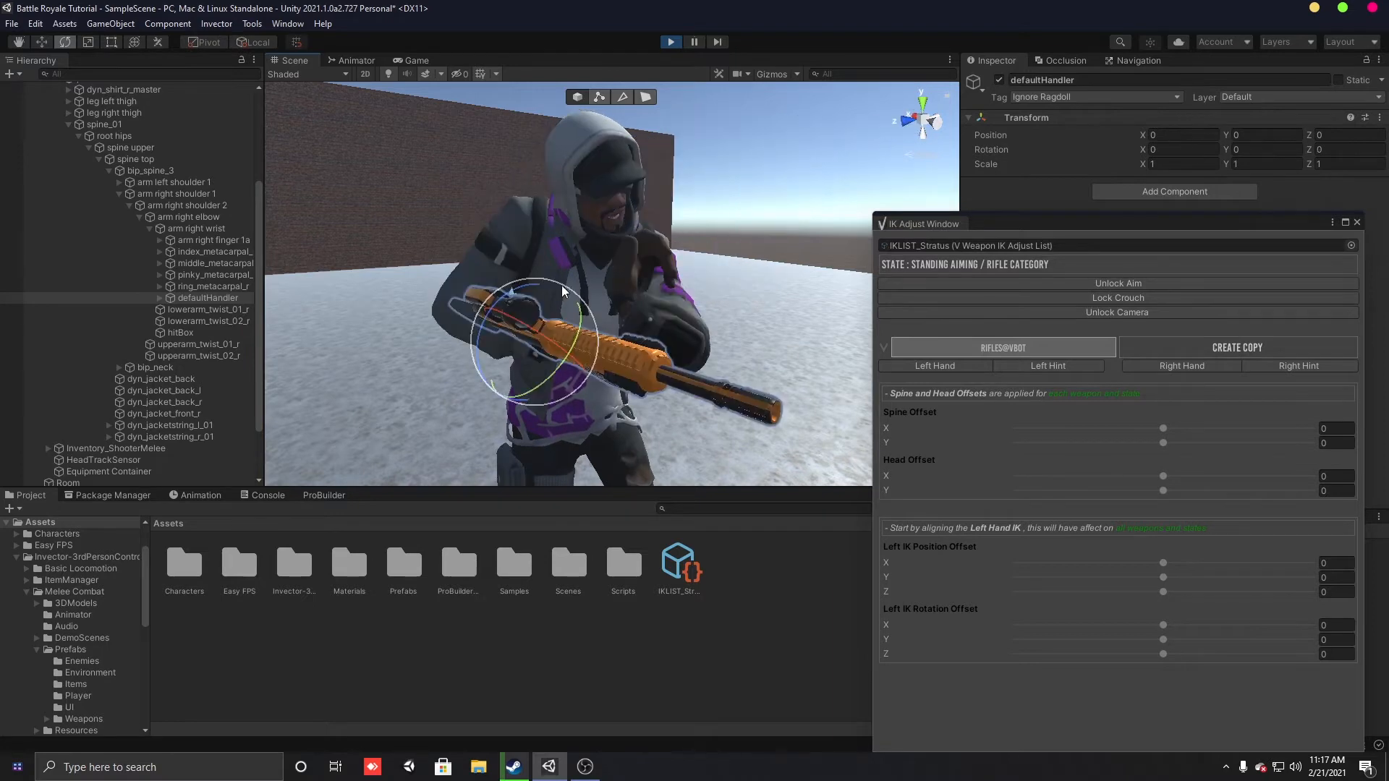
pyautogui.moveTo(509, 296); pyautogui.dragTo(565, 272)
# Step: Try to move defaultHandler to seat the rifle in the right hand's grip, and undo the attempt
pyautogui.keyDown('alt'); pyautogui.moveTo(566, 272); pyautogui.dragTo(914, 350); pyautogui.keyUp('alt')
pyautogui.press('a')
pyautogui.moveTo(913, 350); pyautogui.dragTo(1076, 406, button='right')
pyautogui.press('w')
pyautogui.press('s')
pyautogui.moveTo(682, 354); pyautogui.dragTo(551, 309)
pyautogui.hotkey('ctrl', 'z')
pyautogui.press('w')
pyautogui.press('w')
pyautogui.moveTo(519, 363); pyautogui.dragTo(1321, 333, button='right')
pyautogui.hotkey('ctrl', 'z')
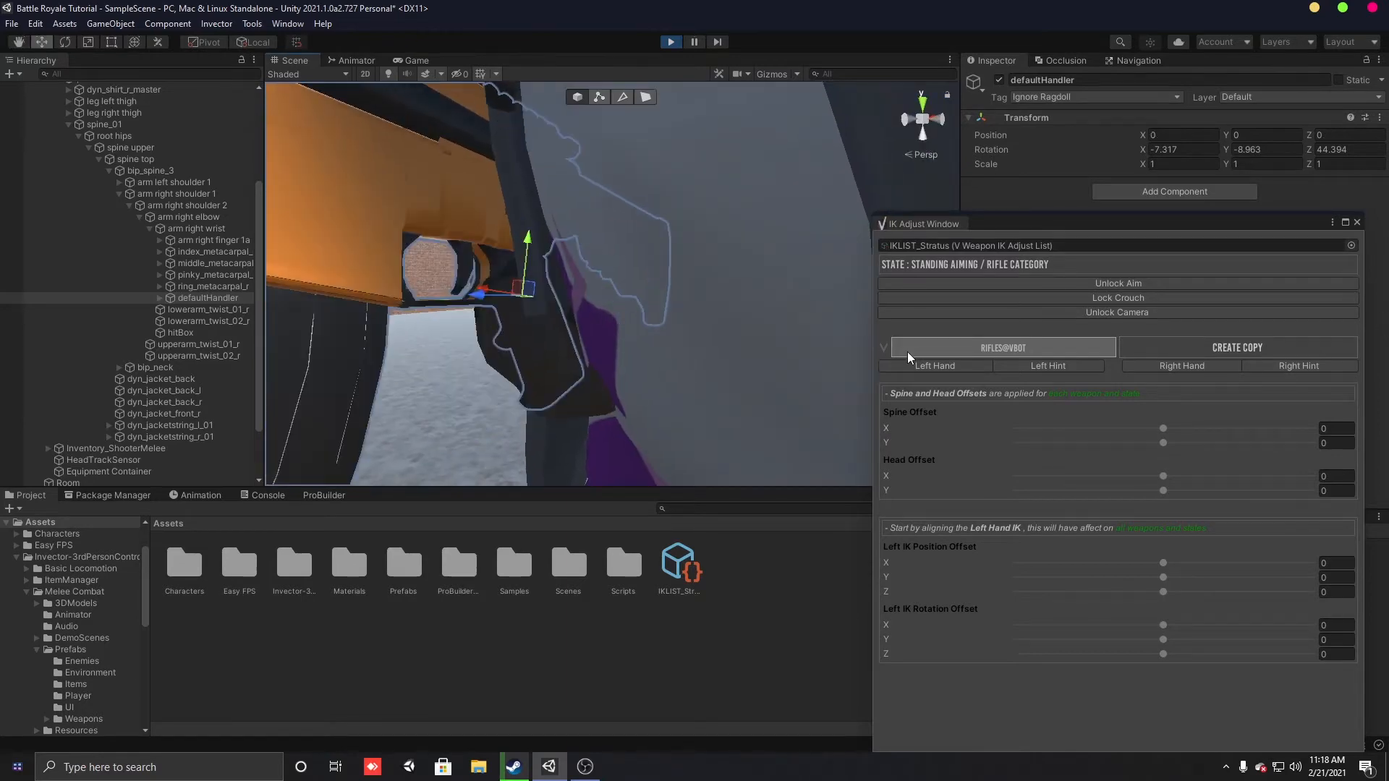
# Step: Rotate defaultHandler to about X 35.7, Y 91.0, Z 93.3 so the rifle points forward from the right hand
pyautogui.press('s')
pyautogui.moveTo(634, 375); pyautogui.dragTo(587, 367, button='right')
pyautogui.press('e')
pyautogui.moveTo(603, 358); pyautogui.dragTo(602, 350)
pyautogui.hotkey('ctrl', 'z')
pyautogui.hotkey('ctrl', 'z')
pyautogui.moveTo(598, 432); pyautogui.dragTo(700, 293)
pyautogui.hotkey('ctrl', 'z')
pyautogui.hotkey('ctrl', 'z')
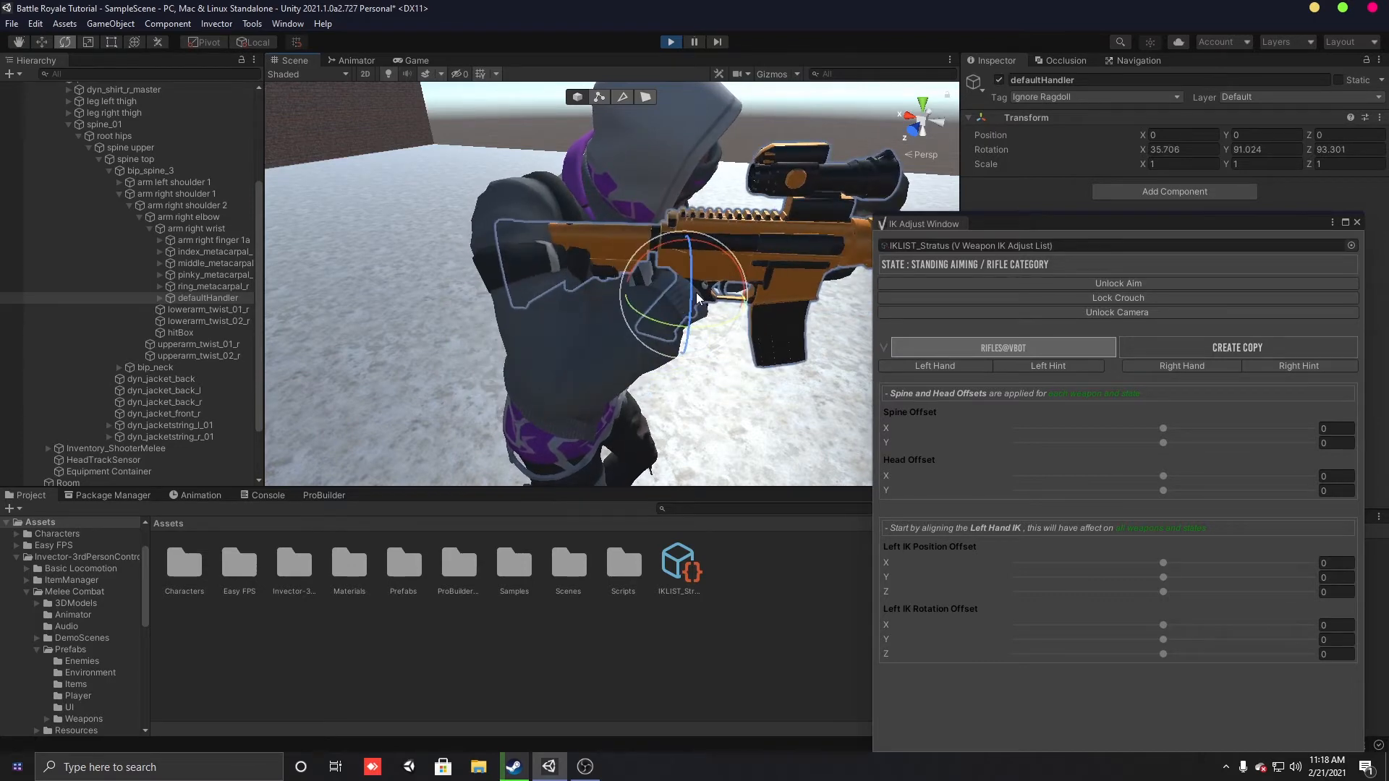
# Step: Reselect the right wrist's defaultHandler and refine its rotation to about X 21.8, Y 49.0, Z 67.0
pyautogui.keyDown('alt'); pyautogui.moveTo(563, 269); pyautogui.dragTo(486, 274); pyautogui.keyUp('alt')
pyautogui.moveTo(486, 274); pyautogui.dragTo(854, 273, button='right')
pyautogui.moveTo(705, 272); pyautogui.dragTo(418, 344, button='right')
pyautogui.press('s')
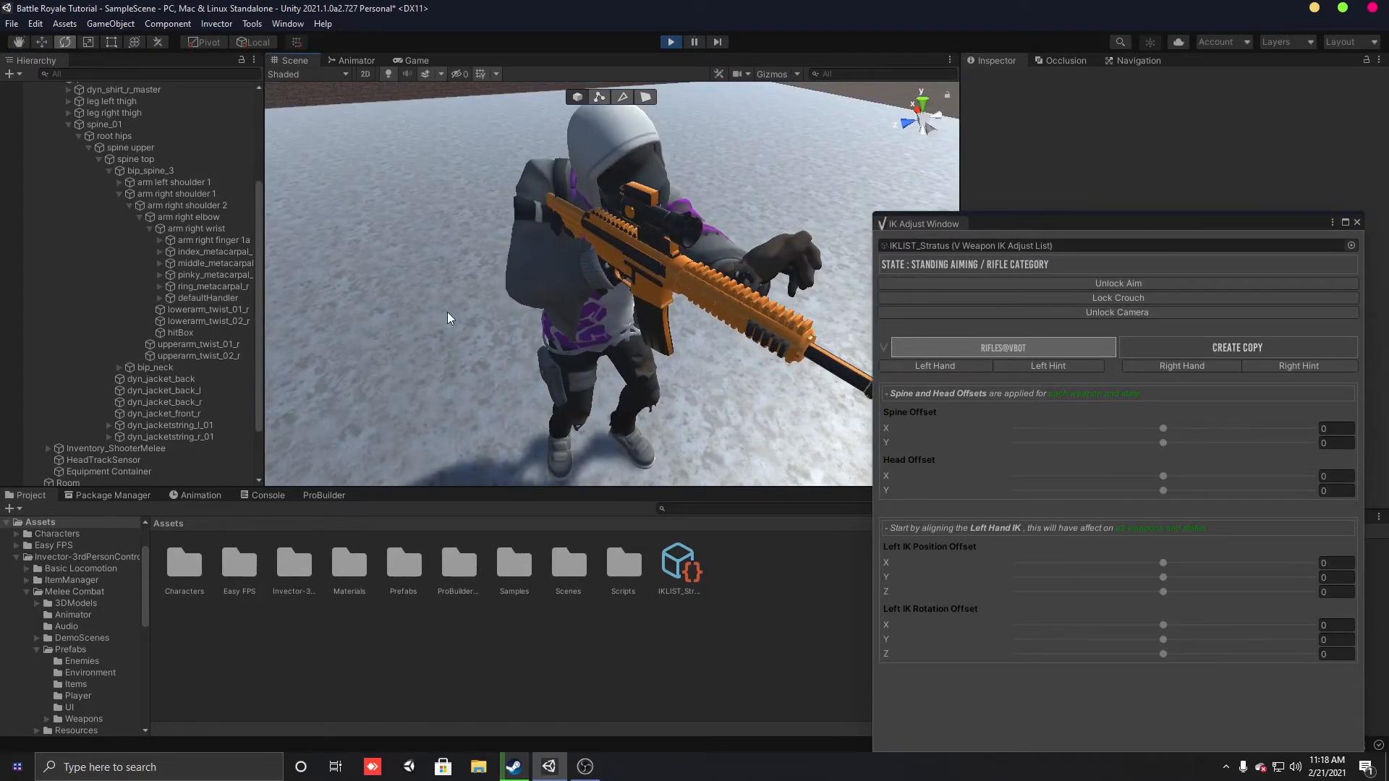
pyautogui.click(218, 298)
pyautogui.moveTo(492, 311); pyautogui.dragTo(545, 298, button='right')
pyautogui.moveTo(594, 269)
pyautogui.mouseDown()
pyautogui.moveTo(590, 241)
pyautogui.moveTo(576, 271)
pyautogui.mouseUp()
pyautogui.moveTo(545, 306); pyautogui.dragTo(625, 291, button='right')
pyautogui.moveTo(757, 332); pyautogui.dragTo(751, 313)
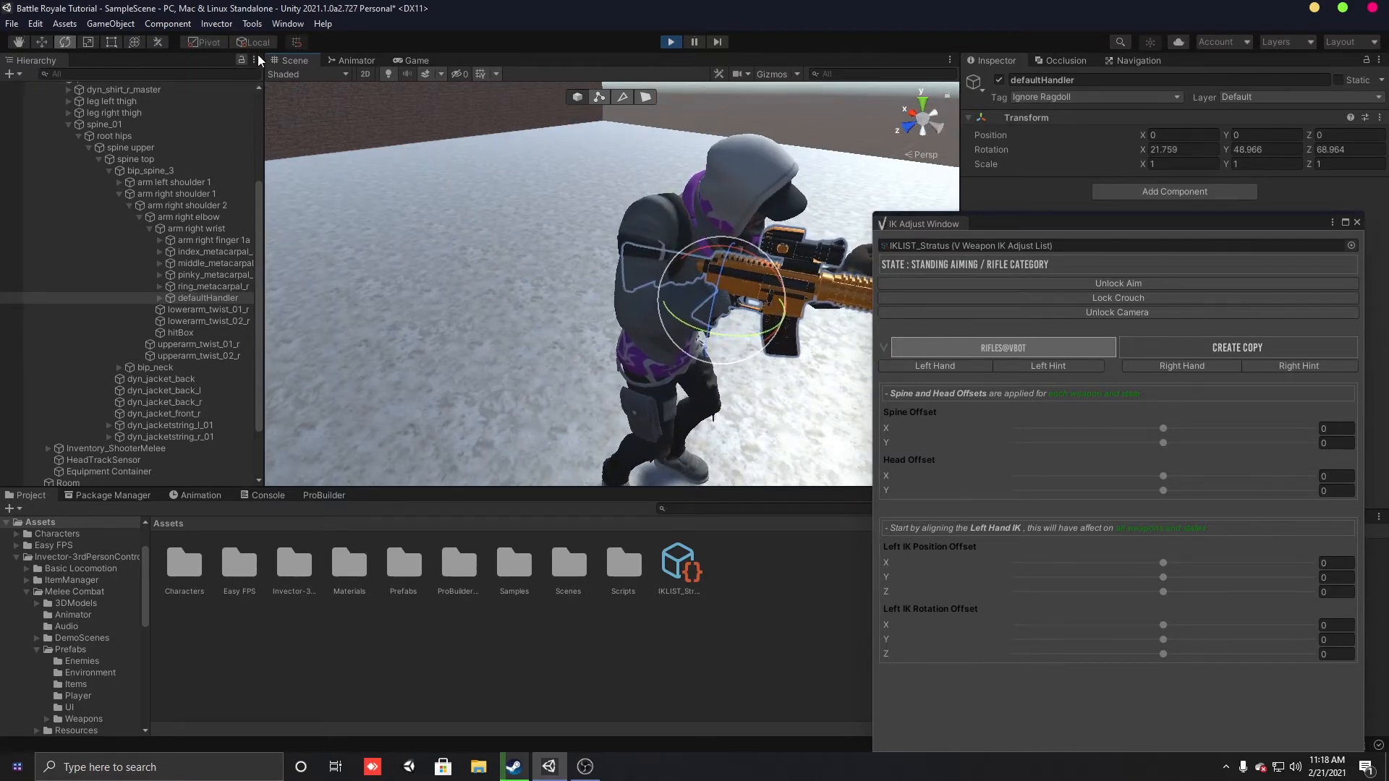
# Step: Rotate defaultHandler to about X 28.8, Y 102.2, Z 75.4 to align the rifle's grip with the hand
pyautogui.moveTo(405, 338); pyautogui.dragTo(583, 383, button='right')
pyautogui.moveTo(678, 291); pyautogui.dragTo(603, 350)
pyautogui.press('w')
pyautogui.moveTo(603, 350); pyautogui.dragTo(379, 246, button='right')
pyautogui.press('w')
pyautogui.press('s')
pyautogui.press('w')
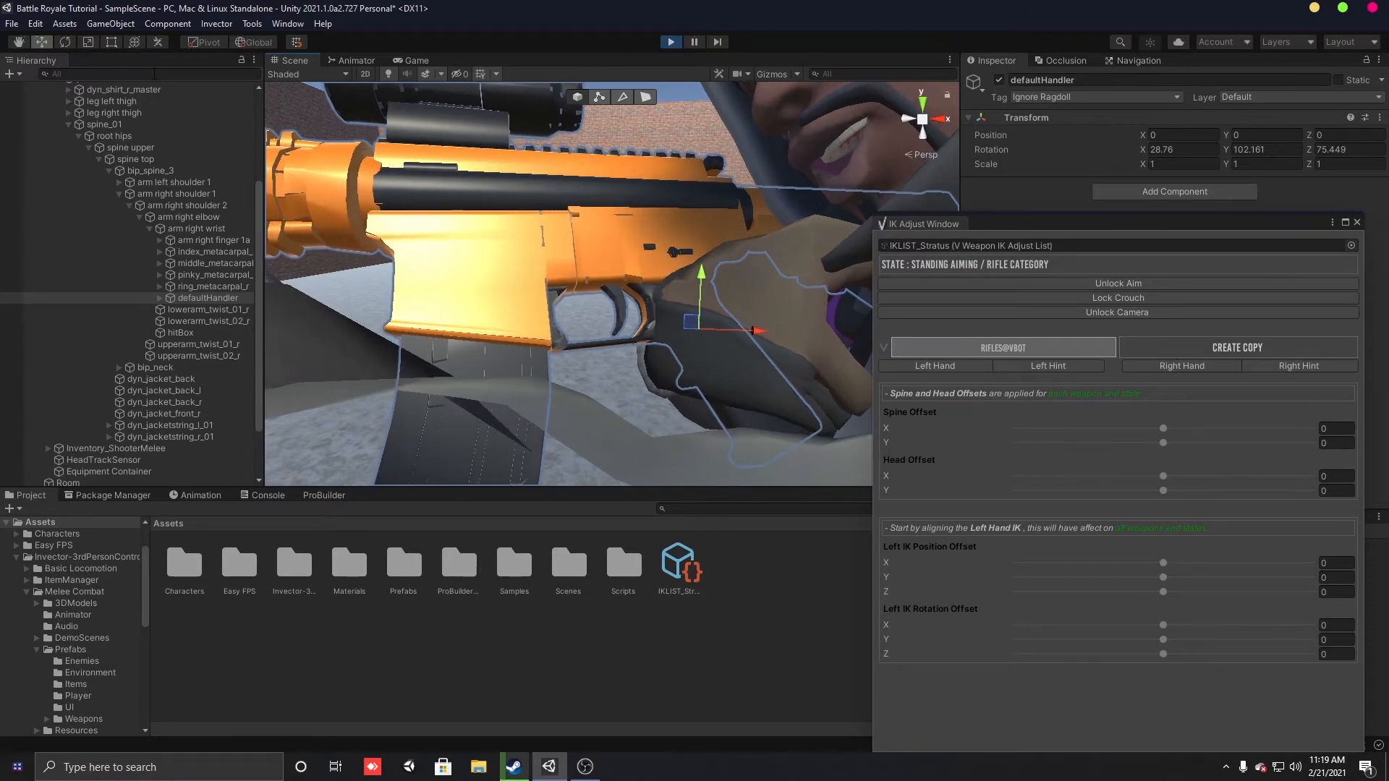
# Step: Readjust defaultHandler's rotation to about X 24.4, Y -93.0, Z -53.0 to level the rifle in the right hand
pyautogui.press('e')
pyautogui.moveTo(688, 278); pyautogui.dragTo(748, 271)
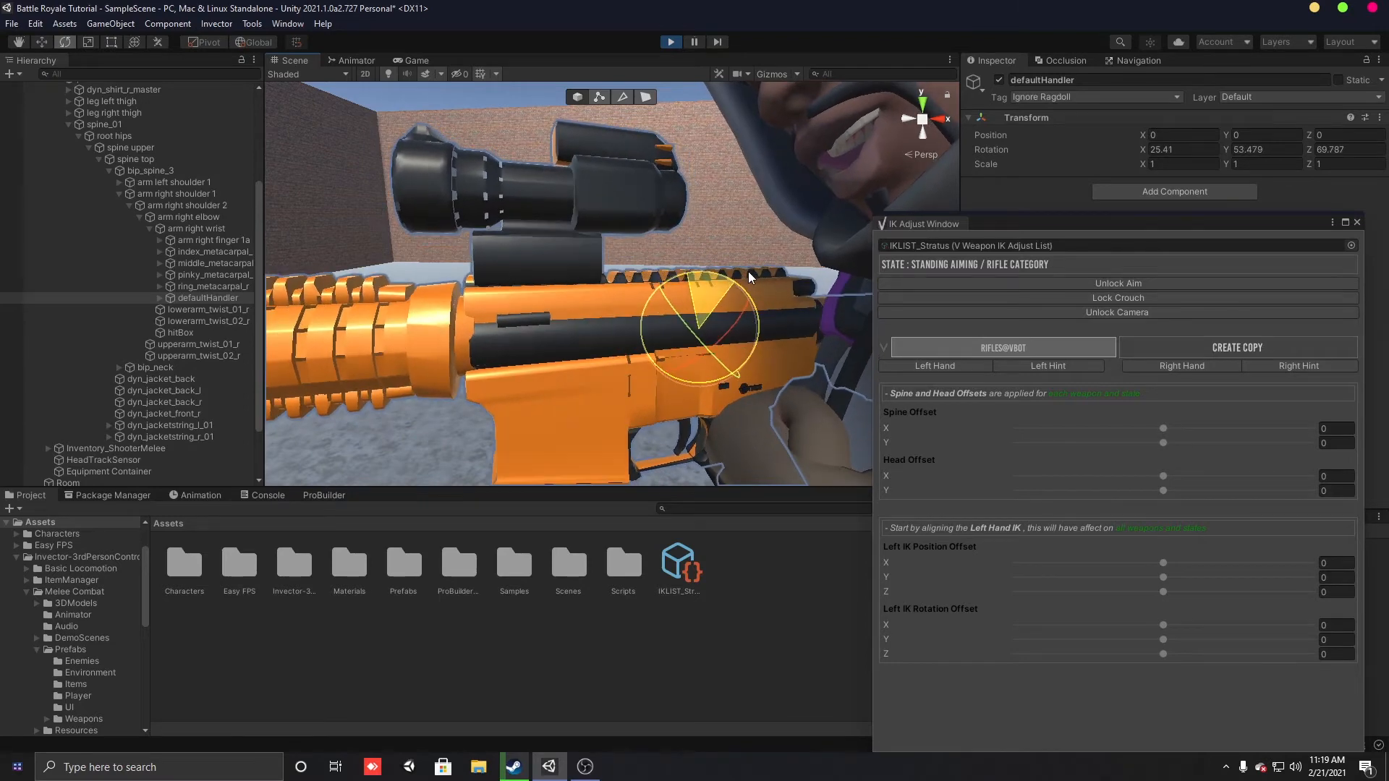
pyautogui.press('w')
pyautogui.moveTo(798, 442); pyautogui.dragTo(747, 438)
pyautogui.hotkey('ctrl', 'z')
pyautogui.moveTo(793, 475); pyautogui.dragTo(867, 421)
pyautogui.press('a')
pyautogui.moveTo(732, 384); pyautogui.dragTo(633, 310, button='right')
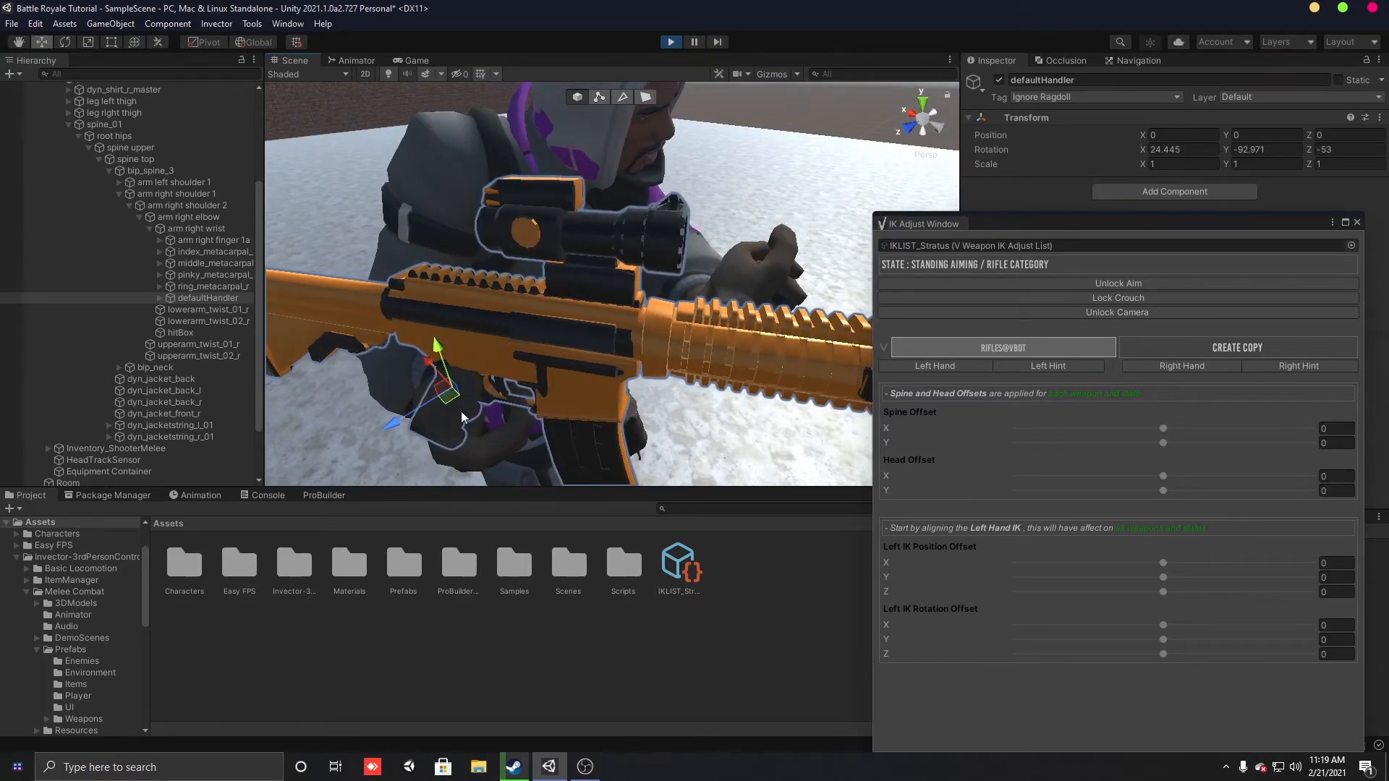
# Step: Move defaultHandler to about X 0.0138, Y -0.0338, Z 0.0282 to fit the rifle's grip into the right palm
pyautogui.moveTo(486, 434); pyautogui.dragTo(404, 443, button='right')
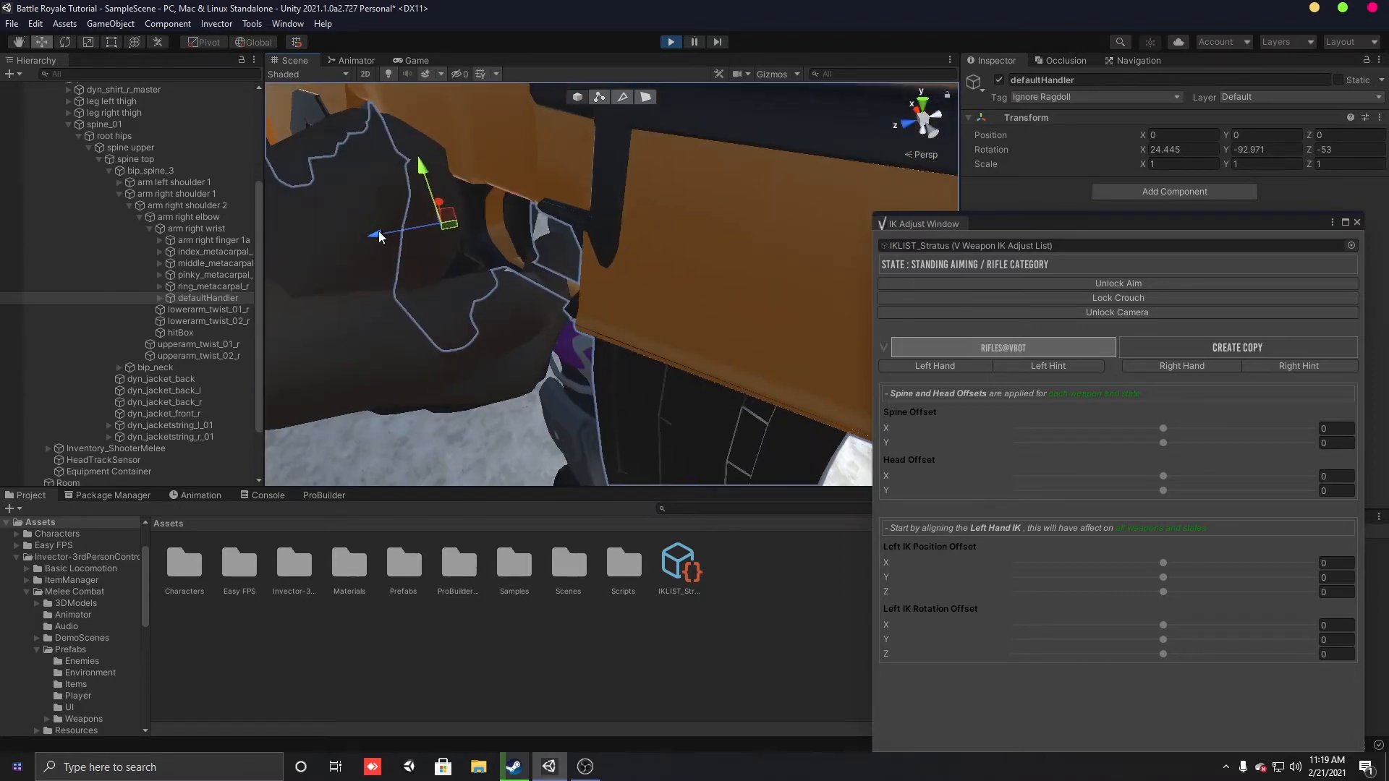
pyautogui.moveTo(379, 235); pyautogui.dragTo(346, 264)
pyautogui.hotkey('ctrl', 'z')
pyautogui.click(246, 42)
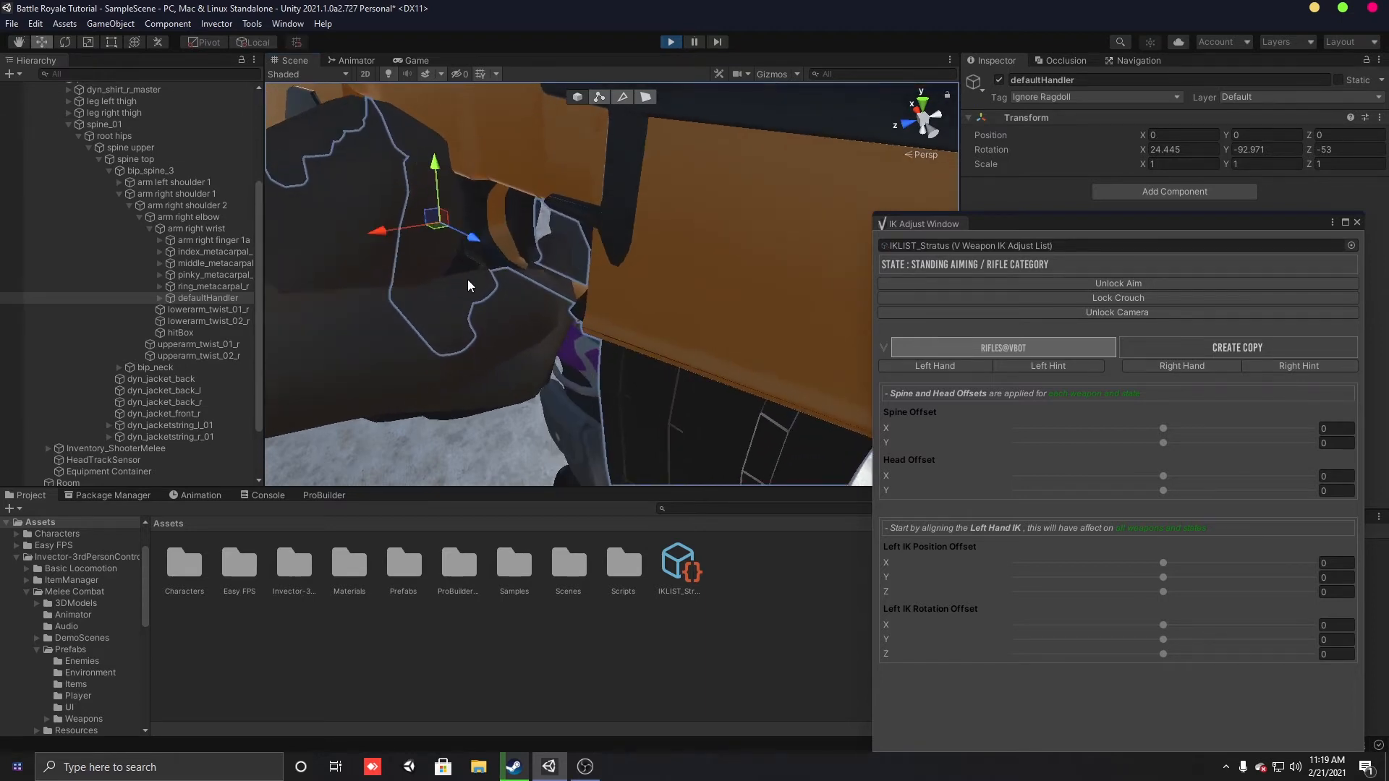
pyautogui.moveTo(367, 261); pyautogui.dragTo(298, 296)
pyautogui.moveTo(396, 291)
pyautogui.mouseDown(button='right')
pyautogui.moveTo(645, 335)
pyautogui.moveTo(437, 301)
pyautogui.moveTo(438, 211)
pyautogui.moveTo(434, 348)
pyautogui.moveTo(372, 338)
pyautogui.moveTo(259, 285)
pyautogui.moveTo(240, 304)
pyautogui.moveTo(241, 284)
pyautogui.moveTo(194, 281)
pyautogui.moveTo(409, 304)
pyautogui.mouseUp(button='right')
pyautogui.moveTo(603, 307); pyautogui.dragTo(566, 310, button='right')
pyautogui.press('w')
pyautogui.scroll(-3, 561, 370)
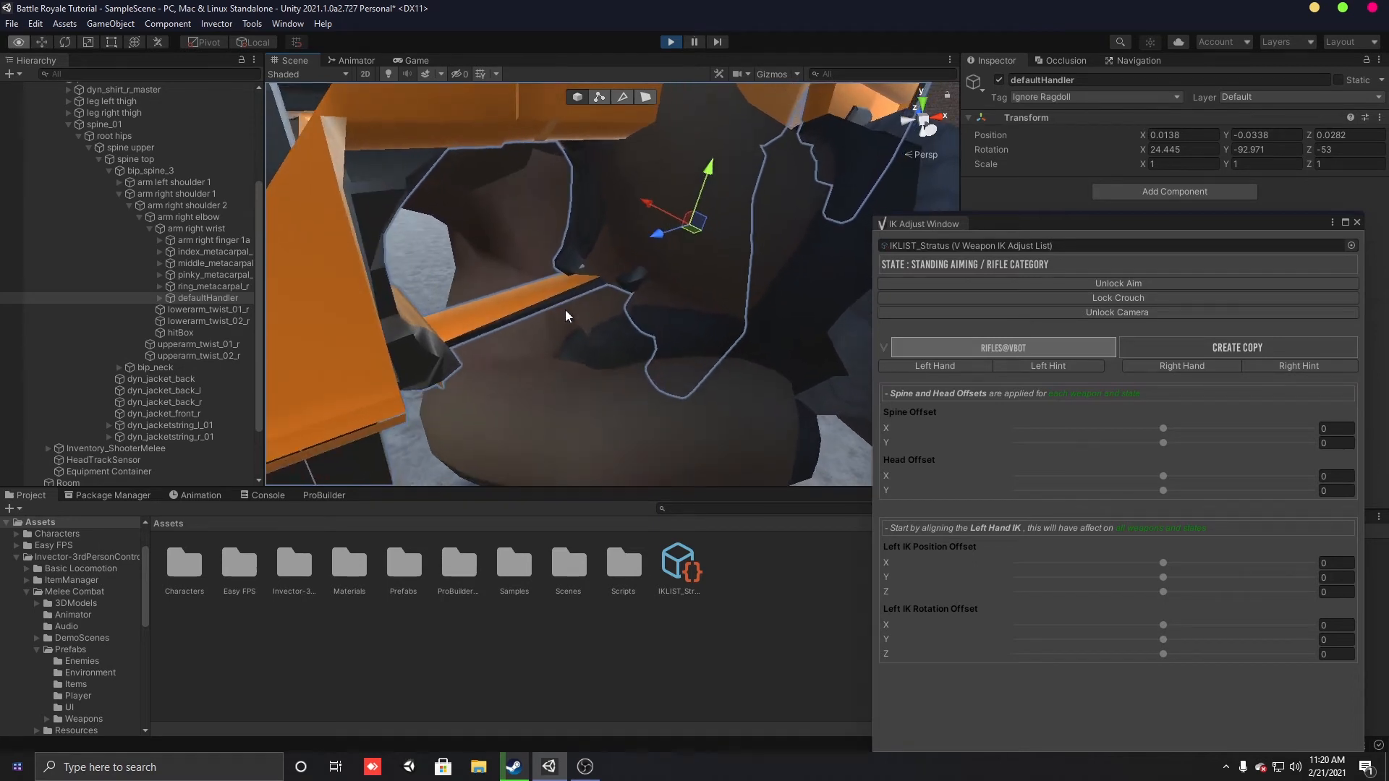
# Step: Examine up close how the right hand sits against the rifle's grip
pyautogui.scroll(-6, 566, 310)
pyautogui.moveTo(566, 310); pyautogui.dragTo(426, 336, button='right')
pyautogui.scroll(2, 566, 313)
pyautogui.press('w')
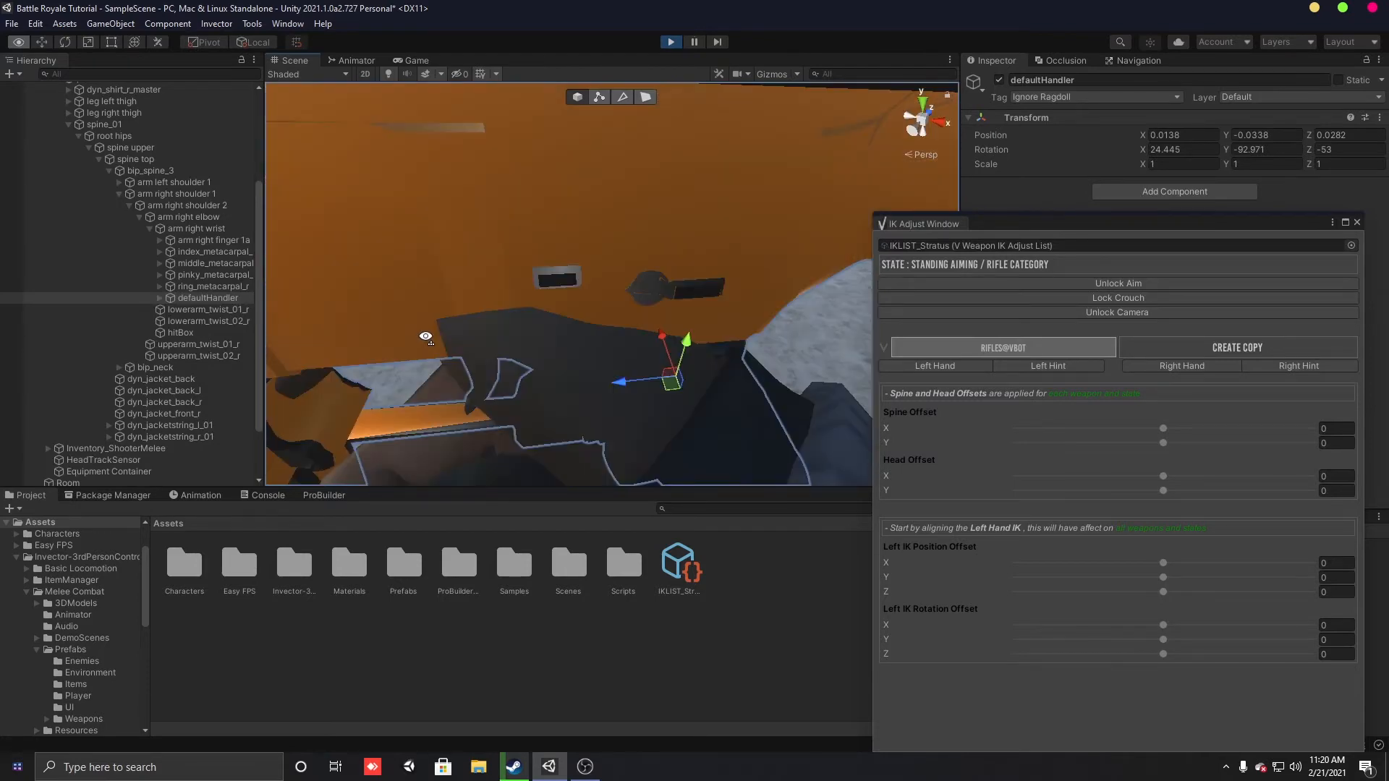
pyautogui.click(744, 74)
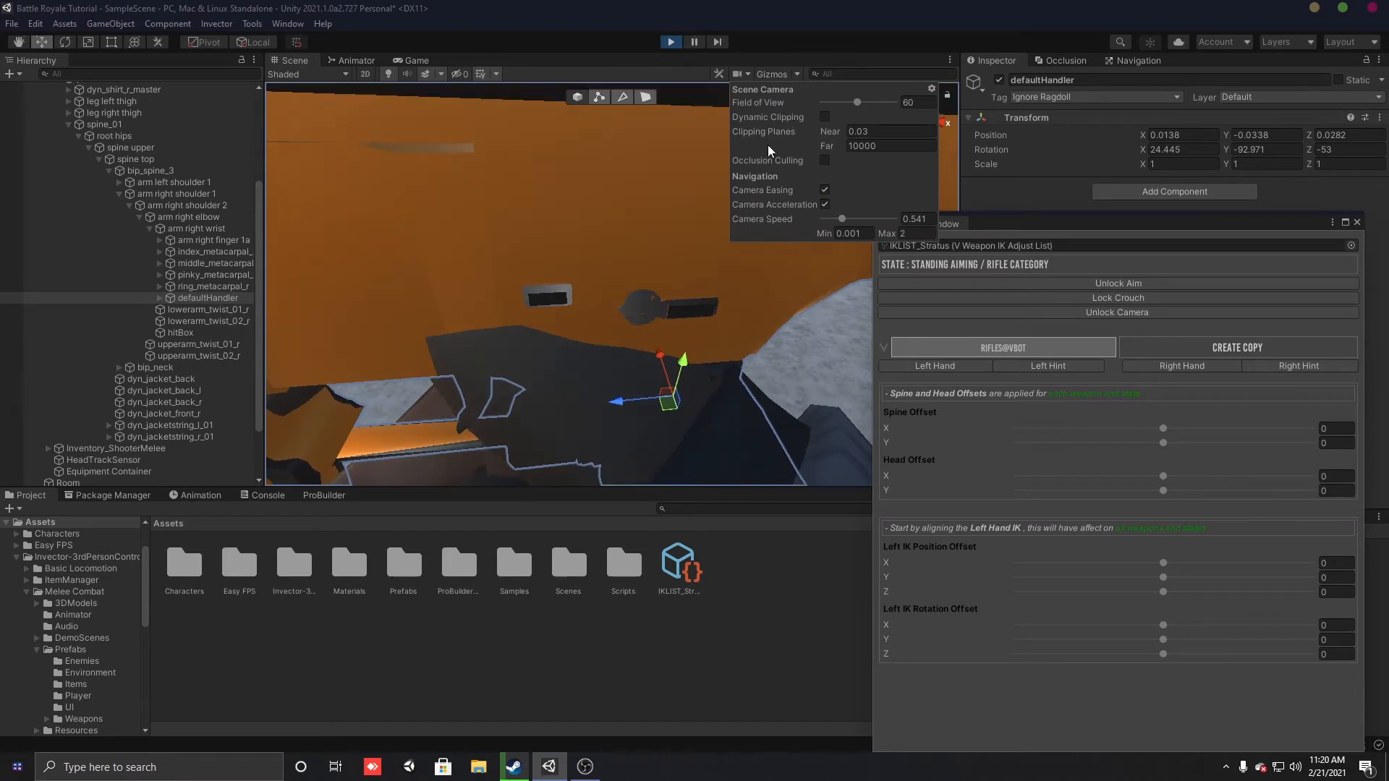
pyautogui.moveTo(684, 265); pyautogui.dragTo(664, 259, button='right')
pyautogui.press('s')
pyautogui.press('w')
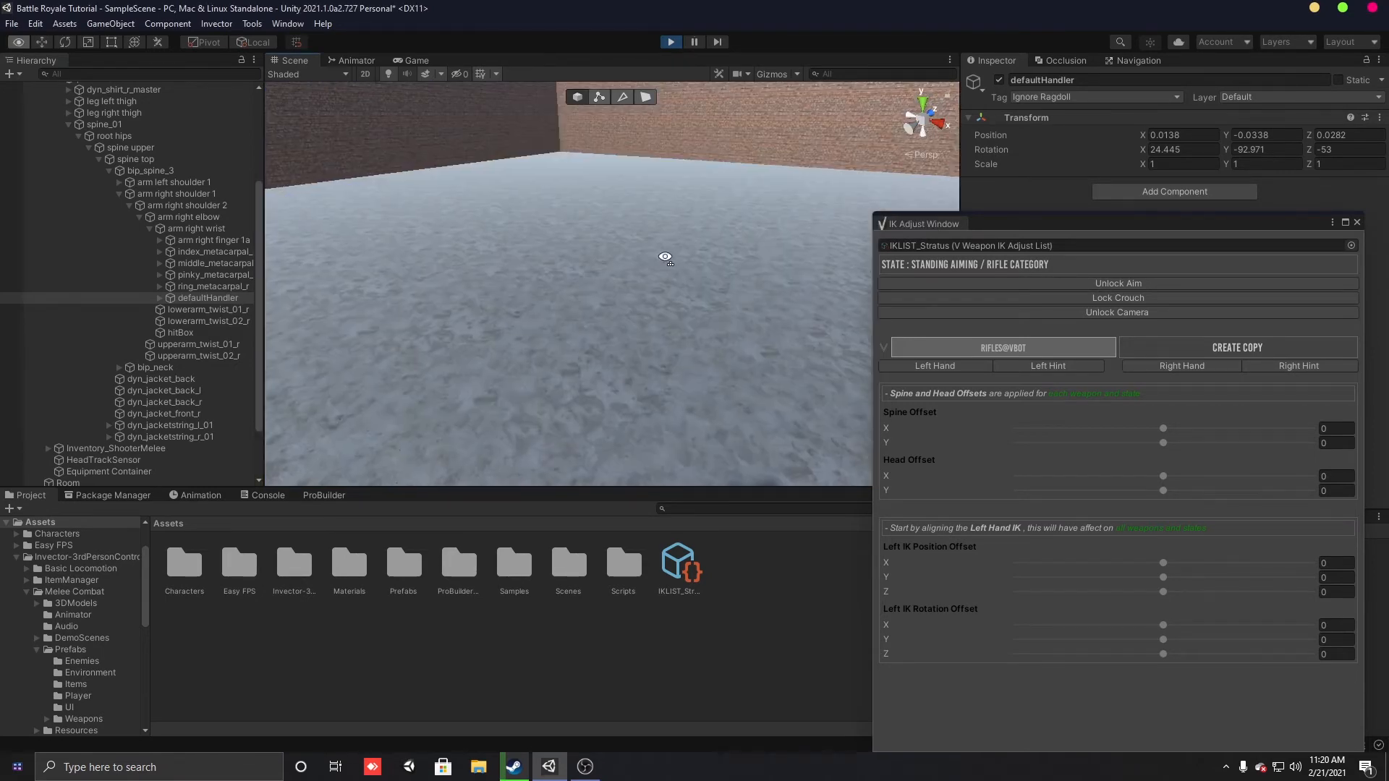
pyautogui.scroll(-3, 665, 259)
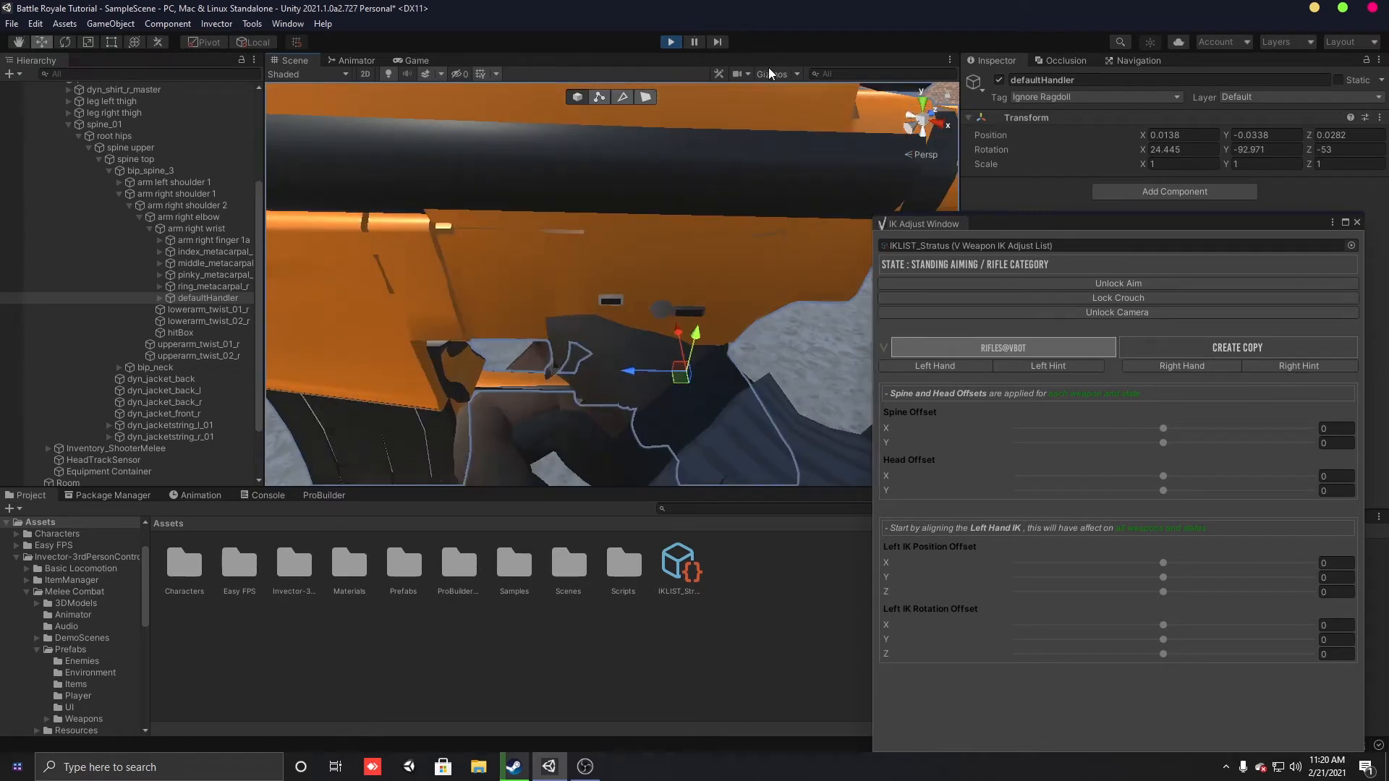
# Step: Lower the scene camera's speed for finer close-up navigation
pyautogui.click(739, 73)
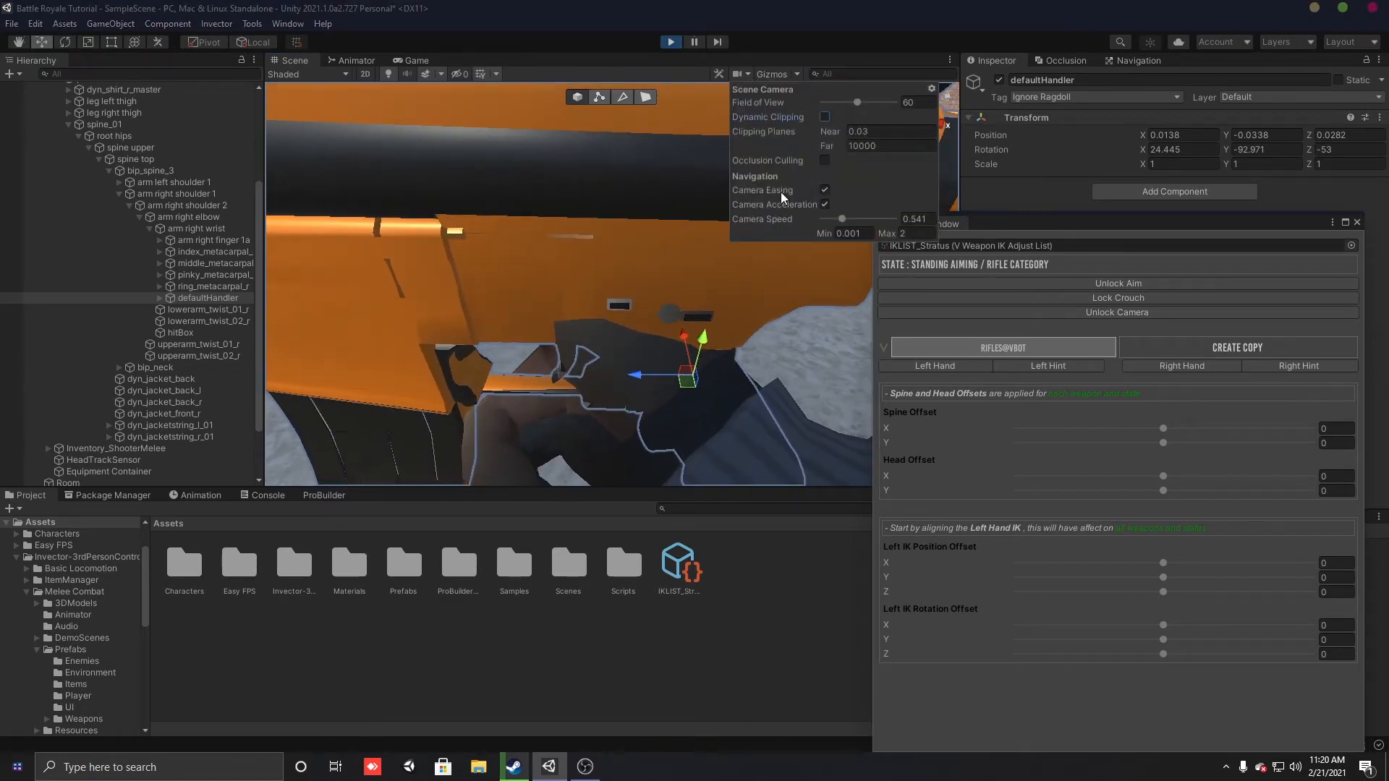
pyautogui.moveTo(732, 211); pyautogui.dragTo(722, 105, button='right')
pyautogui.click(746, 75)
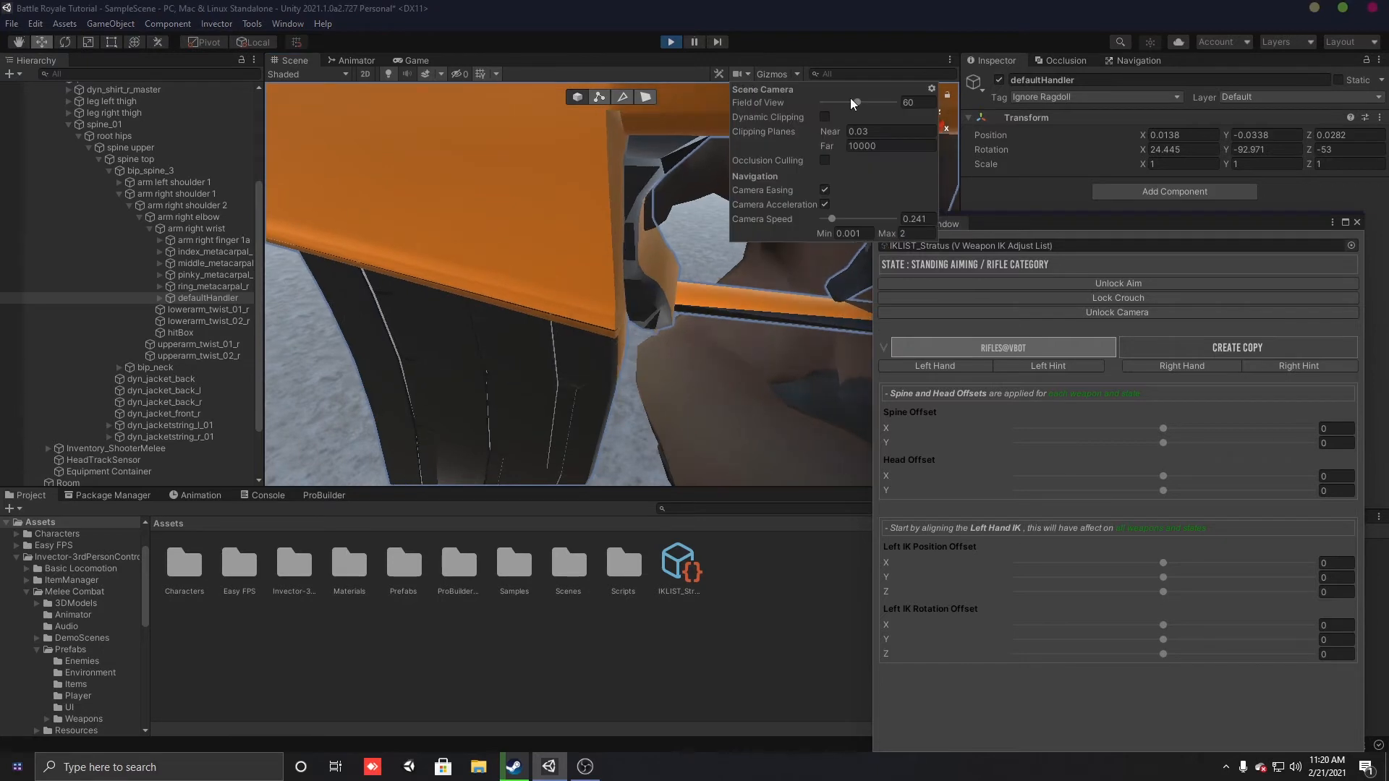
pyautogui.moveTo(832, 218)
pyautogui.mouseDown()
pyautogui.moveTo(816, 220)
pyautogui.moveTo(827, 218)
pyautogui.mouseUp()
pyautogui.click(835, 56)
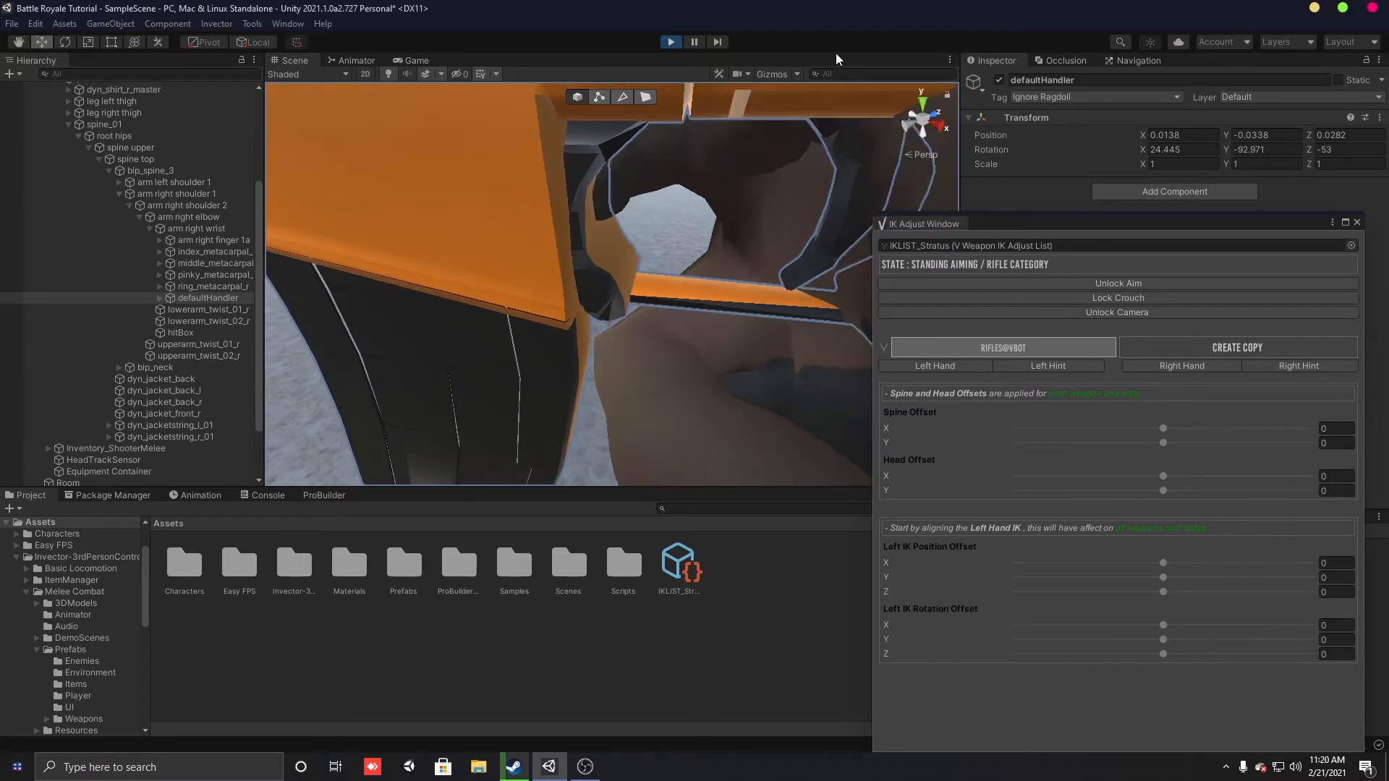
# Step: Pause play mode and move defaultHandler to about X -0.0293, Y -0.064, Z 0.0333 to bring the grip into the right hand
pyautogui.moveTo(593, 279); pyautogui.dragTo(760, 250, button='right')
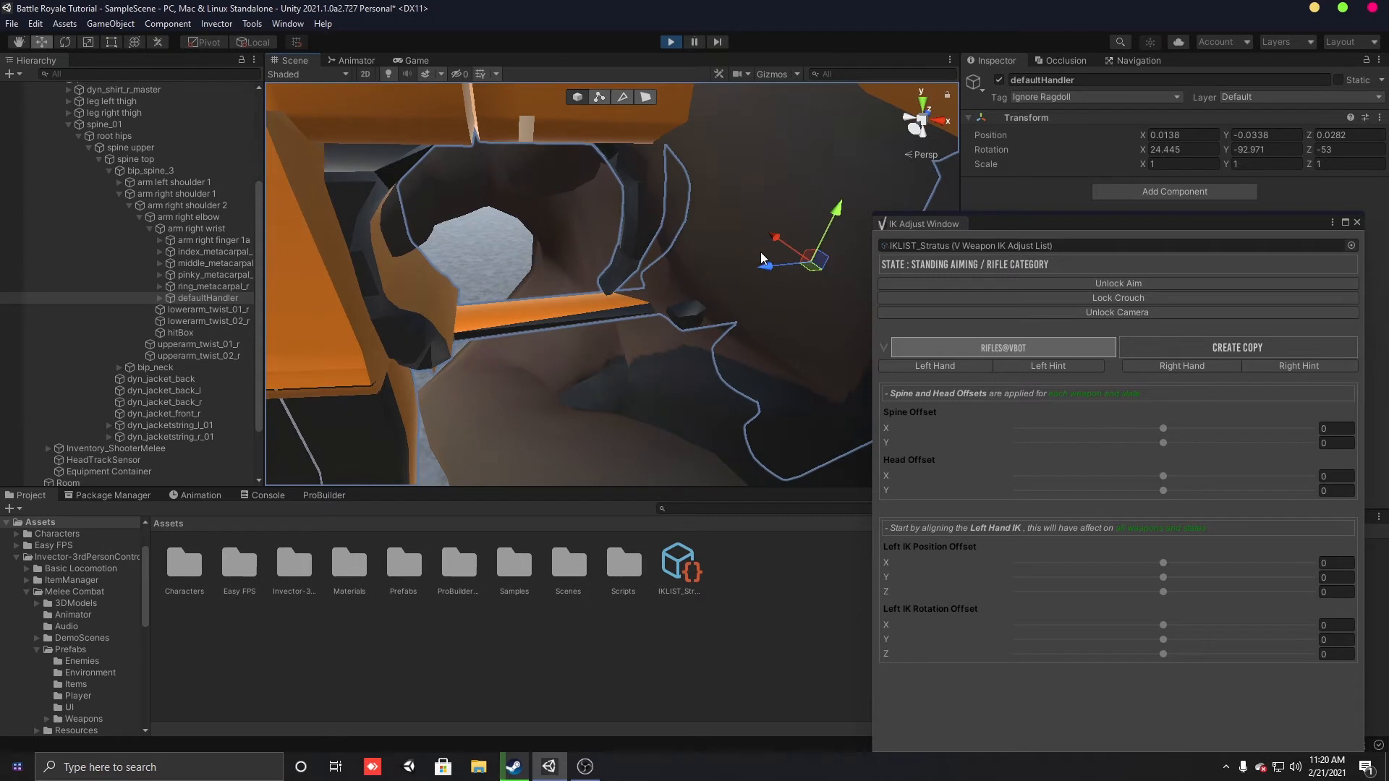
pyautogui.moveTo(776, 262); pyautogui.dragTo(743, 263)
pyautogui.click(742, 262)
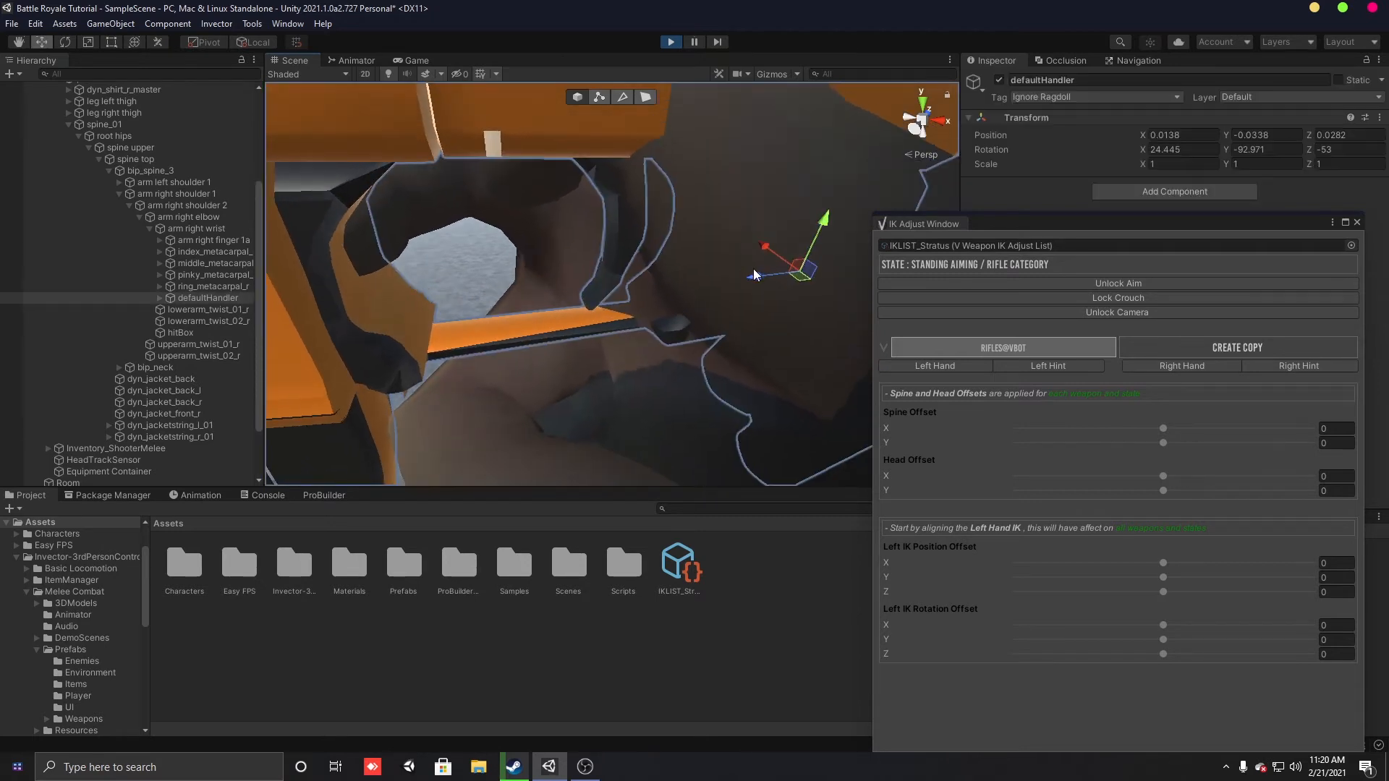
pyautogui.moveTo(746, 279); pyautogui.dragTo(672, 262)
pyautogui.moveTo(672, 262); pyautogui.dragTo(661, 212, button='right')
pyautogui.click(698, 44)
pyautogui.moveTo(457, 225); pyautogui.dragTo(539, 287, button='right')
pyautogui.moveTo(549, 281); pyautogui.dragTo(489, 291)
pyautogui.moveTo(446, 291); pyautogui.dragTo(1039, 247, button='right')
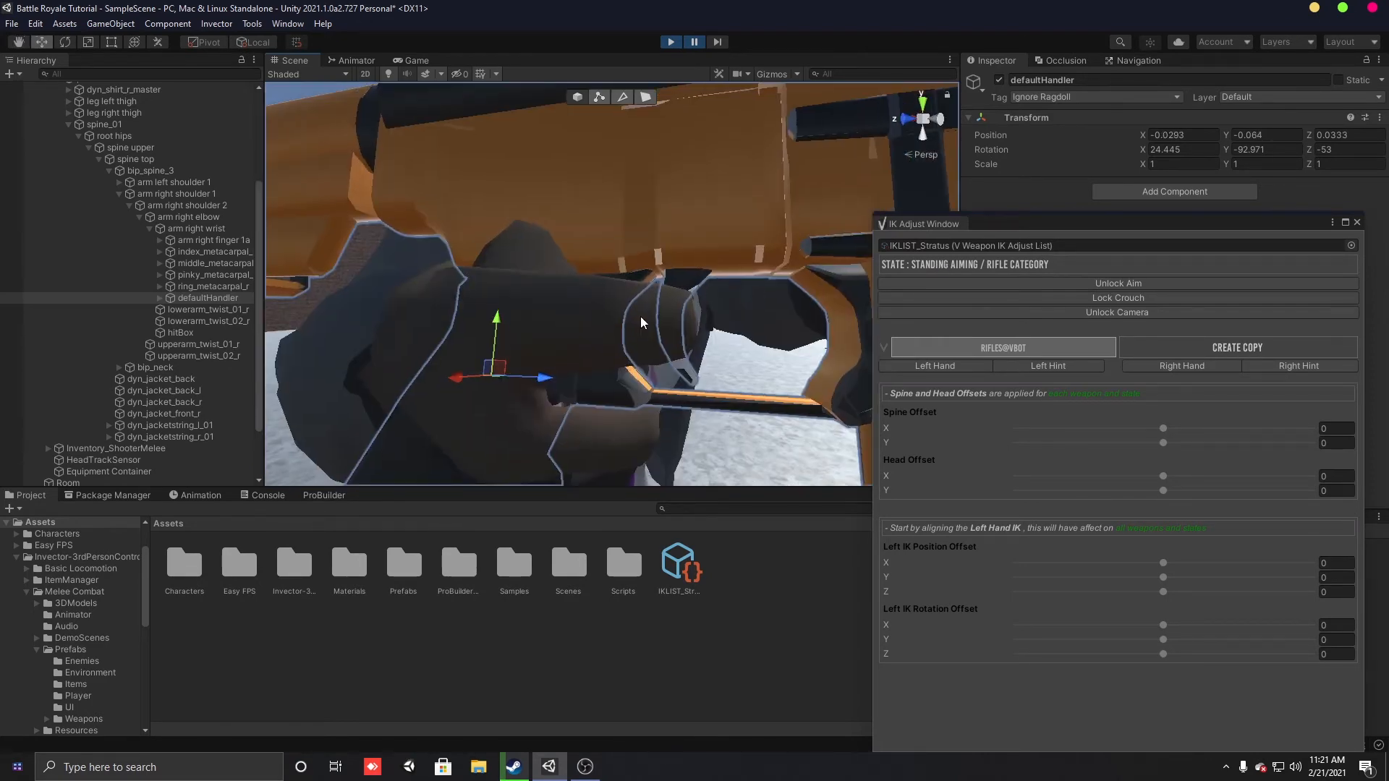
# Step: Rotate defaultHandler to correct the rifle's angle in the right hand
pyautogui.press('e')
pyautogui.scroll(-5, 629, 340)
pyautogui.moveTo(596, 340); pyautogui.dragTo(624, 338)
pyautogui.moveTo(623, 339); pyautogui.dragTo(578, 289, button='right')
pyautogui.click(692, 43)
pyautogui.moveTo(576, 302); pyautogui.dragTo(566, 298)
pyautogui.moveTo(484, 199); pyautogui.dragTo(674, 273, button='right')
# Step: Check the hold in the Game view, focus the scene on defaultHandler and refine its rotation
pyautogui.click(415, 61)
pyautogui.click(694, 43)
pyautogui.click(295, 61)
pyautogui.press('f')
pyautogui.moveTo(578, 303); pyautogui.dragTo(615, 298, button='right')
pyautogui.moveTo(615, 298); pyautogui.dragTo(602, 322)
pyautogui.press('w')
pyautogui.moveTo(602, 322); pyautogui.dragTo(652, 325, button='right')
pyautogui.press('e')
pyautogui.moveTo(627, 312); pyautogui.dragTo(640, 268)
pyautogui.hotkey('ctrl', 'z')
# Step: Resume play mode and rotate defaultHandler to about X 78.5, Y -66.6, Z -37.1
pyautogui.moveTo(636, 220); pyautogui.dragTo(578, 224, button='right')
pyautogui.click(695, 42)
pyautogui.click(276, 60)
pyautogui.moveTo(448, 225); pyautogui.dragTo(571, 224, button='right')
pyautogui.press('e')
pyautogui.moveTo(612, 297); pyautogui.dragTo(603, 310)
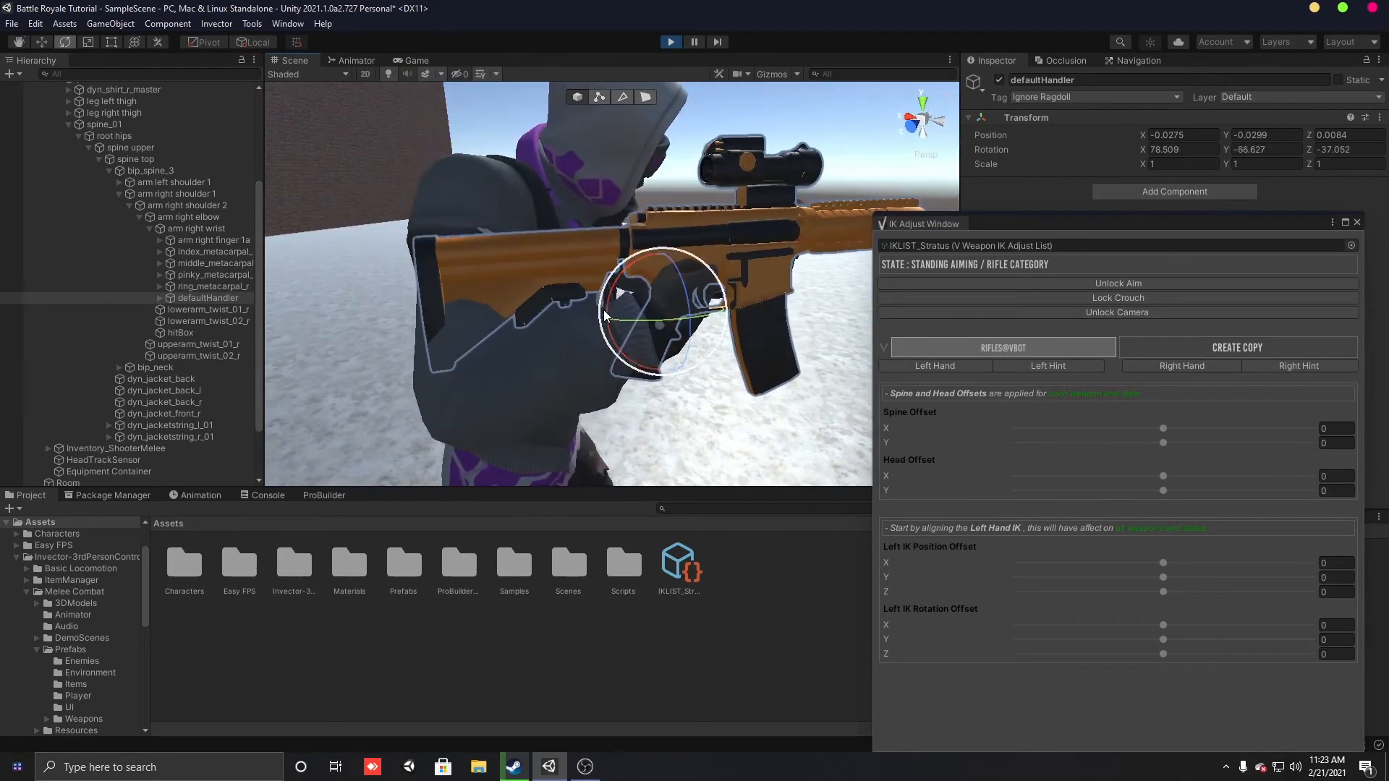
# Step: Rotate defaultHandler further and shift it so the rifle's grip sits in the right palm
pyautogui.moveTo(604, 315); pyautogui.dragTo(612, 298, button='right')
pyautogui.moveTo(612, 318); pyautogui.dragTo(722, 270)
pyautogui.press('w')
pyautogui.click(645, 278)
pyautogui.hotkey('ctrl', 'z')
pyautogui.moveTo(773, 331); pyautogui.dragTo(717, 336)
pyautogui.moveTo(717, 336); pyautogui.dragTo(506, 284, button='right')
pyautogui.moveTo(476, 287); pyautogui.dragTo(566, 307)
pyautogui.moveTo(579, 304); pyautogui.dragTo(131, 522, button='right')
pyautogui.moveTo(623, 303); pyautogui.dragTo(521, 246, button='right')
# Step: Turn defaultHandler slightly and move it to about X -0.0503, Y -0.0354, Z 0.0077
pyautogui.click(696, 45)
pyautogui.click(293, 61)
pyautogui.press('e')
pyautogui.moveTo(588, 264); pyautogui.dragTo(593, 259)
pyautogui.press('w')
pyautogui.moveTo(593, 259); pyautogui.dragTo(547, 194, button='right')
pyautogui.moveTo(547, 194); pyautogui.dragTo(911, 319)
# Step: Rotate defaultHandler to about X 68.2, Y -43.7, Z -11.5 to align the aimed rifle
pyautogui.scroll(-6, 832, 318)
pyautogui.press('e')
pyautogui.moveTo(621, 319); pyautogui.dragTo(609, 330)
pyautogui.scroll(4, 615, 318)
pyautogui.press('w')
pyautogui.keyDown('alt'); pyautogui.moveTo(550, 290); pyautogui.dragTo(341, 319); pyautogui.keyUp('alt')
pyautogui.scroll(-1, 753, 290)
pyautogui.scroll(-5, 676, 310)
pyautogui.scroll(-3, 341, 319)
pyautogui.press('e')
pyautogui.moveTo(684, 305); pyautogui.dragTo(714, 293)
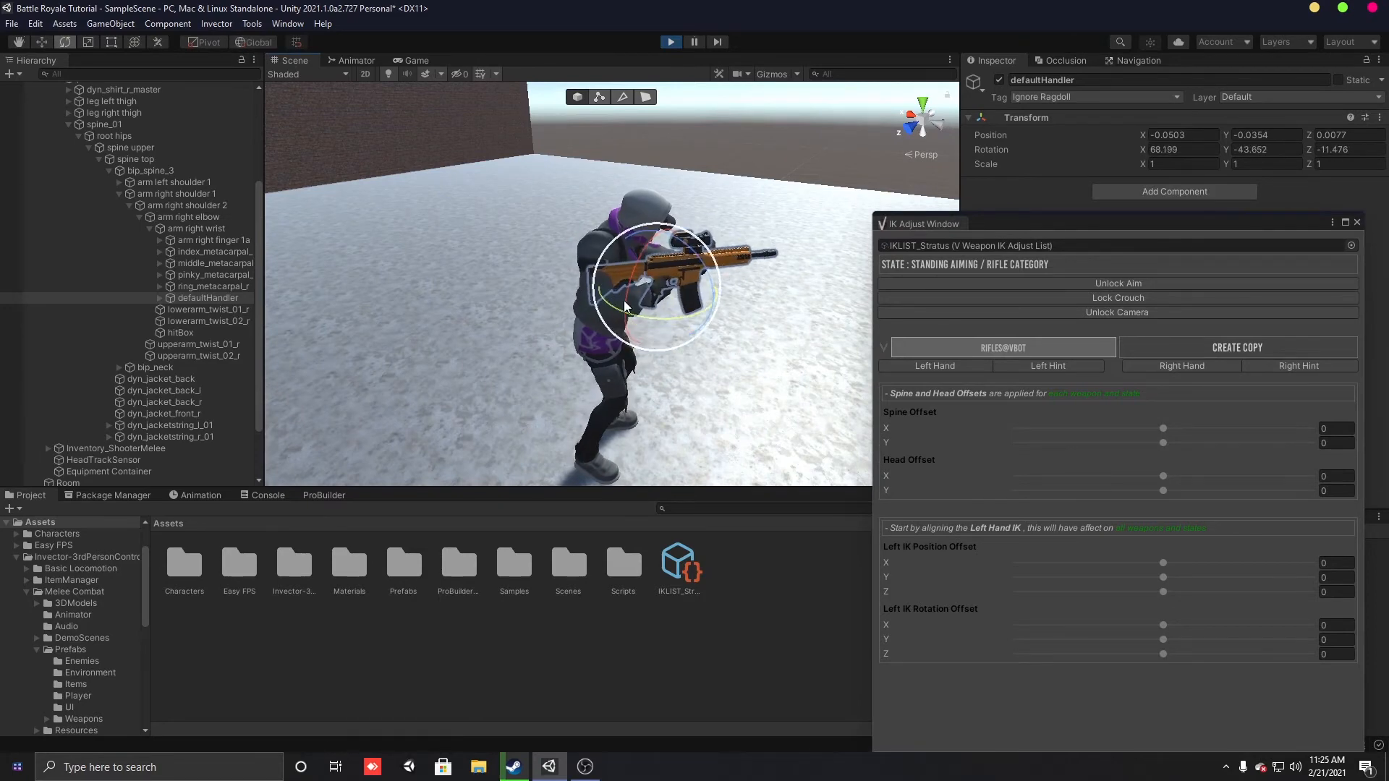
# Step: Adjust defaultHandler to about position X -0.0328, Y -0.0234, Z 0.0113 and rotation X 56.0, Y 12.8, Z 45.3
pyautogui.moveTo(587, 298); pyautogui.dragTo(612, 316)
pyautogui.scroll(5, 612, 315)
pyautogui.press('w')
pyautogui.keyDown('alt'); pyautogui.moveTo(573, 146); pyautogui.dragTo(771, 174); pyautogui.keyUp('alt')
pyautogui.press('x')
pyautogui.moveTo(763, 269); pyautogui.dragTo(1057, 167)
pyautogui.scroll(-5, 747, 262)
pyautogui.press('e')
pyautogui.scroll(5, 716, 220)
# Step: Check the aim in the Game view and copy defaultHandler's Transform component
pyautogui.click(416, 61)
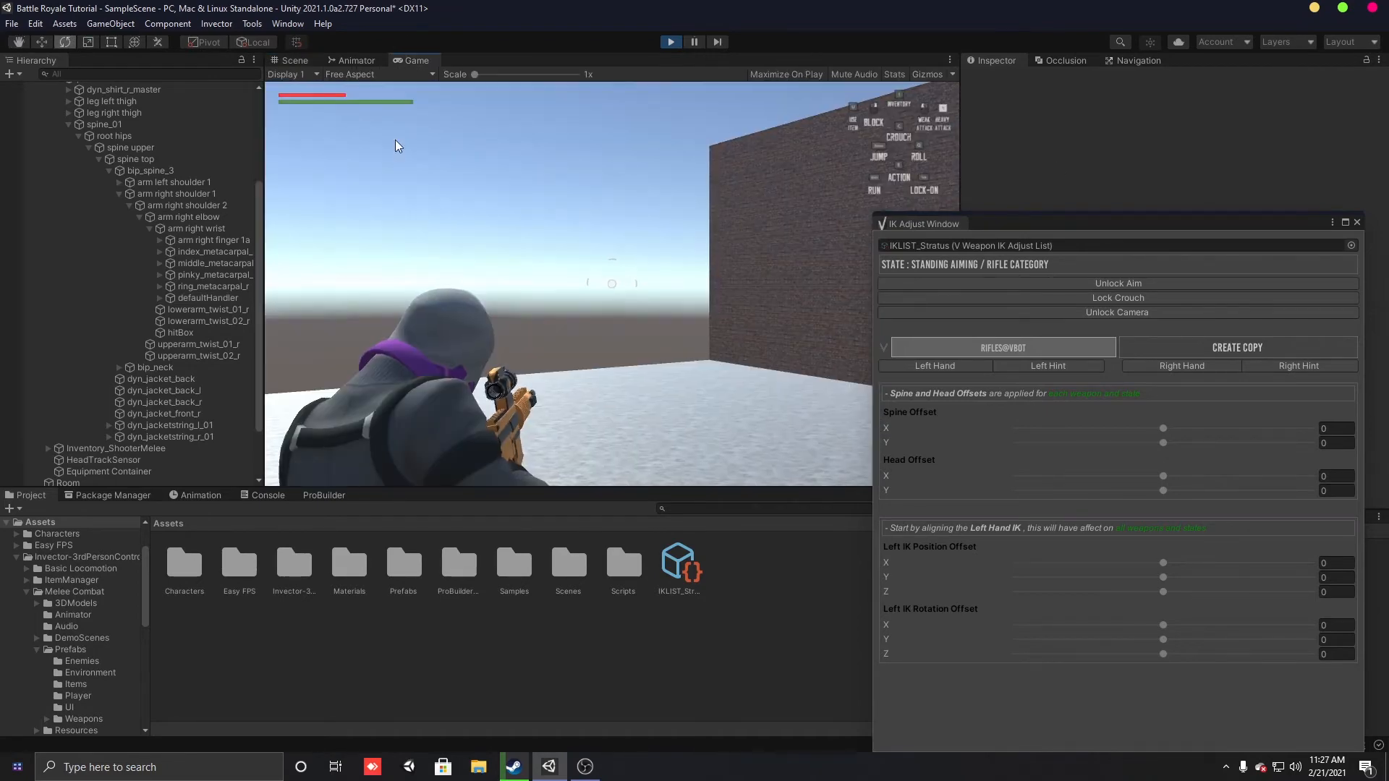
pyautogui.click(207, 298)
pyautogui.click(1246, 297)
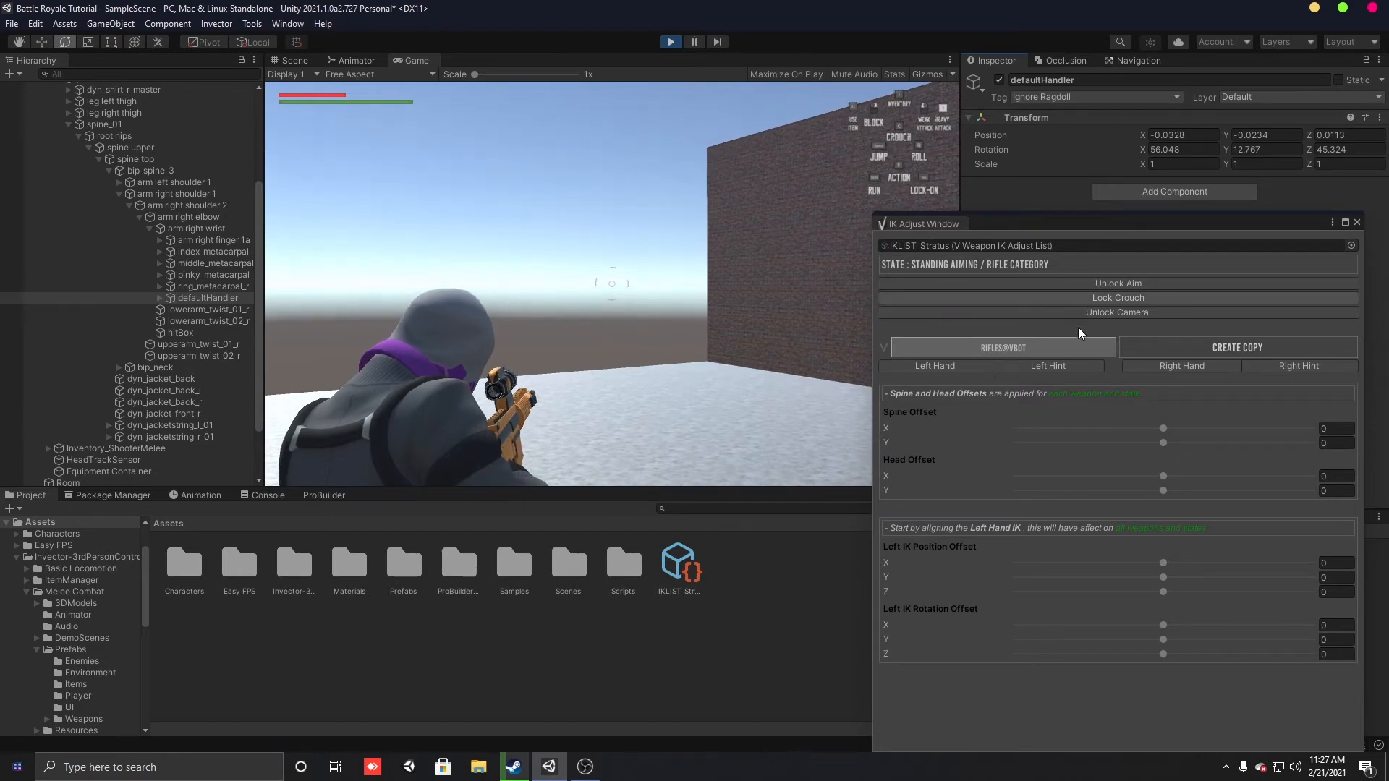
# Step: Select vShooterController_Stratus and examine the rifle-aiming pose from the front in the Scene view
pyautogui.click(293, 60)
pyautogui.press('s')
pyautogui.moveTo(697, 210); pyautogui.dragTo(1127, 248, button='right')
pyautogui.press('d')
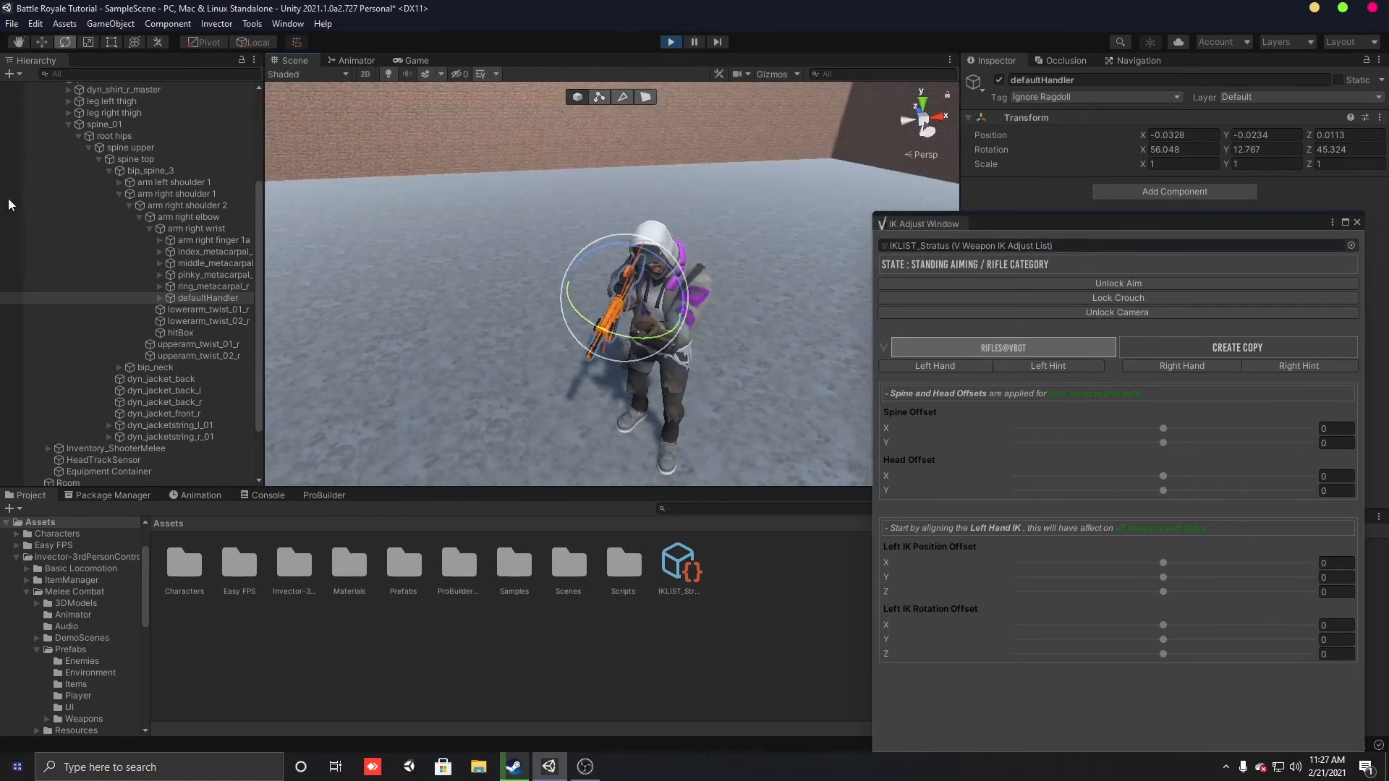
pyautogui.scroll(5, 87, 181)
pyautogui.click(109, 122)
pyautogui.press('w')
pyautogui.moveTo(690, 211); pyautogui.dragTo(578, 329, button='right')
pyautogui.press('s')
pyautogui.press('w')
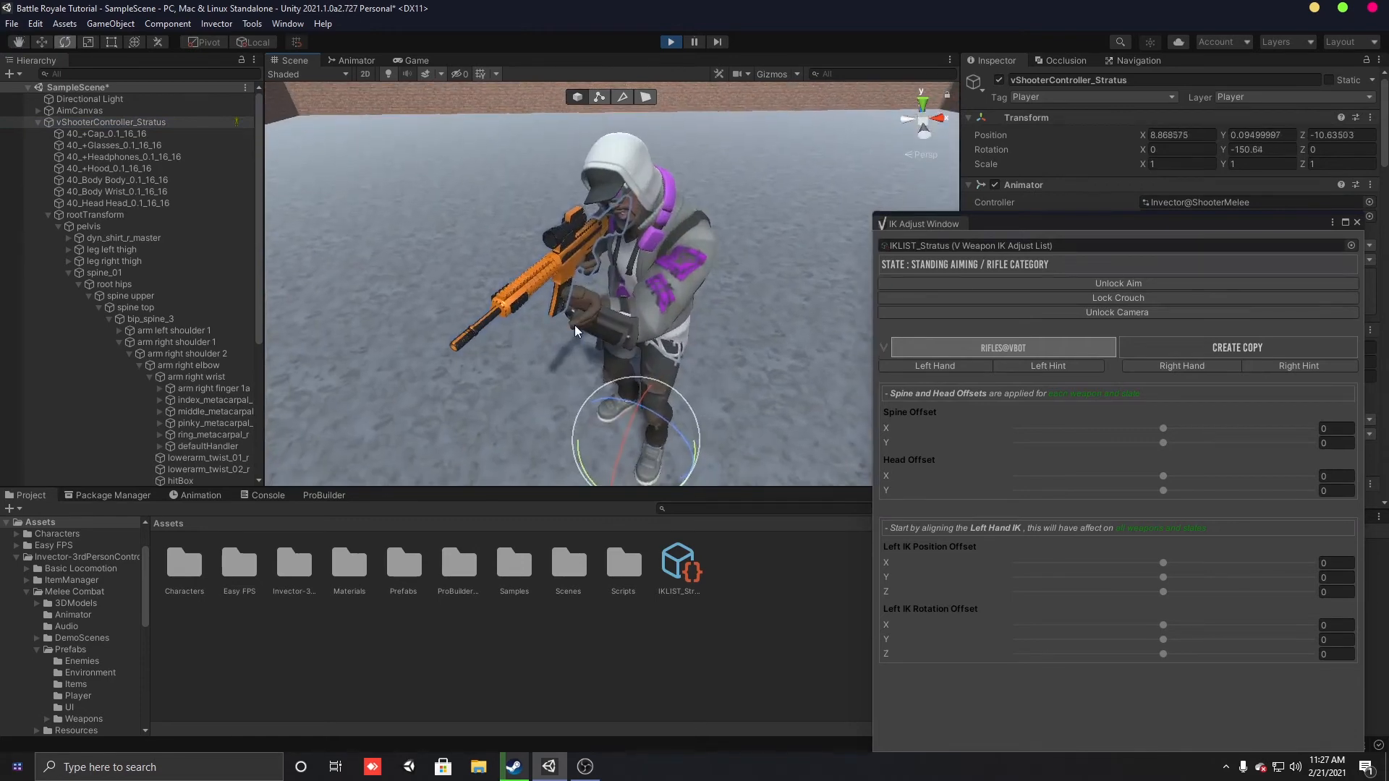
# Step: Unlock the aim and camera and inspect how the character holds the rifle in the relaxed standing pose
pyautogui.click(1126, 287)
pyautogui.click(1098, 316)
pyautogui.press('w')
pyautogui.moveTo(470, 235); pyautogui.dragTo(644, 236, button='right')
pyautogui.press('a')
pyautogui.press('a')
pyautogui.press('w')
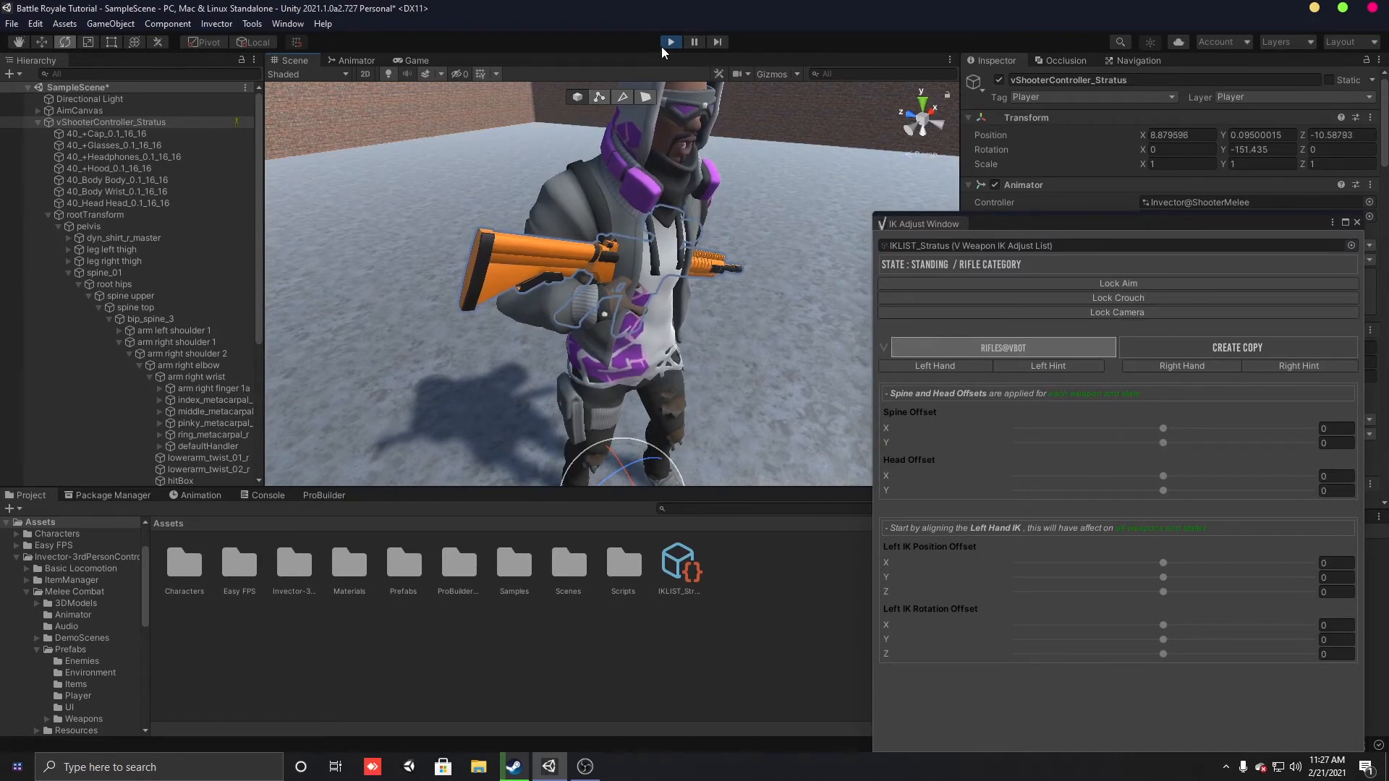
# Step: Pause play mode, reselect the right wrist's defaultHandler and shift it toward the hand in the standing pose
pyautogui.click(41, 48)
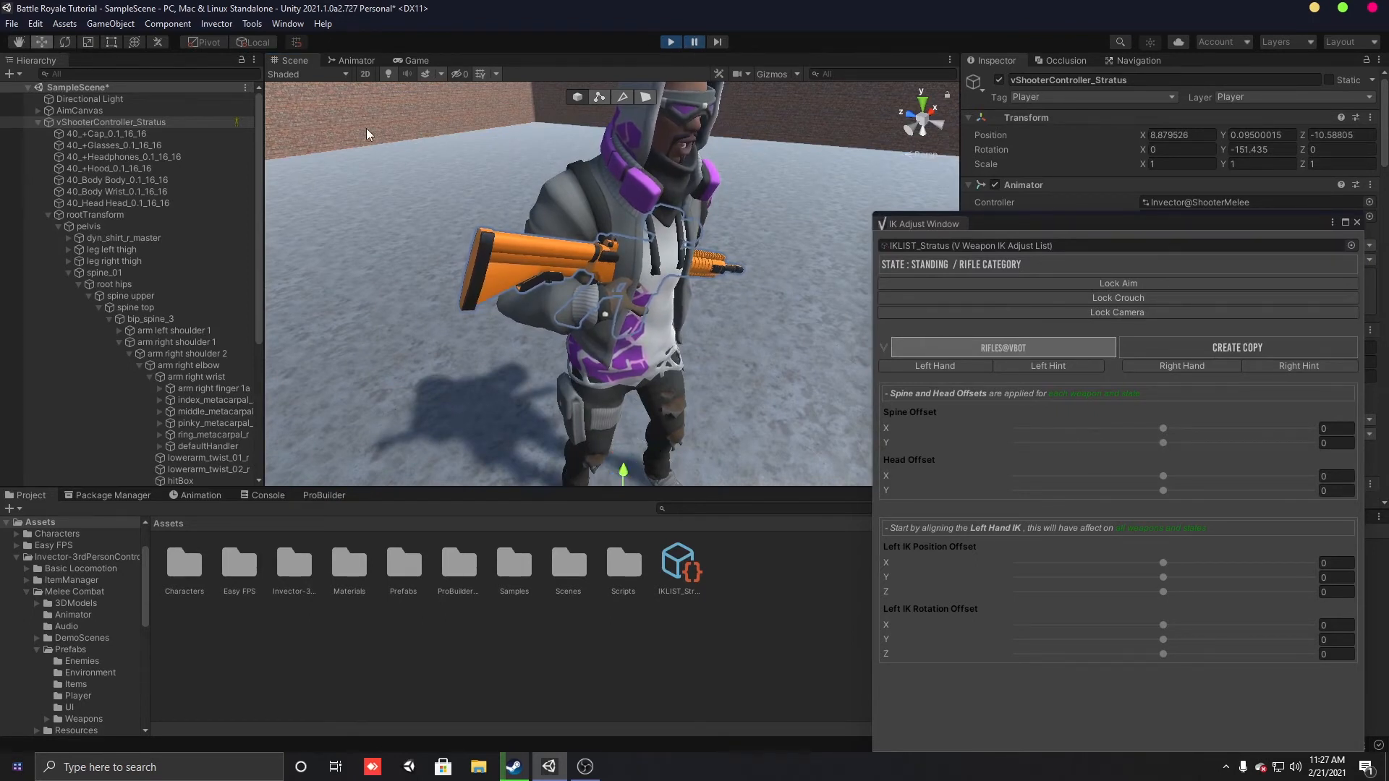
pyautogui.moveTo(557, 359); pyautogui.dragTo(651, 304, button='right')
pyautogui.scroll(-5, 208, 289)
pyautogui.click(208, 229)
pyautogui.scroll(5, 579, 385)
pyautogui.keyDown('alt'); pyautogui.moveTo(580, 385); pyautogui.dragTo(107, 416); pyautogui.keyUp('alt')
pyautogui.moveTo(623, 181); pyautogui.dragTo(565, 239)
pyautogui.scroll(2, 744, 280)
pyautogui.moveTo(668, 161); pyautogui.dragTo(1302, 387)
pyautogui.scroll(-1, 744, 279)
# Step: Move defaultHandler to about X 0.013, Y -0.064, Z 0.0583 and resume play mode
pyautogui.press('e')
pyautogui.press('w')
pyautogui.moveTo(595, 350); pyautogui.dragTo(674, 323)
pyautogui.moveTo(615, 362); pyautogui.dragTo(624, 380)
pyautogui.moveTo(638, 300); pyautogui.dragTo(694, 304)
pyautogui.scroll(-5, 626, 324)
pyautogui.click(694, 42)
pyautogui.click(294, 60)
pyautogui.press('e')
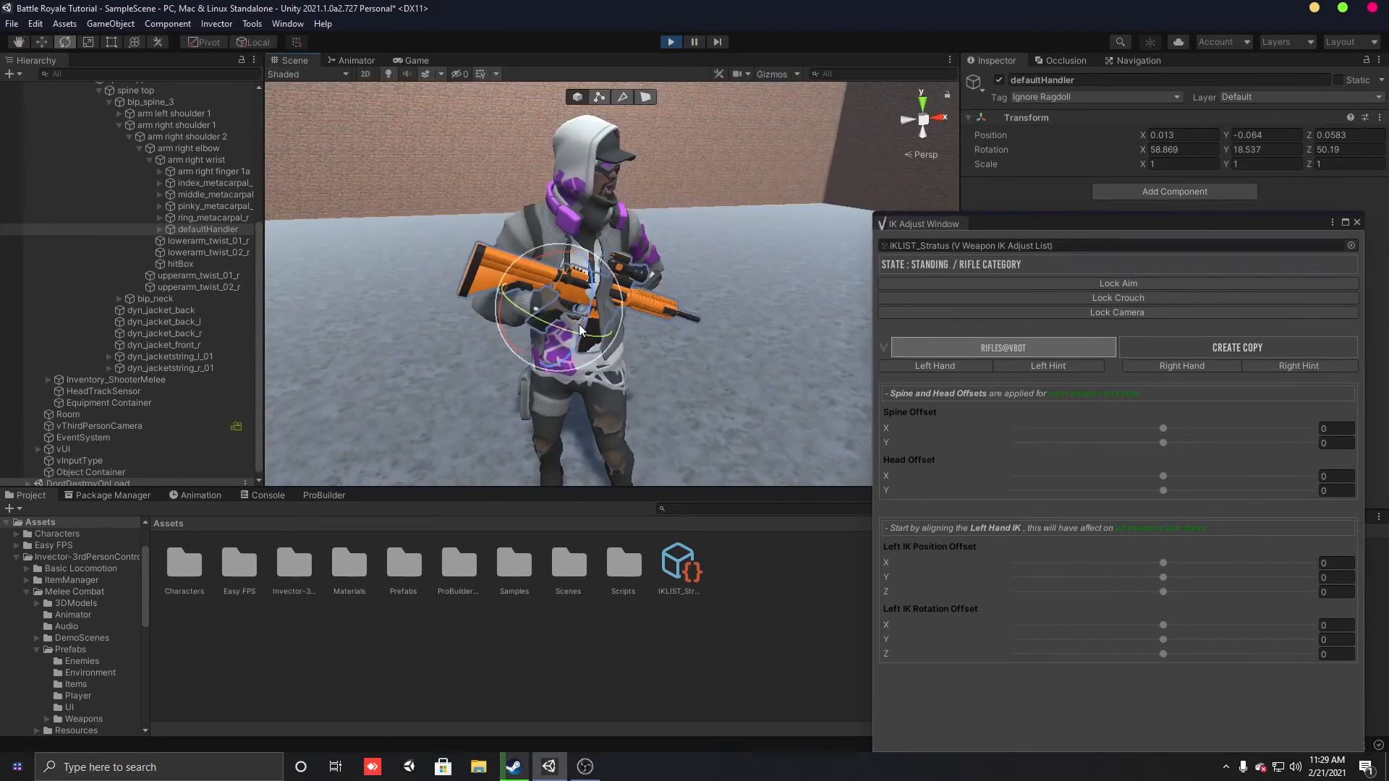
# Step: Rotate defaultHandler and nudge it to bring the lowered rifle's grip closer to the right palm
pyautogui.scroll(6, 497, 288)
pyautogui.moveTo(496, 288); pyautogui.dragTo(524, 258)
pyautogui.press('w')
pyautogui.keyDown('alt'); pyautogui.moveTo(524, 257); pyautogui.dragTo(1085, 282); pyautogui.keyUp('alt')
pyautogui.moveTo(836, 209); pyautogui.dragTo(854, 214)
pyautogui.moveTo(871, 161); pyautogui.dragTo(874, 177)
pyautogui.keyDown('alt'); pyautogui.moveTo(875, 188); pyautogui.dragTo(1201, 250); pyautogui.keyUp('alt')
# Step: Refine defaultHandler's rotation and reposition it against the right hand's fingers
pyautogui.press('e')
pyautogui.moveTo(572, 217); pyautogui.dragTo(587, 194)
pyautogui.press('w')
pyautogui.moveTo(551, 267); pyautogui.dragTo(540, 288)
pyautogui.moveTo(565, 205); pyautogui.dragTo(577, 190)
pyautogui.keyDown('alt'); pyautogui.moveTo(579, 238); pyautogui.dragTo(662, 279); pyautogui.keyUp('alt')
# Step: Adjust defaultHandler to about position X 0.0149, Y -0.0649, Z 0.0513 and rotation X 58.9, Y 51.4, Z 58.7
pyautogui.moveTo(641, 298); pyautogui.dragTo(624, 298)
pyautogui.press('e')
pyautogui.press('w')
pyautogui.moveTo(604, 377); pyautogui.dragTo(606, 372)
pyautogui.press('e')
pyautogui.moveTo(628, 372); pyautogui.dragTo(607, 378)
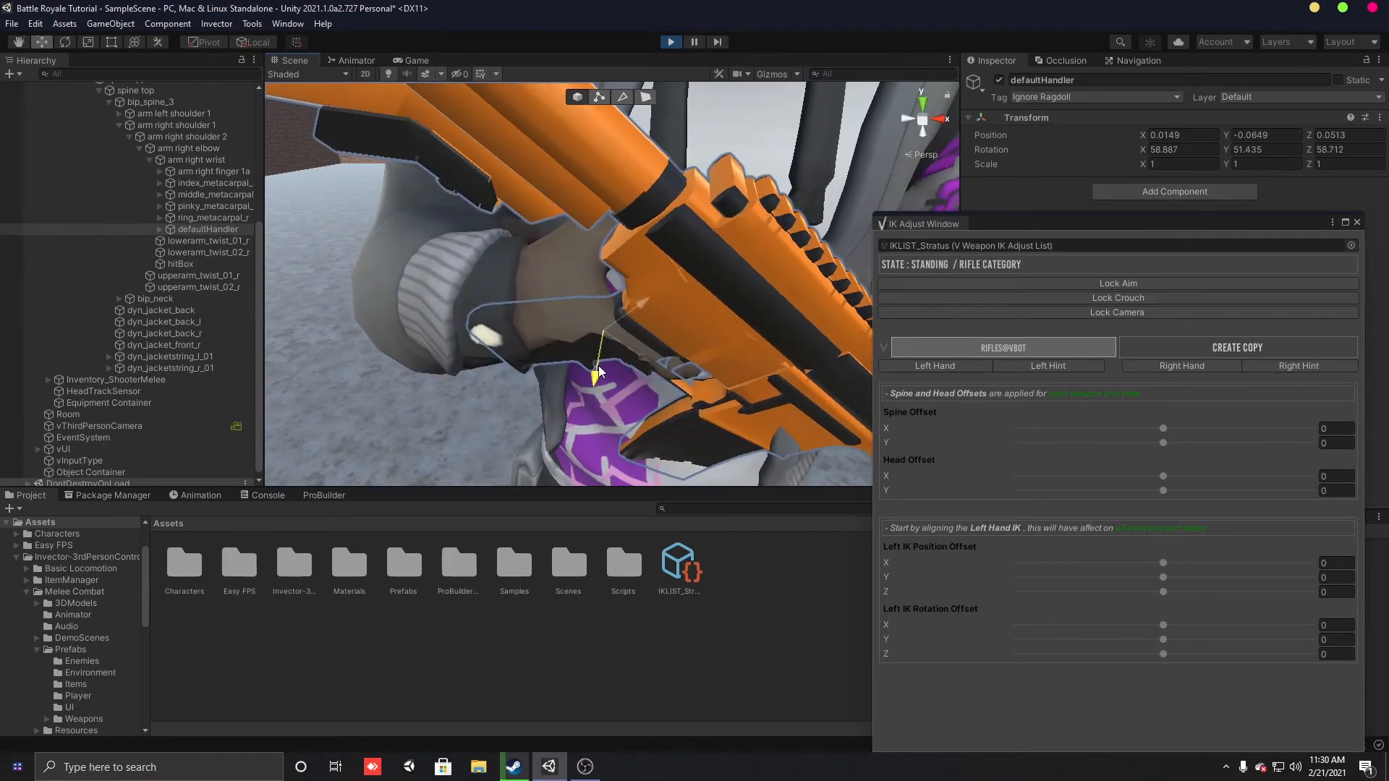
# Step: Adjust defaultHandler to about position X 0.0057, Y -0.0695, Z 0.0507 and rotation X 57.1, Y 55.2, Z 77.2, and copy its Transform
pyautogui.press('w')
pyautogui.moveTo(638, 291); pyautogui.dragTo(661, 268)
pyautogui.press('e')
pyautogui.keyDown('alt'); pyautogui.moveTo(567, 369); pyautogui.dragTo(731, 427); pyautogui.keyUp('alt')
pyautogui.scroll(-5, 680, 325)
pyautogui.moveTo(623, 222); pyautogui.dragTo(579, 188)
pyautogui.press('w')
pyautogui.rightClick(1062, 123)
pyautogui.click(1085, 228)
# Step: Lock the camera and aim, and move defaultHandler to about X -0.0645, Y -0.0353, Z 0.0154 in the aiming pose
pyautogui.click(1123, 312)
pyautogui.click(1119, 283)
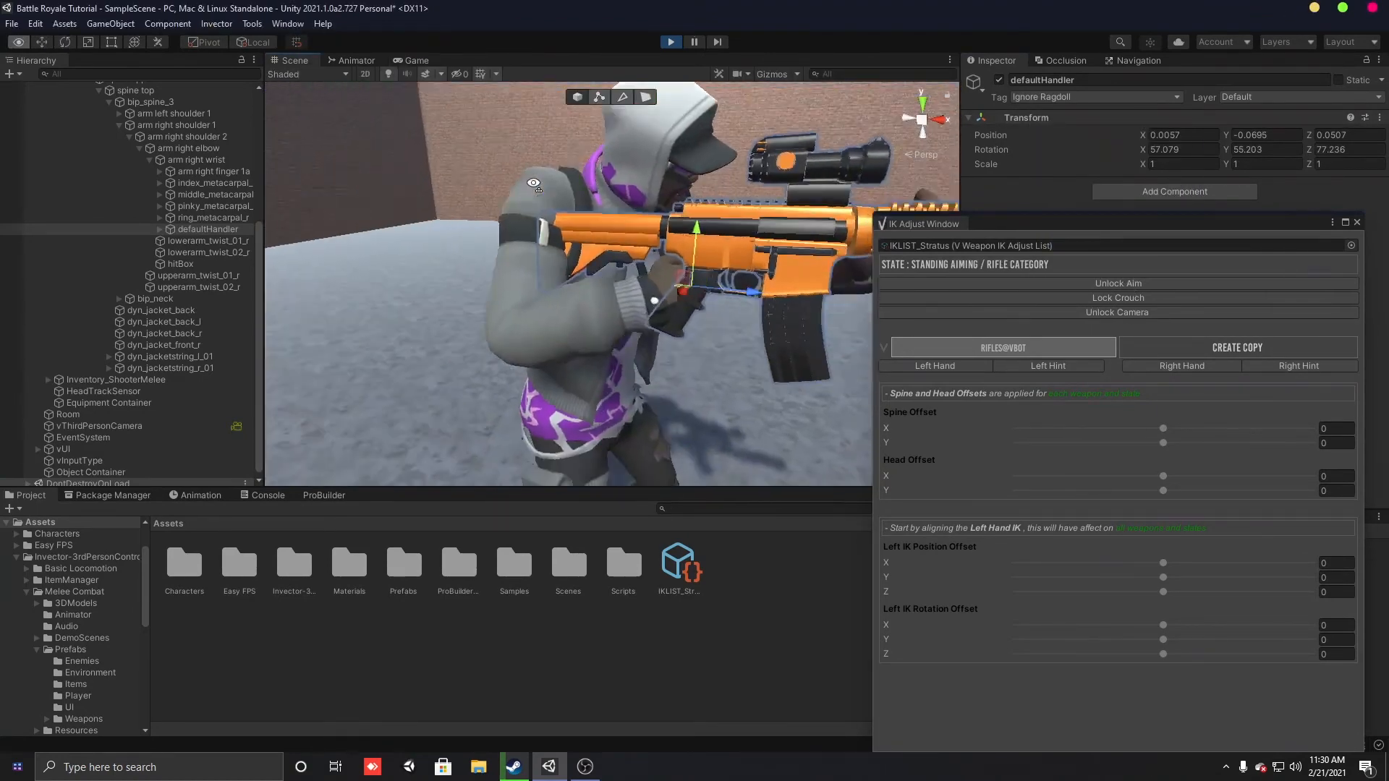
pyautogui.moveTo(630, 237); pyautogui.dragTo(652, 291)
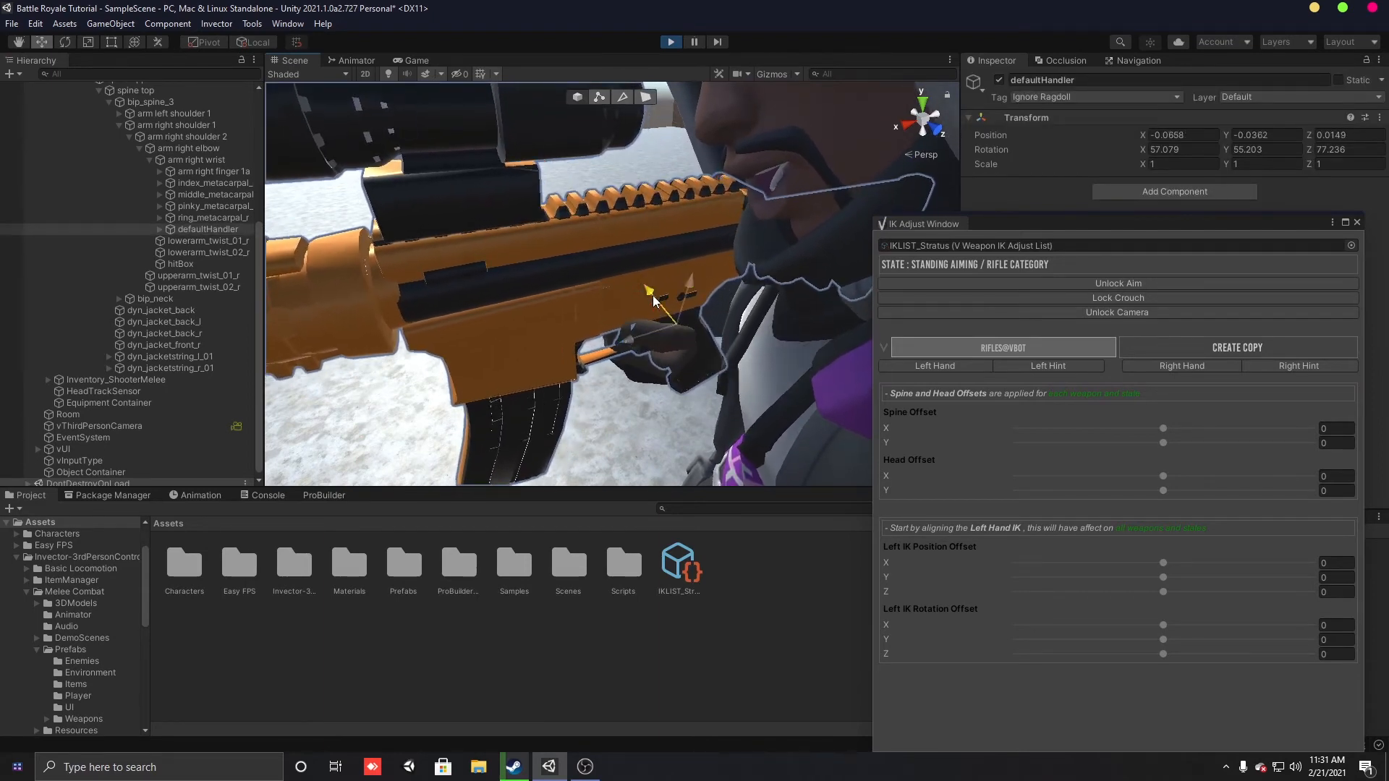
pyautogui.keyDown('alt'); pyautogui.moveTo(480, 367); pyautogui.dragTo(1005, 380); pyautogui.keyUp('alt')
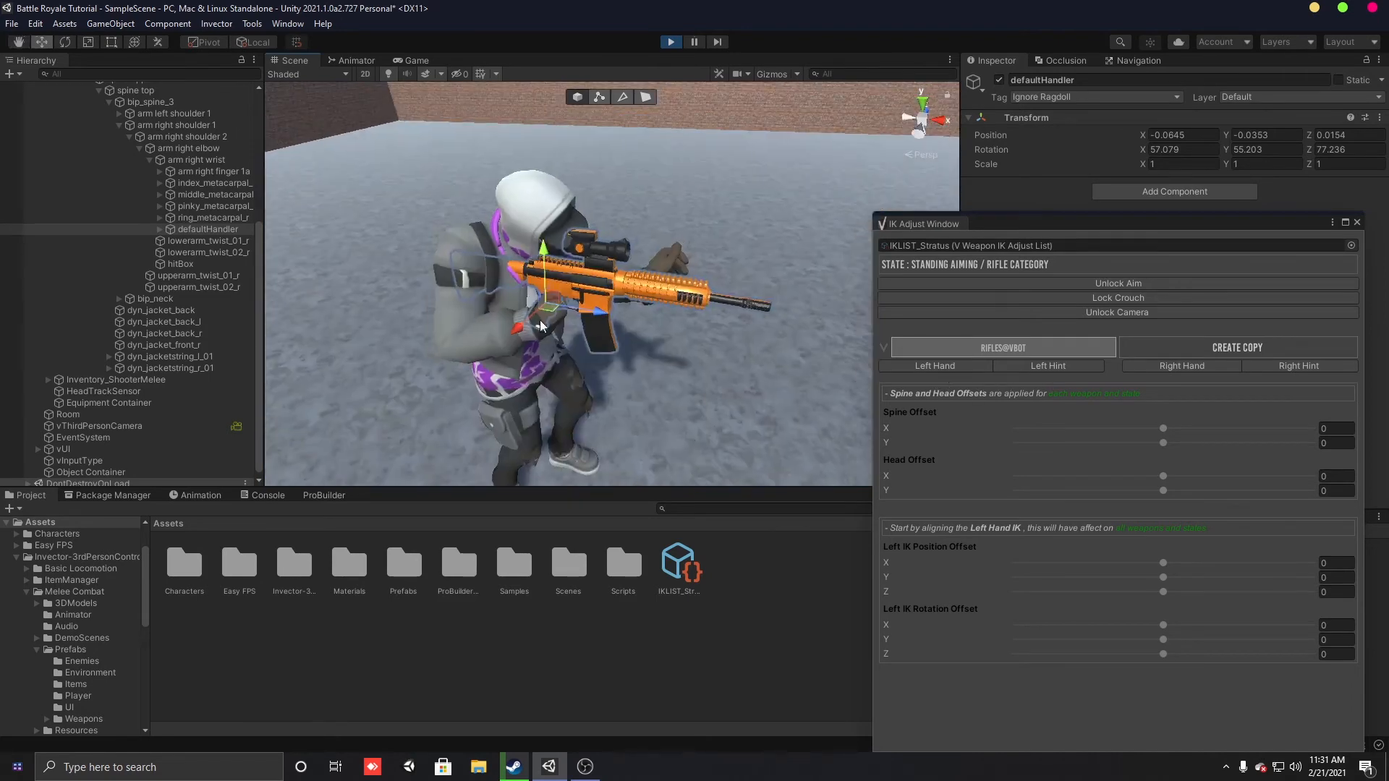
# Step: Unlock the camera and aim, and copy defaultHandler's Transform component from the standing pose
pyautogui.click(1079, 312)
pyautogui.click(1112, 282)
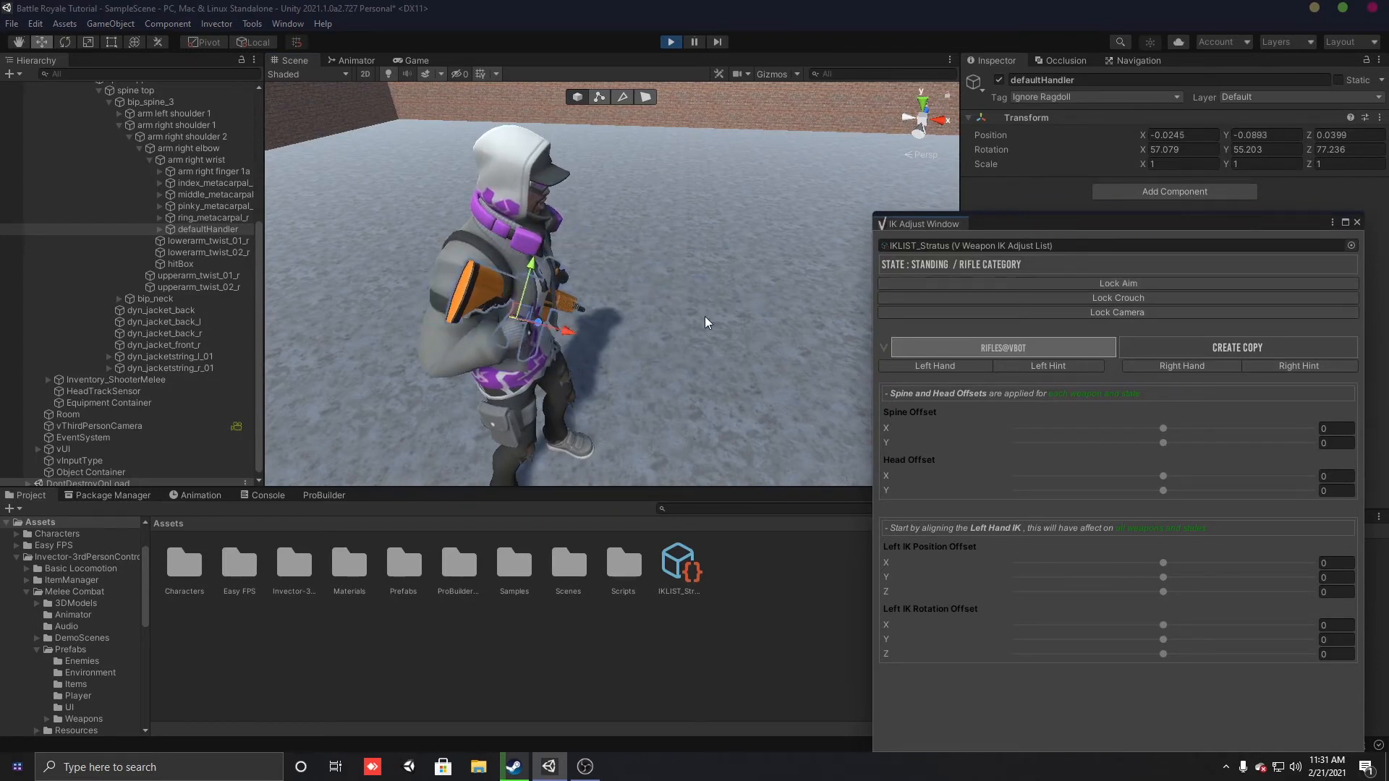
pyautogui.keyDown('alt'); pyautogui.moveTo(599, 327); pyautogui.dragTo(492, 308); pyautogui.keyUp('alt')
pyautogui.rightClick(1048, 120)
pyautogui.moveTo(1085, 232)
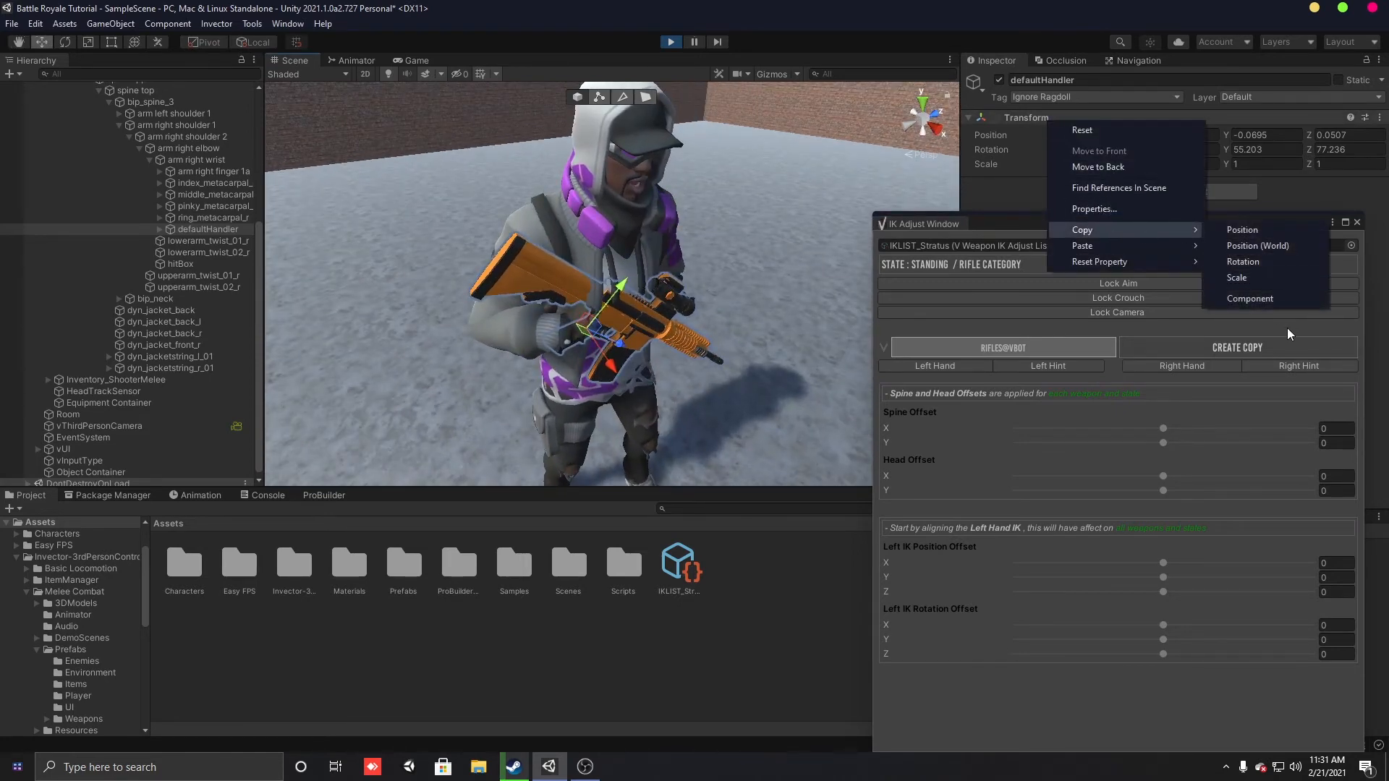
pyautogui.click(1275, 306)
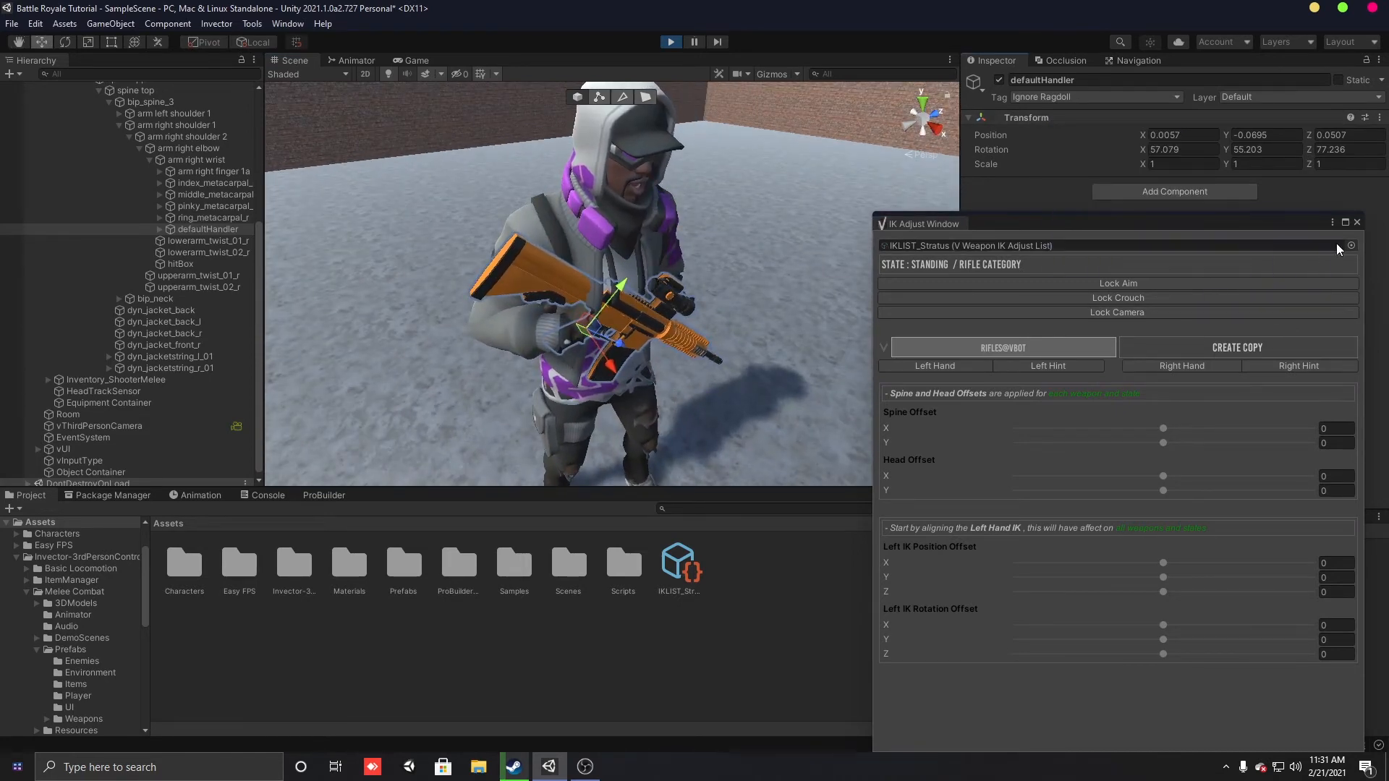
# Step: Stop play mode and paste the copied component values onto defaultHandler's Transform
pyautogui.click(671, 42)
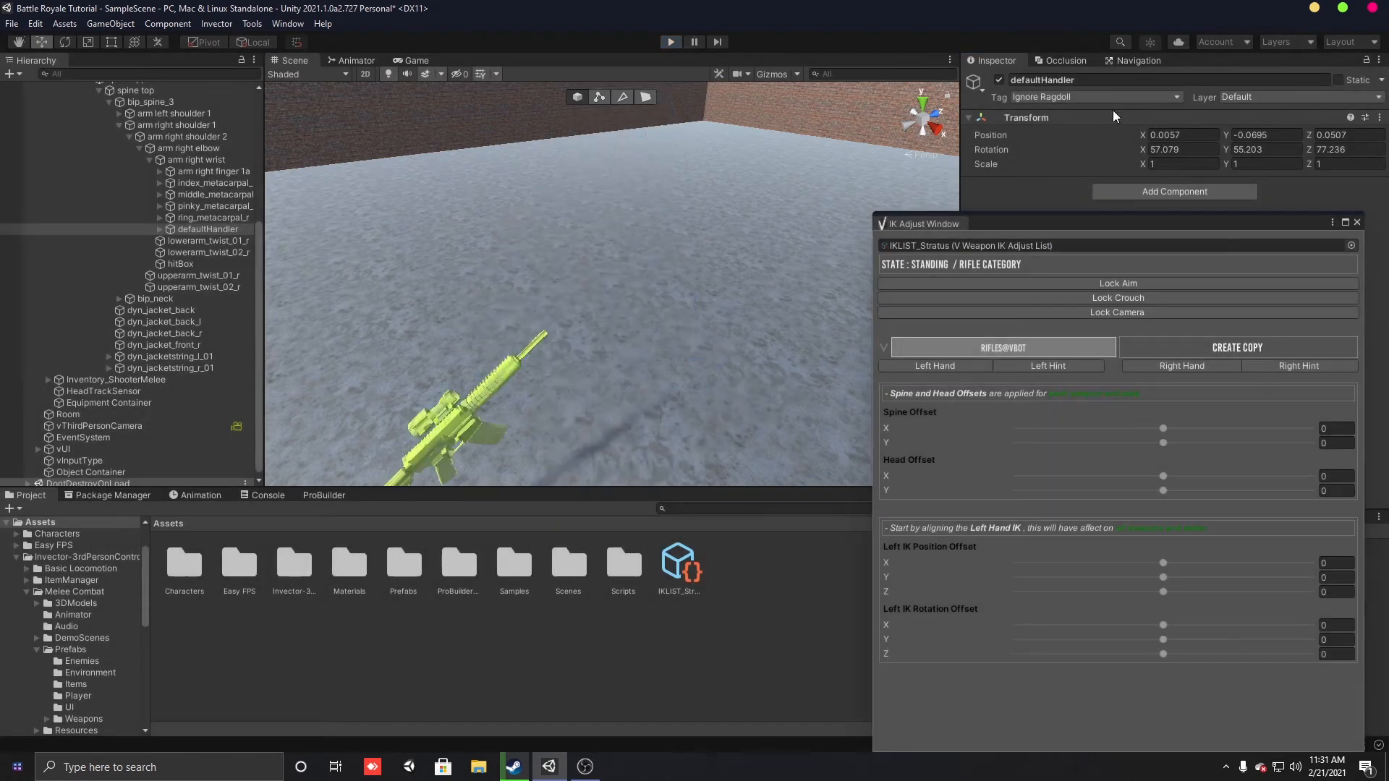
pyautogui.rightClick(1053, 117)
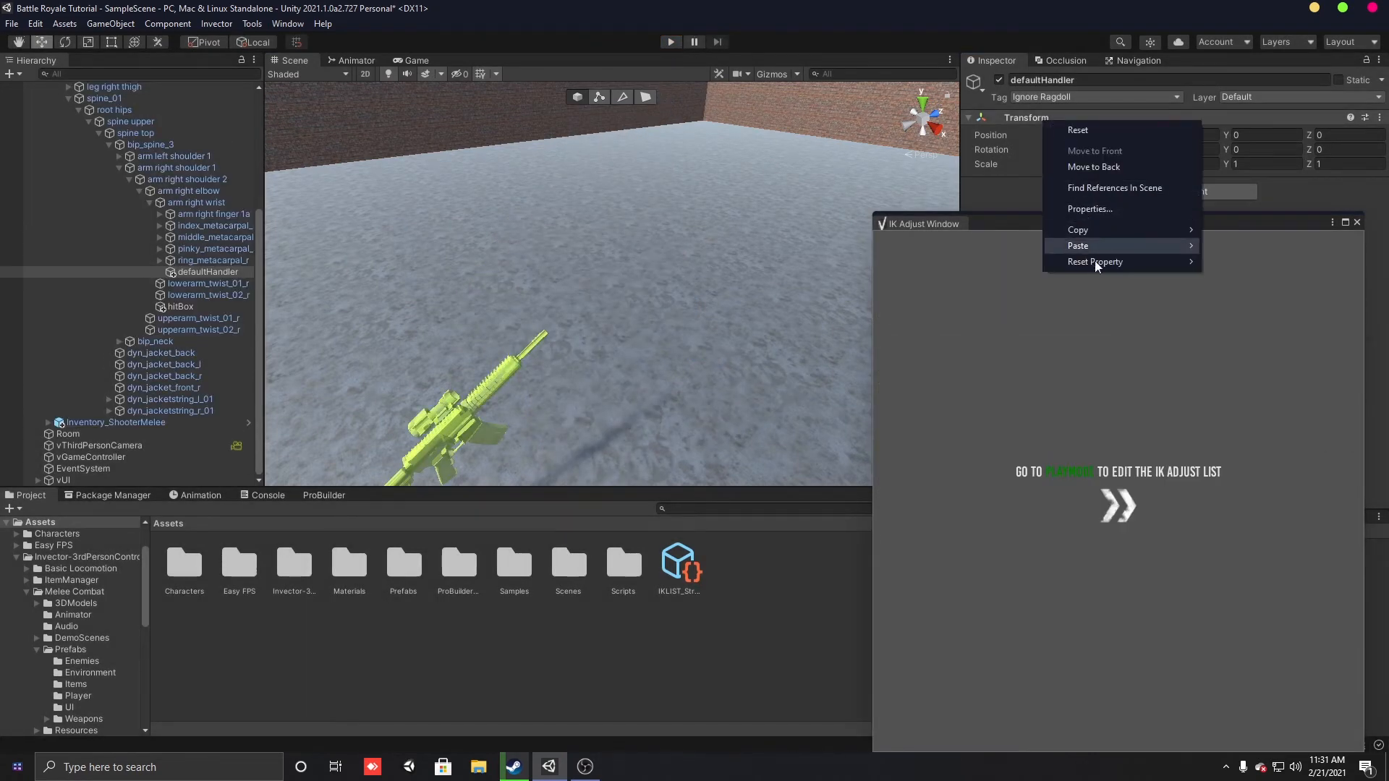
pyautogui.moveTo(1104, 246)
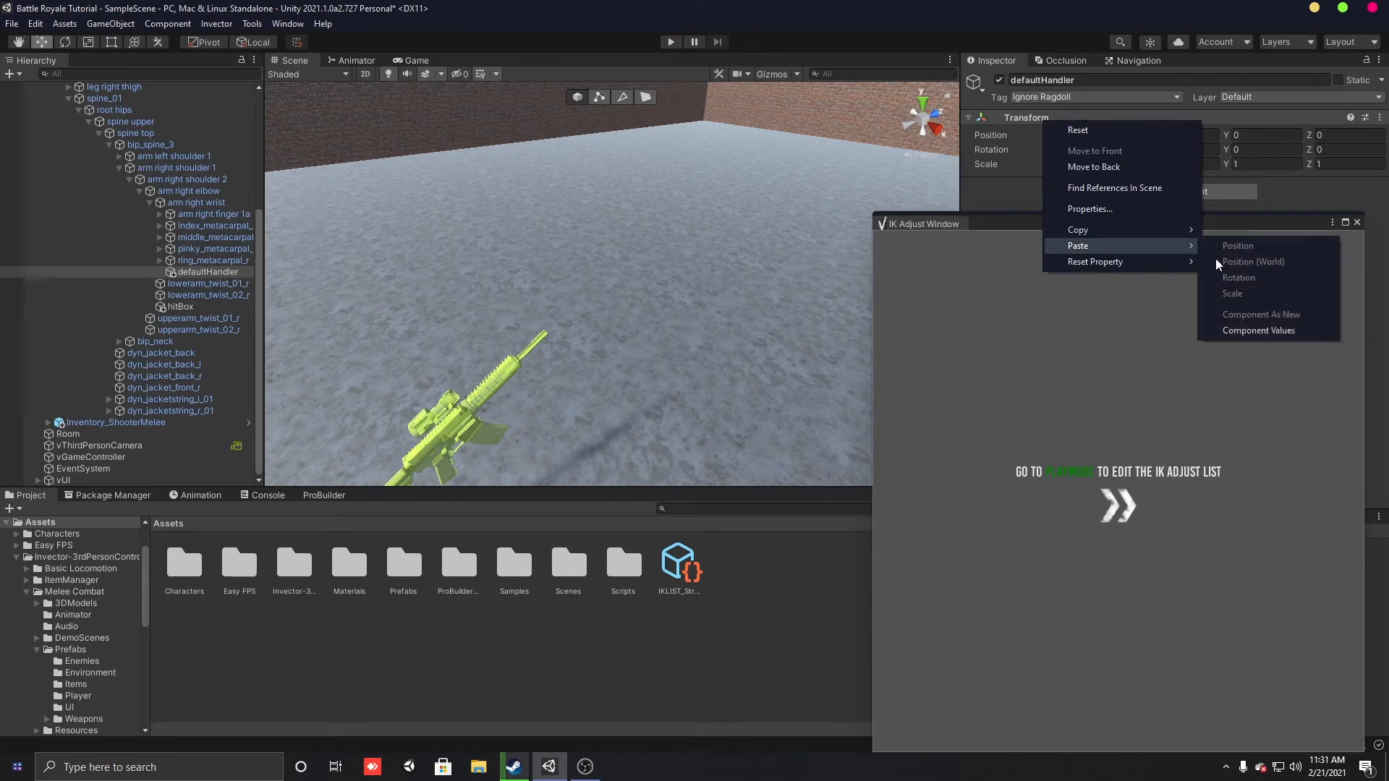
pyautogui.click(1230, 330)
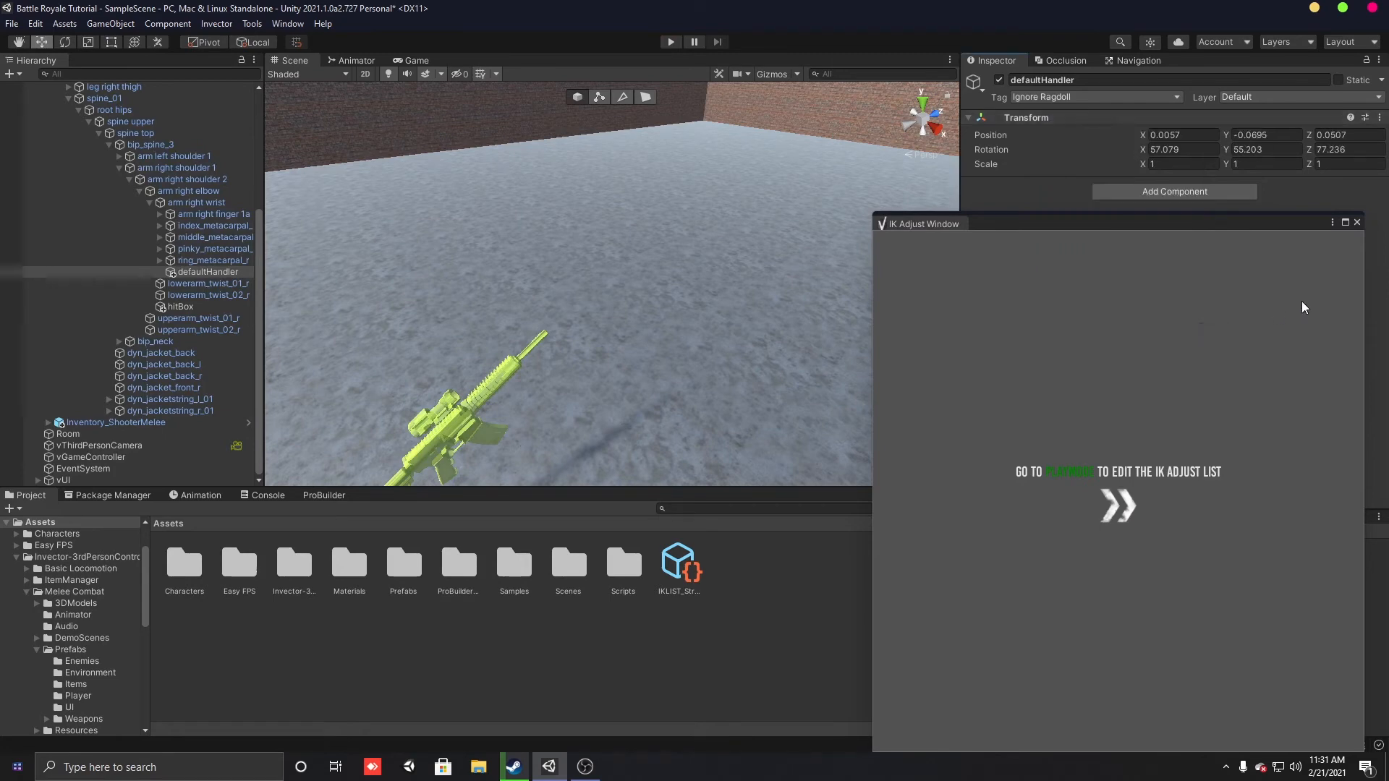
# Step: Run the game, pick up the assault rifle, and test aiming and firing it
pyautogui.click(679, 42)
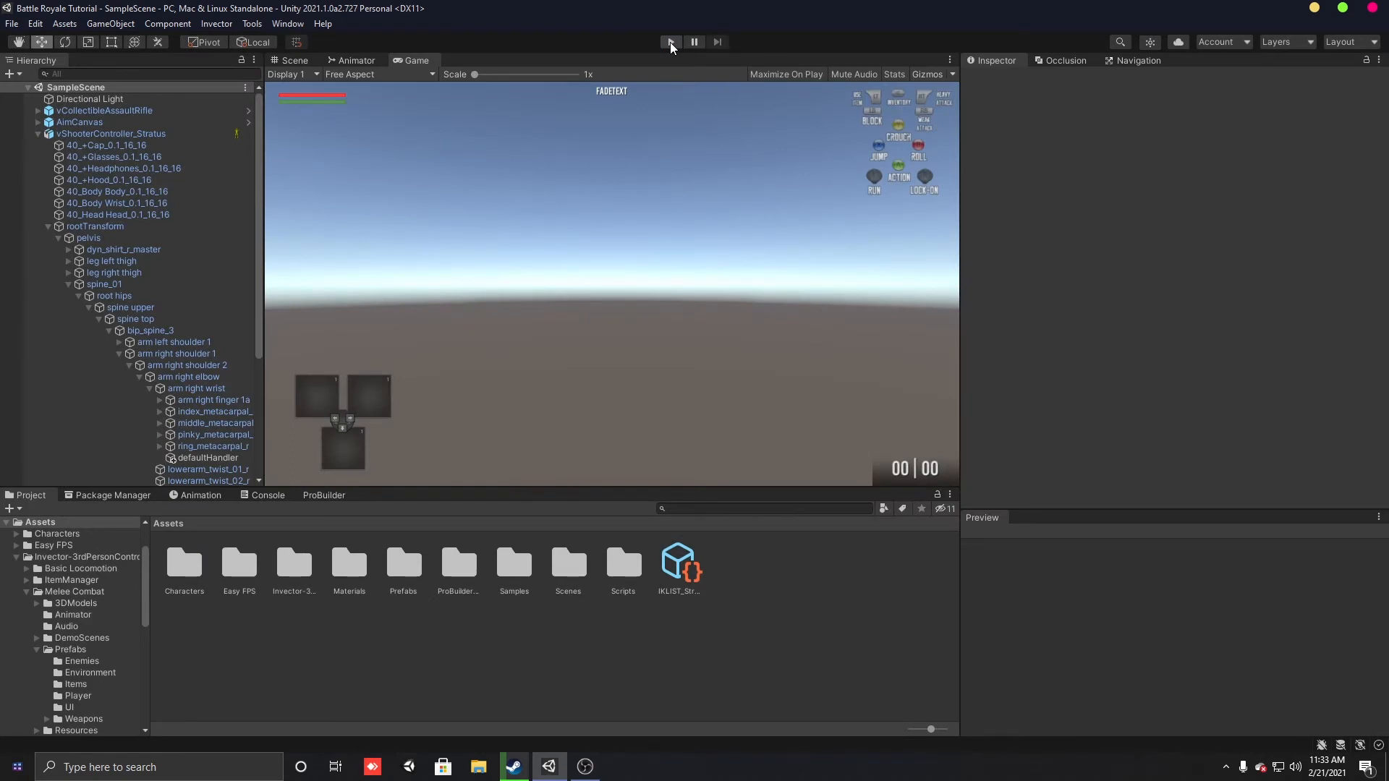
pyautogui.click(670, 42)
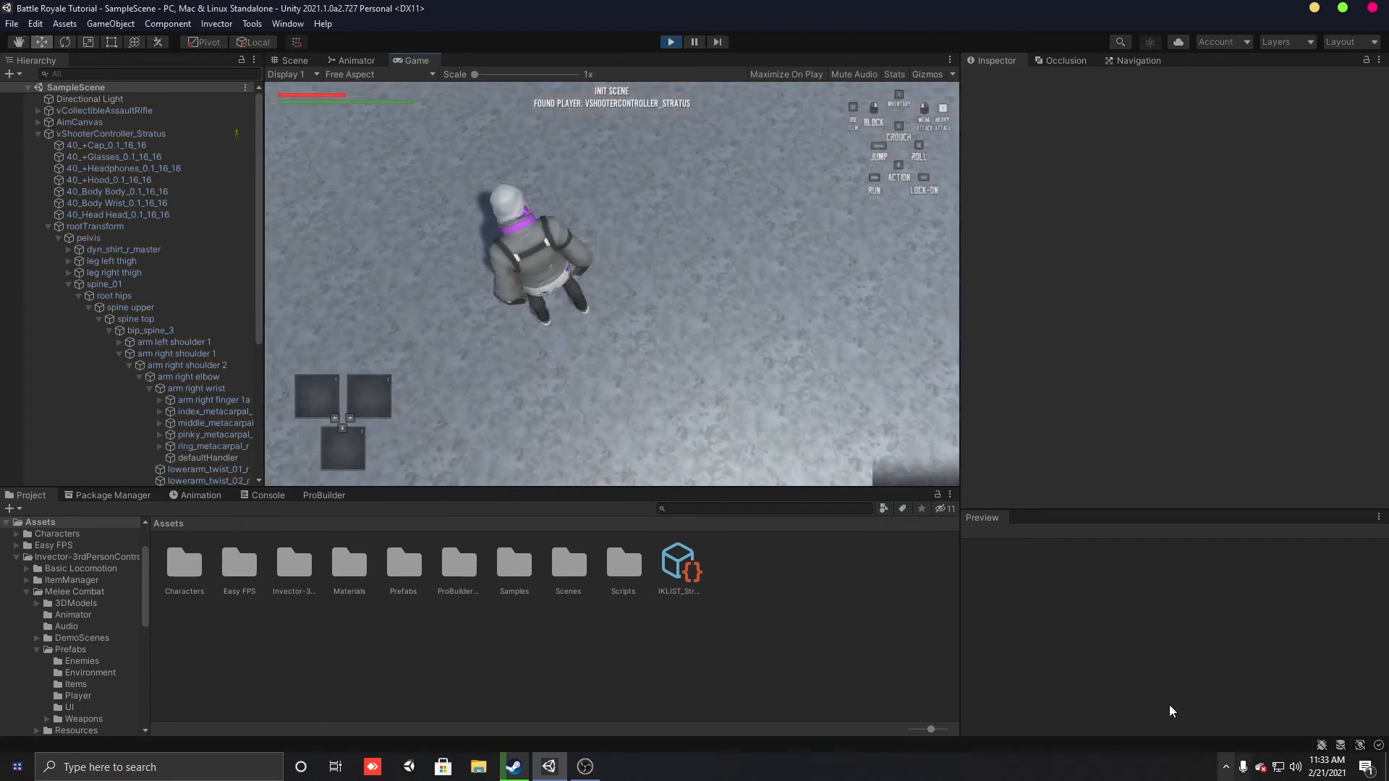
pyautogui.hotkey('shift', 'w')
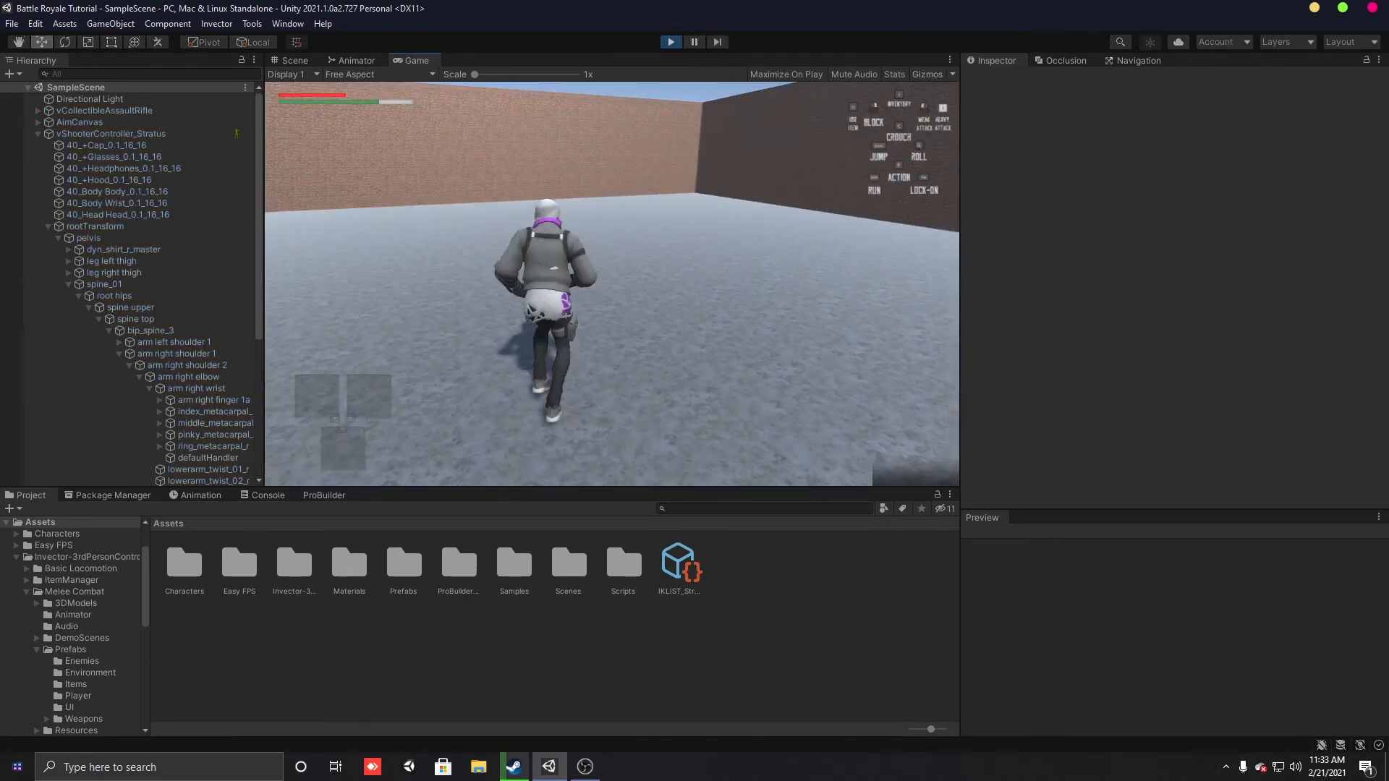
pyautogui.press('e')
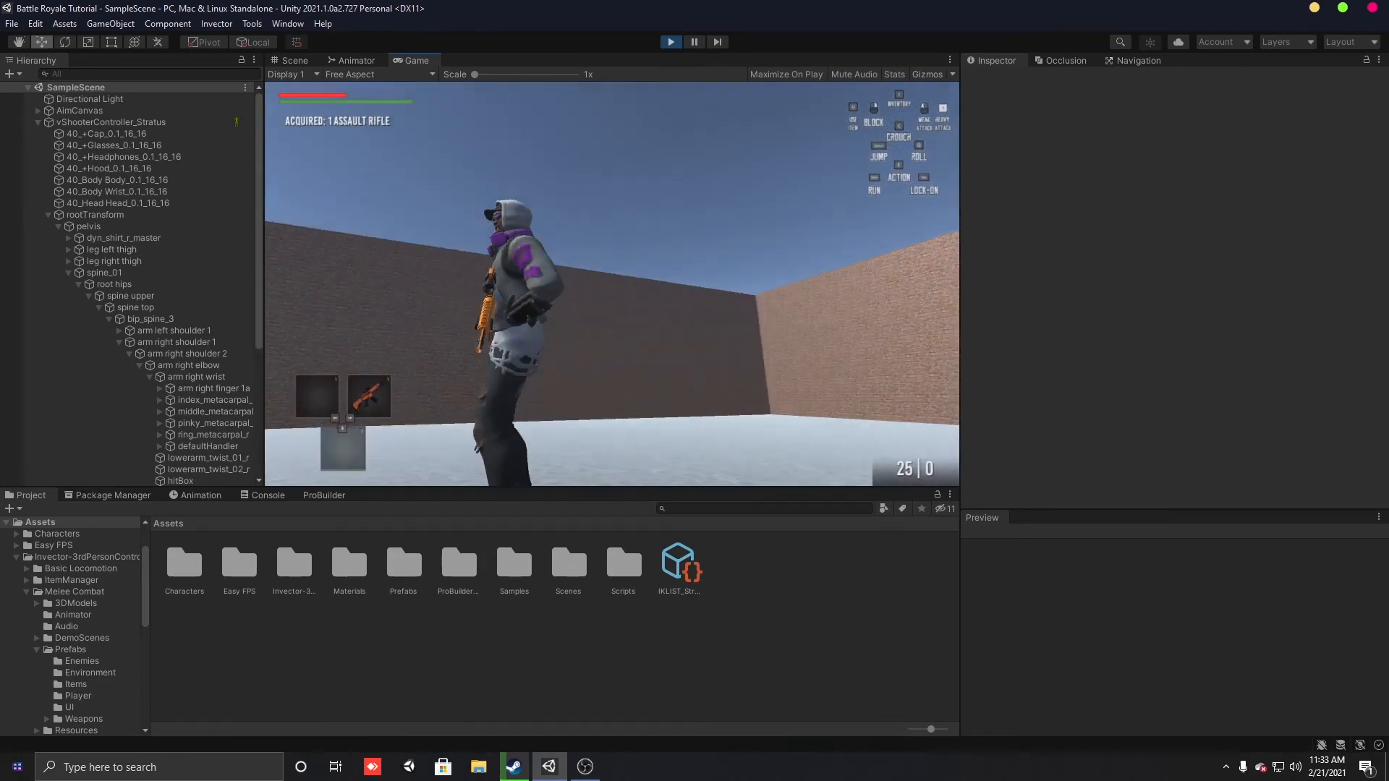
pyautogui.press('Escape')
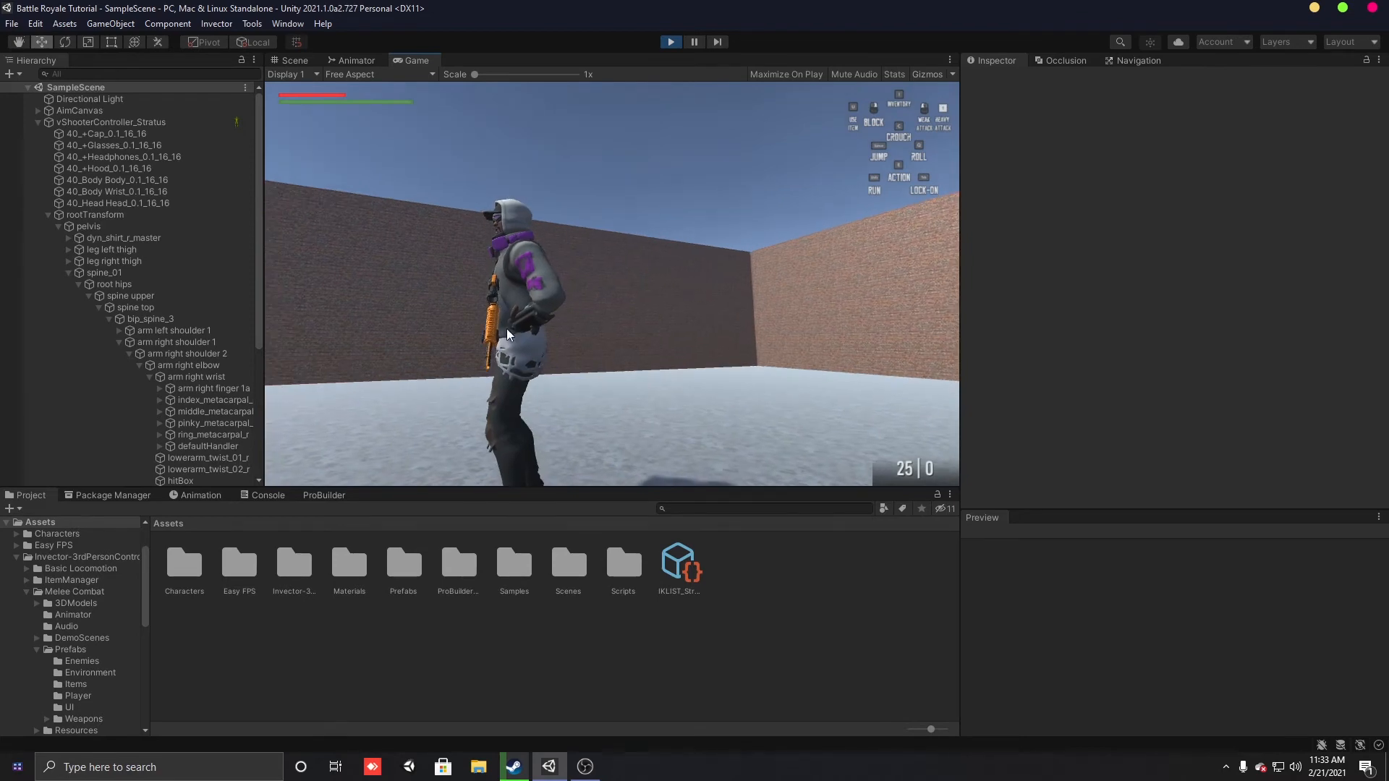
pyautogui.rightClick(518, 335)
pyautogui.click(518, 336)
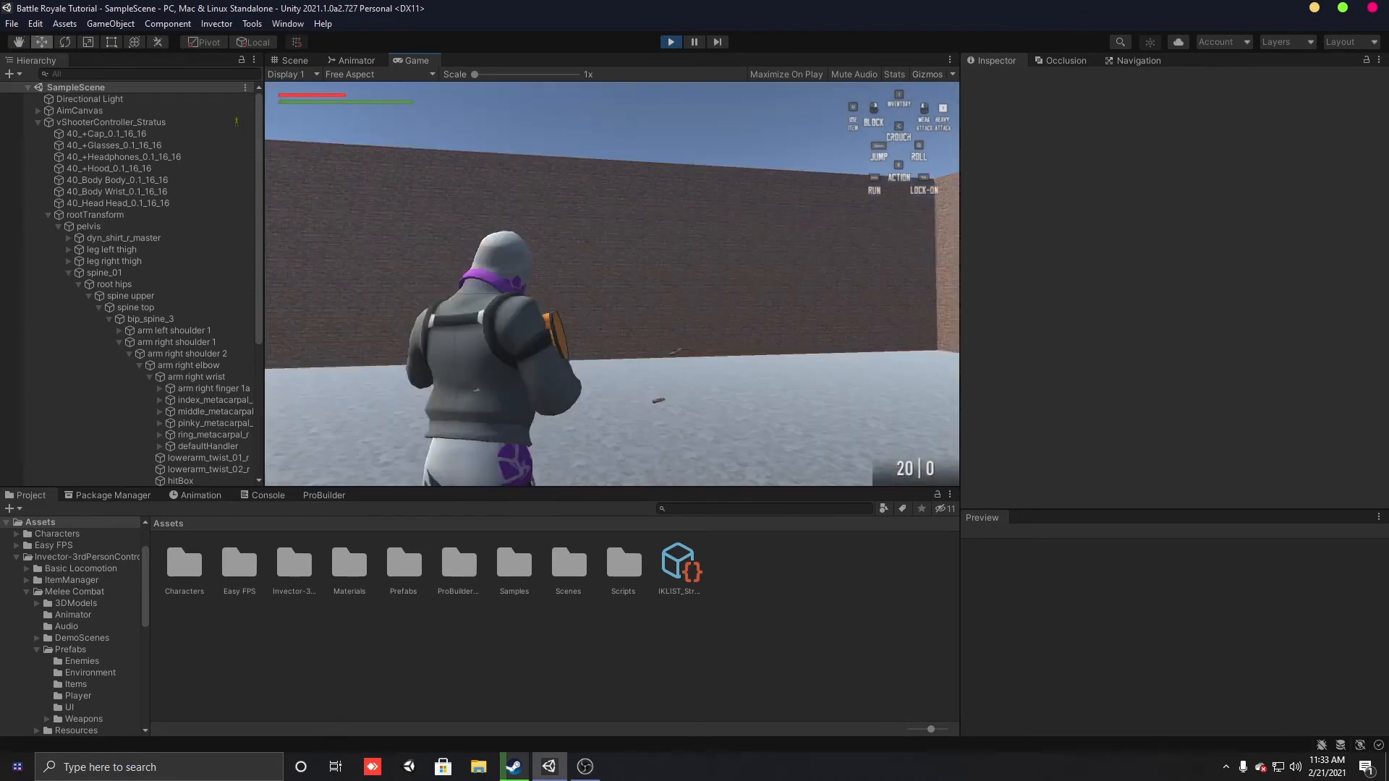
# Step: Open the IKLIST_Stratus IK adjust list from vShooterController_Stratus's Shooter Manager, and lock the aim and camera
pyautogui.click(129, 123)
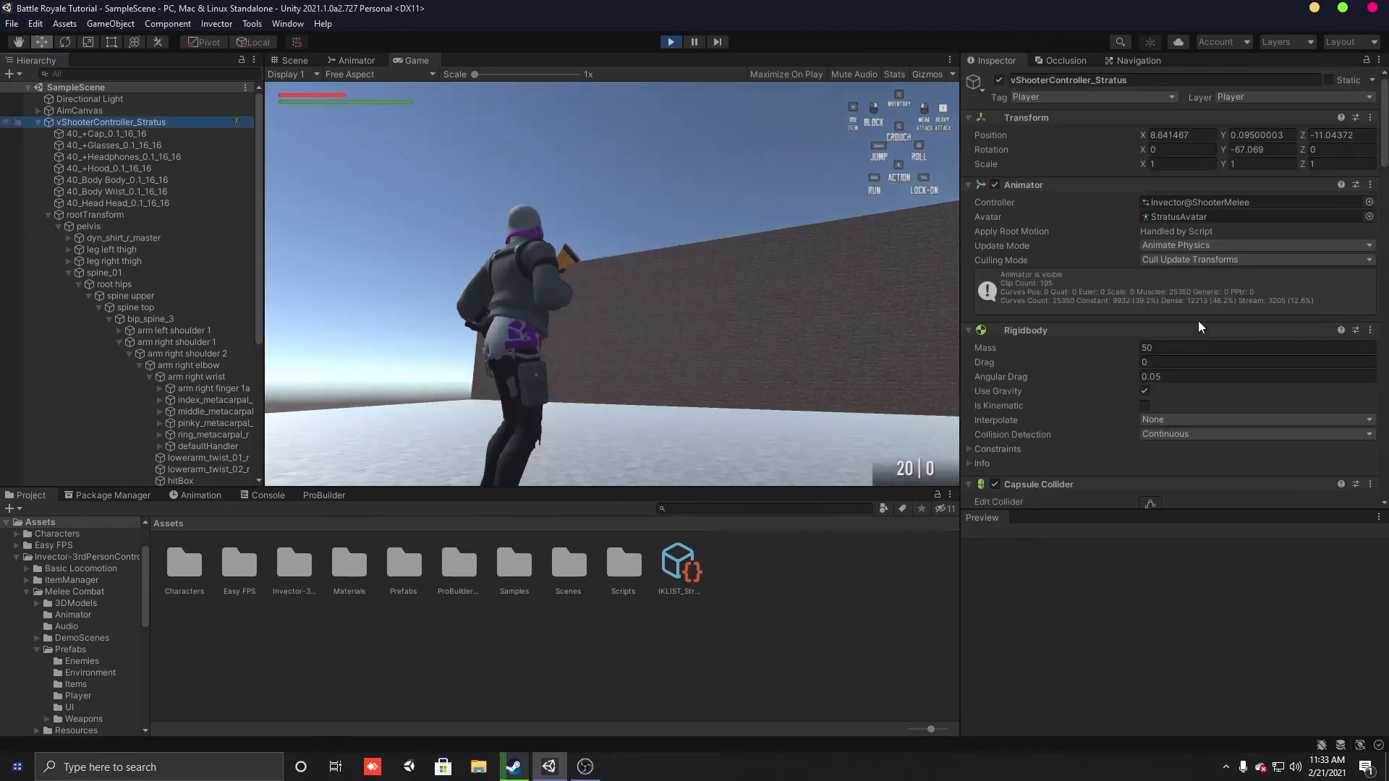
pyautogui.scroll(-15, 1187, 340)
pyautogui.scroll(3, 1175, 349)
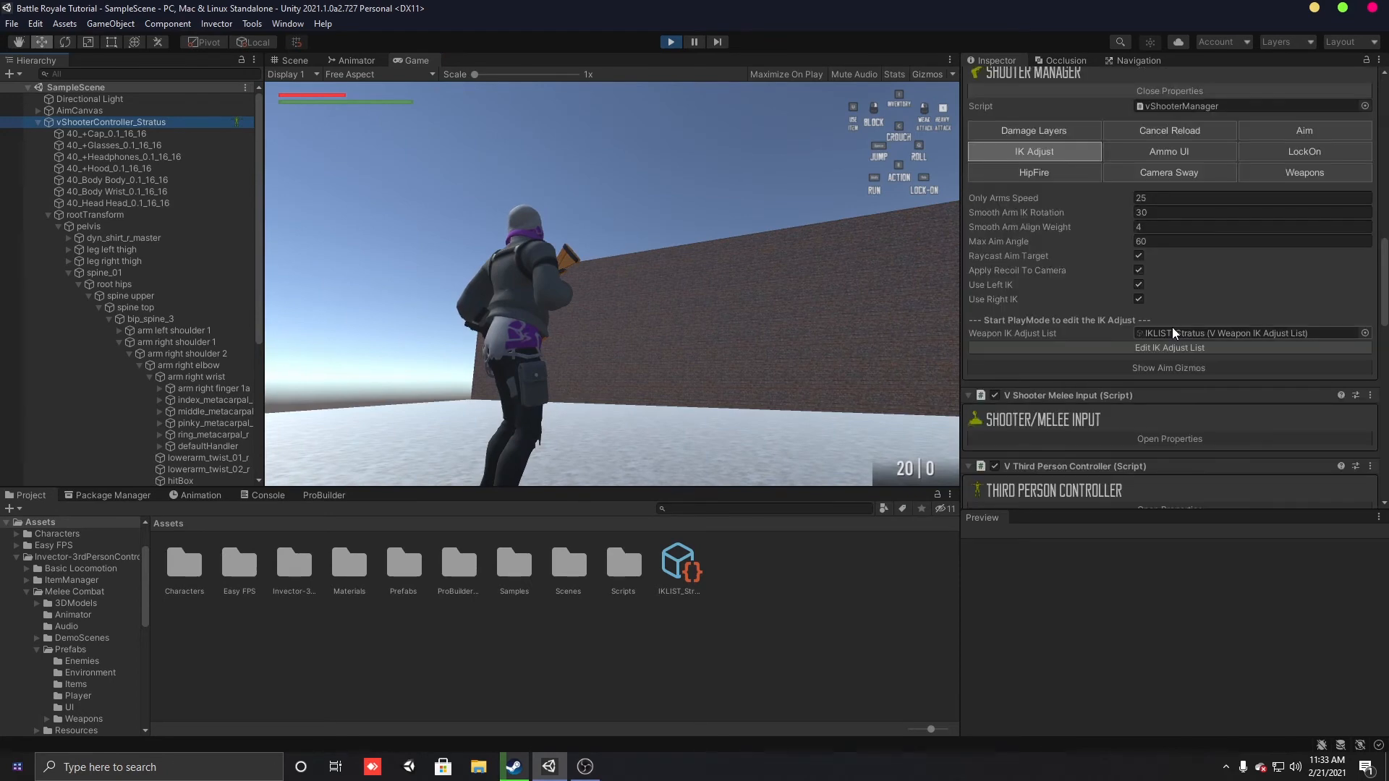
pyautogui.click(1166, 346)
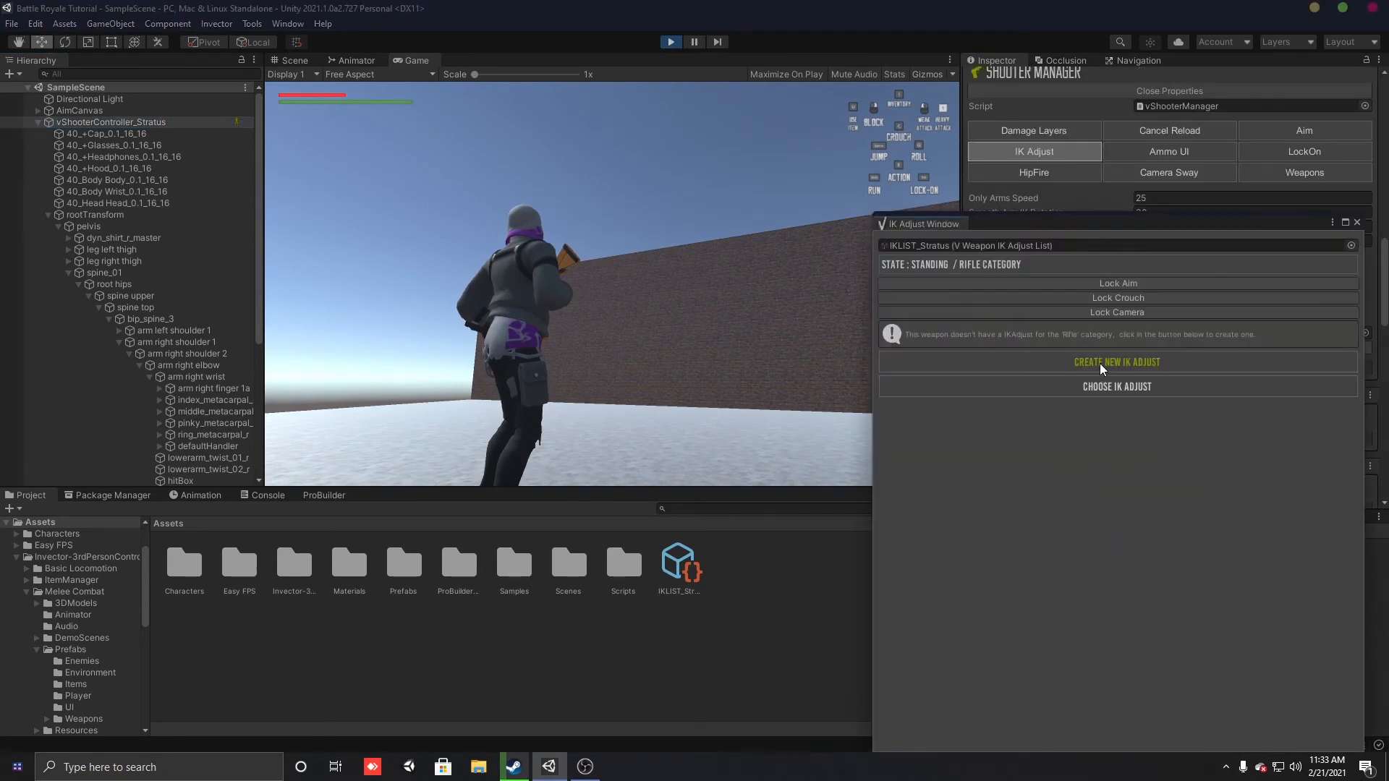
pyautogui.click(1124, 286)
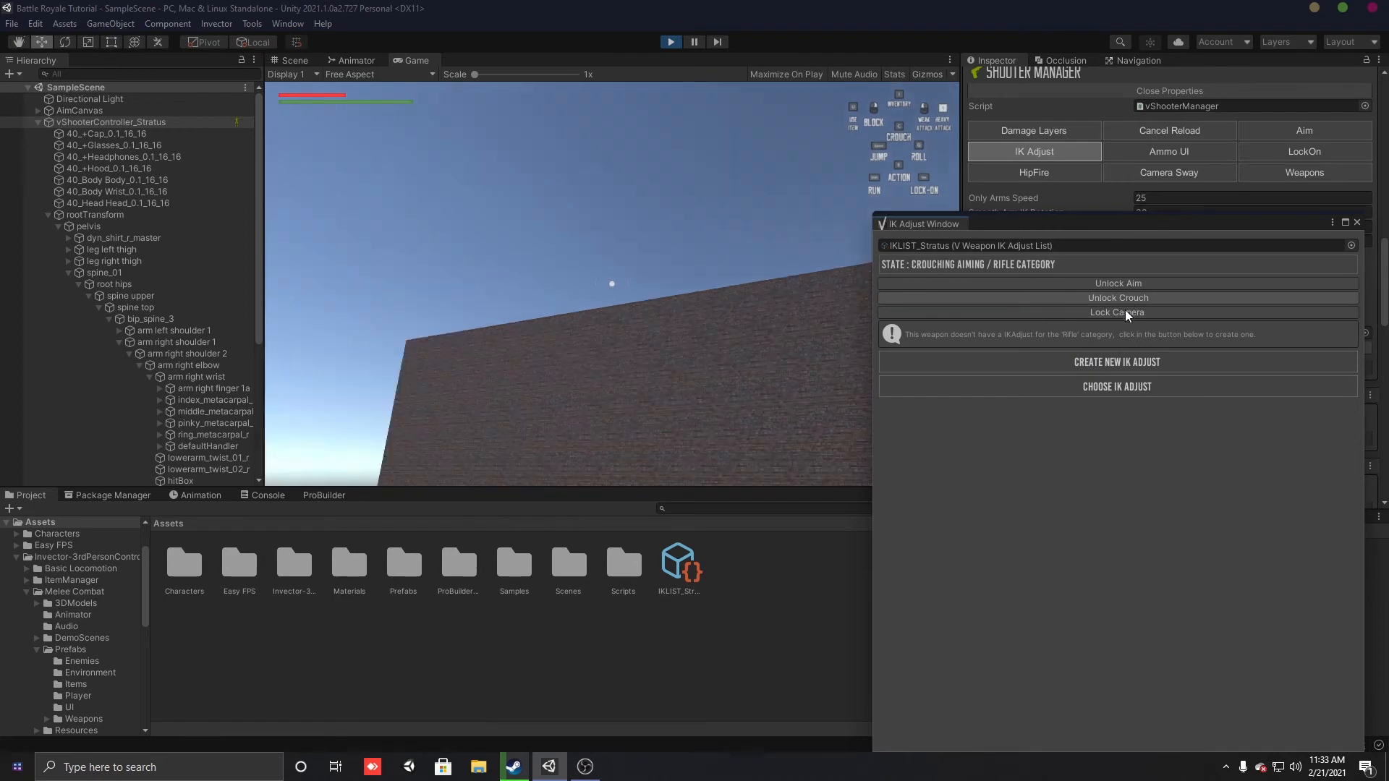
pyautogui.click(1118, 314)
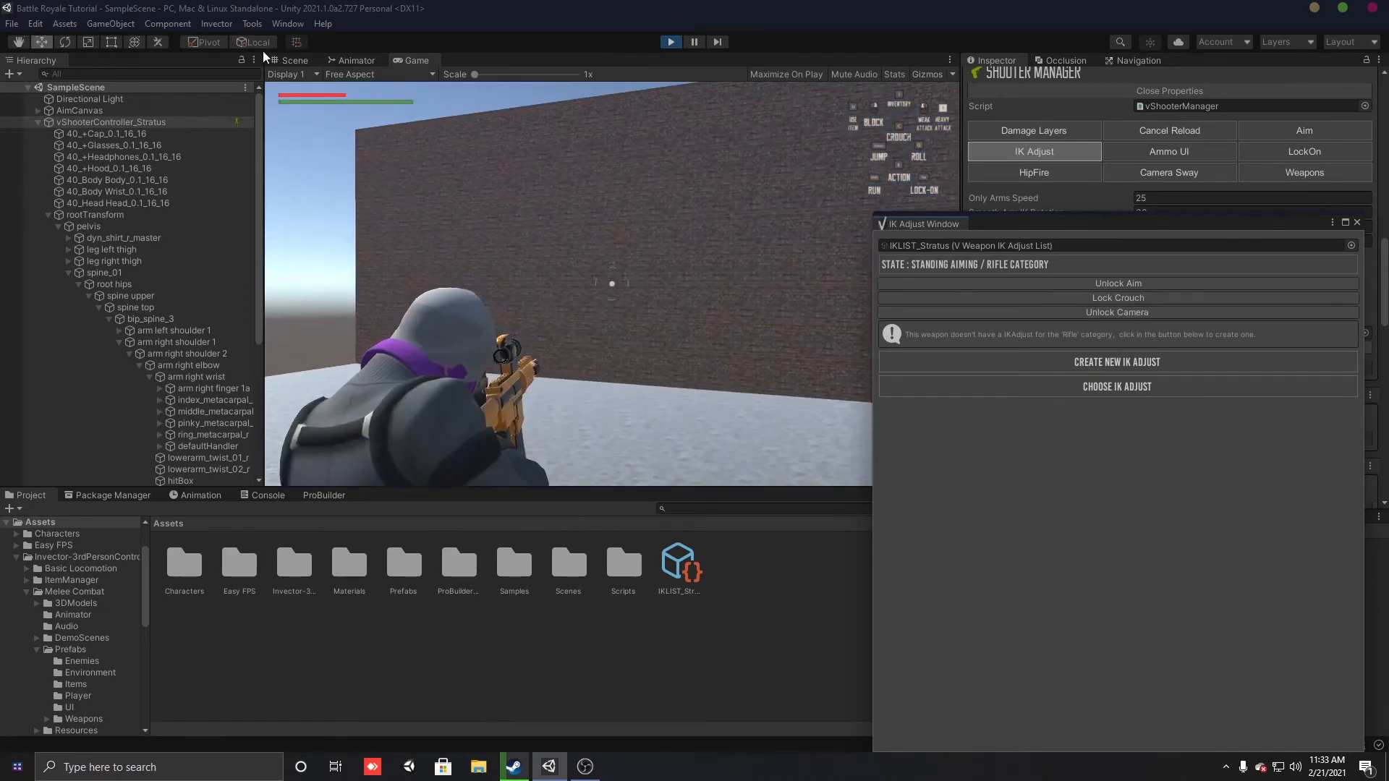
# Step: Inspect the rifle grip in the Scene view and create a new IK adjust for the rifle category
pyautogui.click(288, 60)
pyautogui.moveTo(736, 340); pyautogui.dragTo(253, 278, button='right')
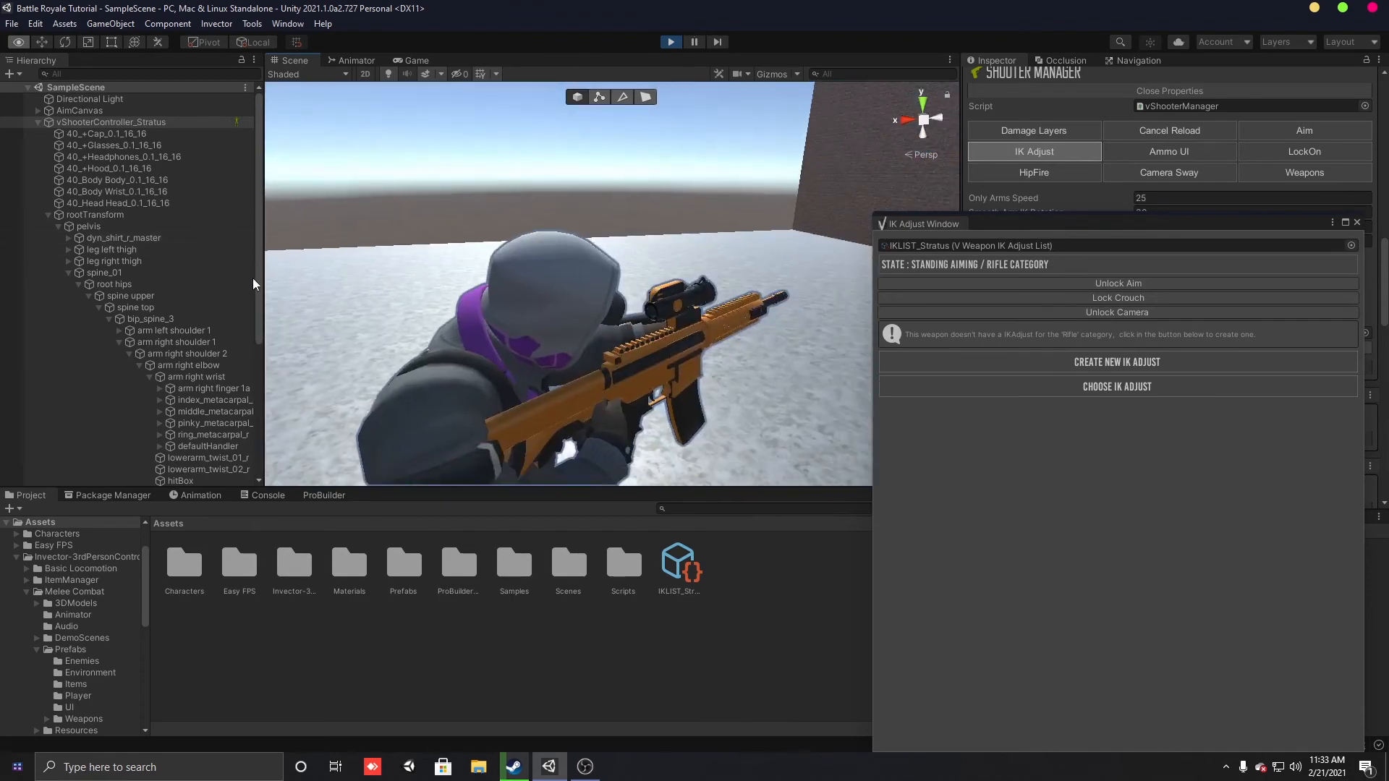
pyautogui.moveTo(14, 310); pyautogui.dragTo(1311, 358, button='right')
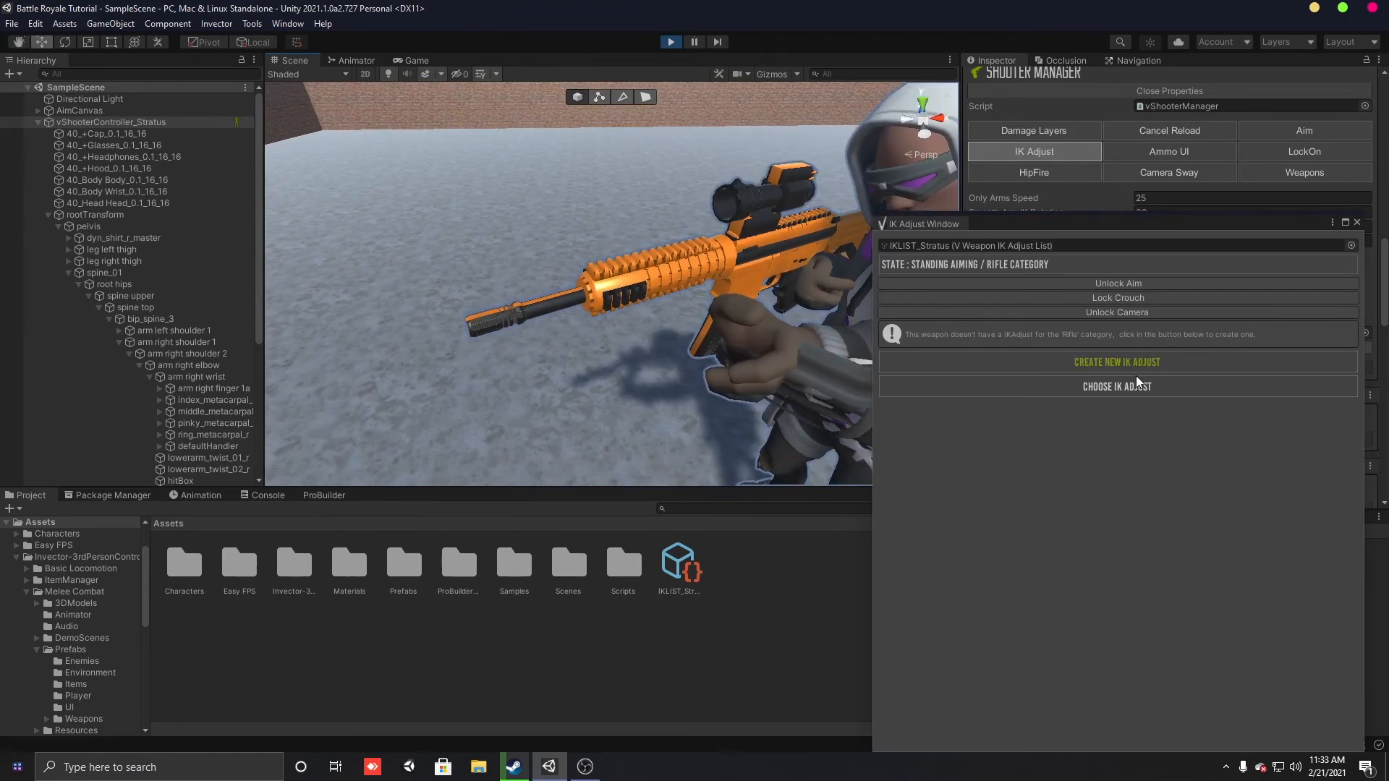
pyautogui.click(1130, 356)
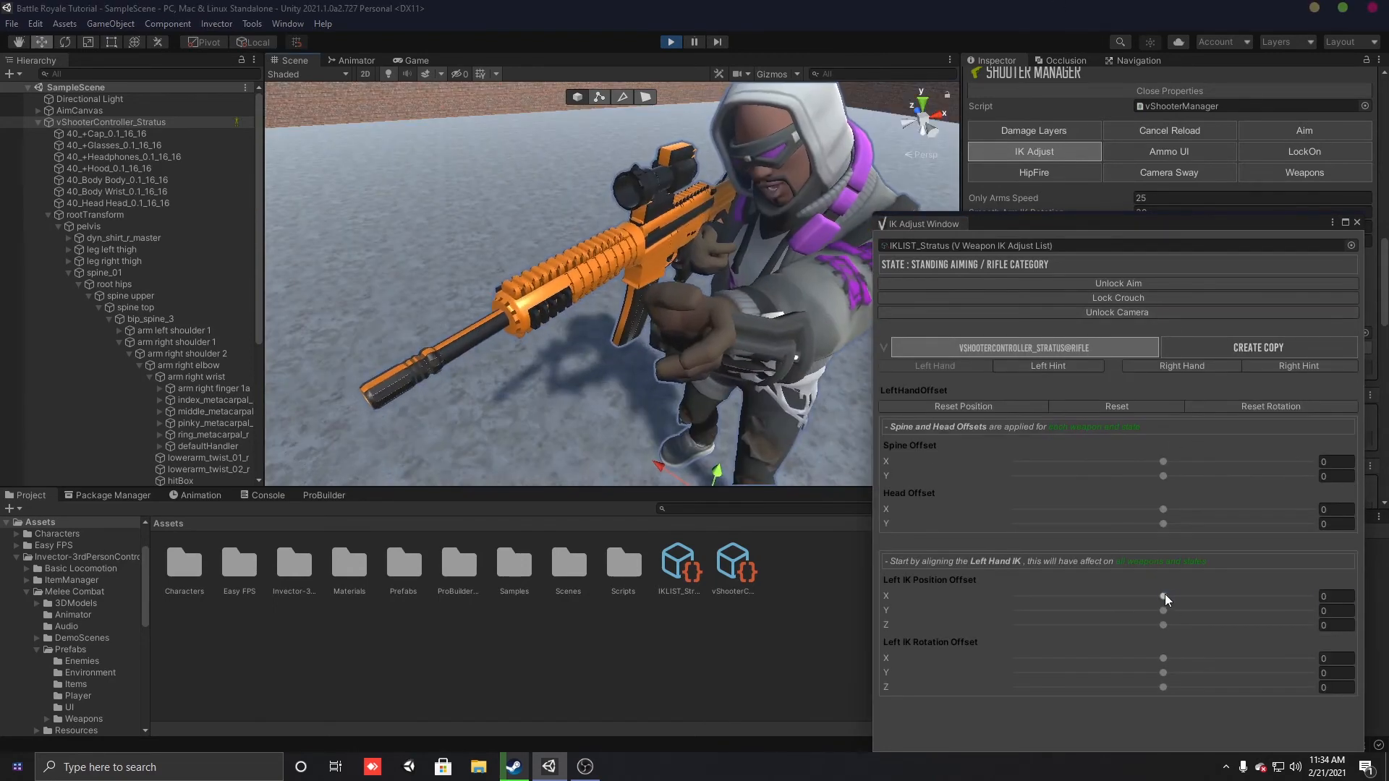
# Step: Set the left hand IK offset to about position X 0.064, Y 0.139, Z 0.005 and rotation X 28.6, Y 106.1, Z 116.2
pyautogui.moveTo(1164, 594)
pyautogui.mouseDown()
pyautogui.moveTo(1193, 598)
pyautogui.moveTo(1174, 597)
pyautogui.mouseUp()
pyautogui.moveTo(1163, 628); pyautogui.dragTo(1298, 648)
pyautogui.moveTo(1189, 611); pyautogui.dragTo(1179, 610)
pyautogui.moveTo(1298, 658); pyautogui.dragTo(1332, 655)
pyautogui.moveTo(1163, 673); pyautogui.dragTo(1240, 649)
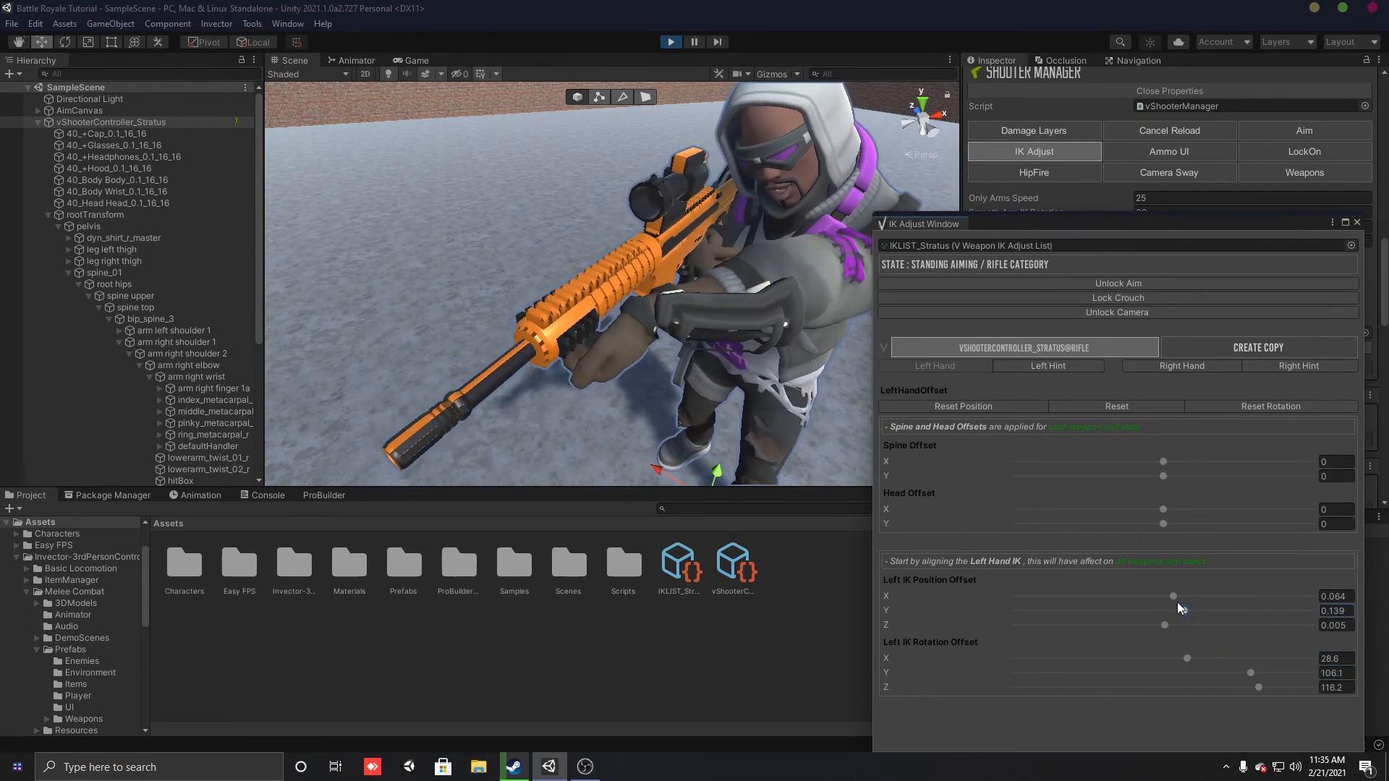
# Step: Refine the left hand IK offset to about position X -0.037, Y 0.041, Z 0.069 and rotation Y 106.9, Z 108.3
pyautogui.keyDown('alt'); pyautogui.moveTo(741, 434); pyautogui.dragTo(894, 450); pyautogui.keyUp('alt')
pyautogui.moveTo(1170, 597); pyautogui.dragTo(1154, 597)
pyautogui.moveTo(565, 325); pyautogui.dragTo(579, 383, button='right')
pyautogui.moveTo(1175, 610); pyautogui.dragTo(1170, 610)
pyautogui.moveTo(687, 318); pyautogui.dragTo(506, 340, button='right')
pyautogui.click(1187, 659)
pyautogui.moveTo(1253, 673); pyautogui.dragTo(1254, 688)
pyautogui.moveTo(623, 348); pyautogui.dragTo(684, 383, button='right')
pyautogui.moveTo(1154, 597); pyautogui.dragTo(1158, 597)
pyautogui.moveTo(651, 376); pyautogui.dragTo(591, 410, button='right')
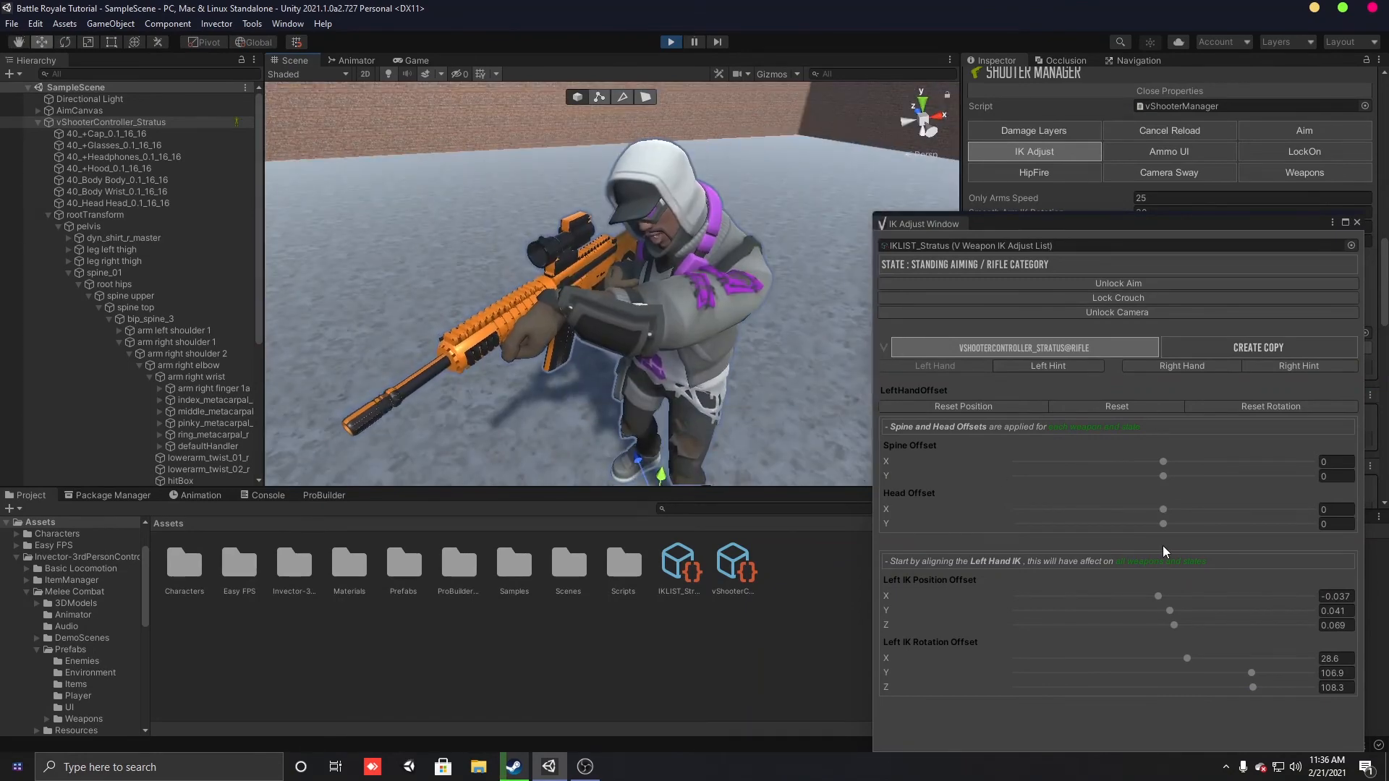
# Step: Rework the left hand IK offset to about position X -0.017, Y 0.022, Z 0.005 and rotation X 180, Y -94.6, Z -7.9
pyautogui.moveTo(1170, 611); pyautogui.dragTo(1155, 611)
pyautogui.moveTo(1187, 659); pyautogui.dragTo(1191, 658)
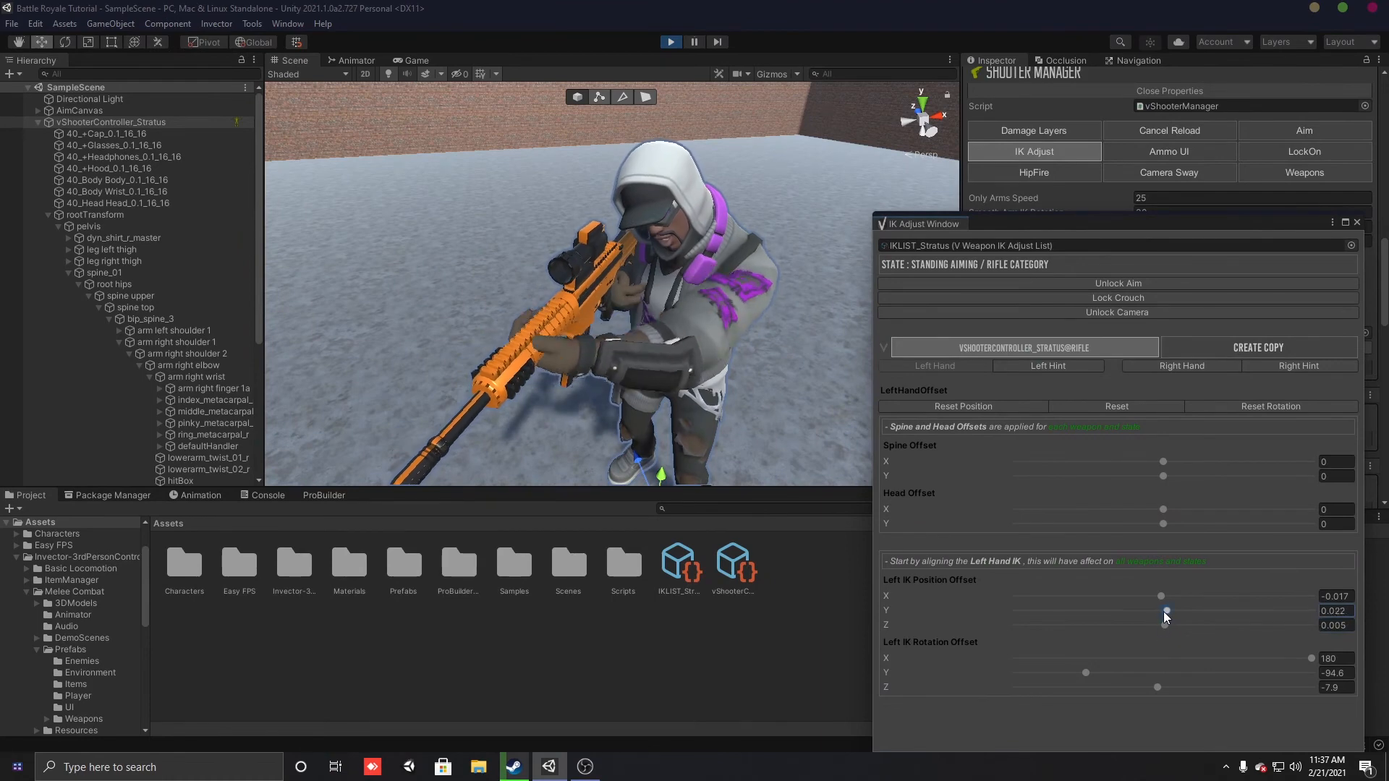
pyautogui.keyDown('alt'); pyautogui.moveTo(599, 438); pyautogui.dragTo(803, 449); pyautogui.keyUp('alt')
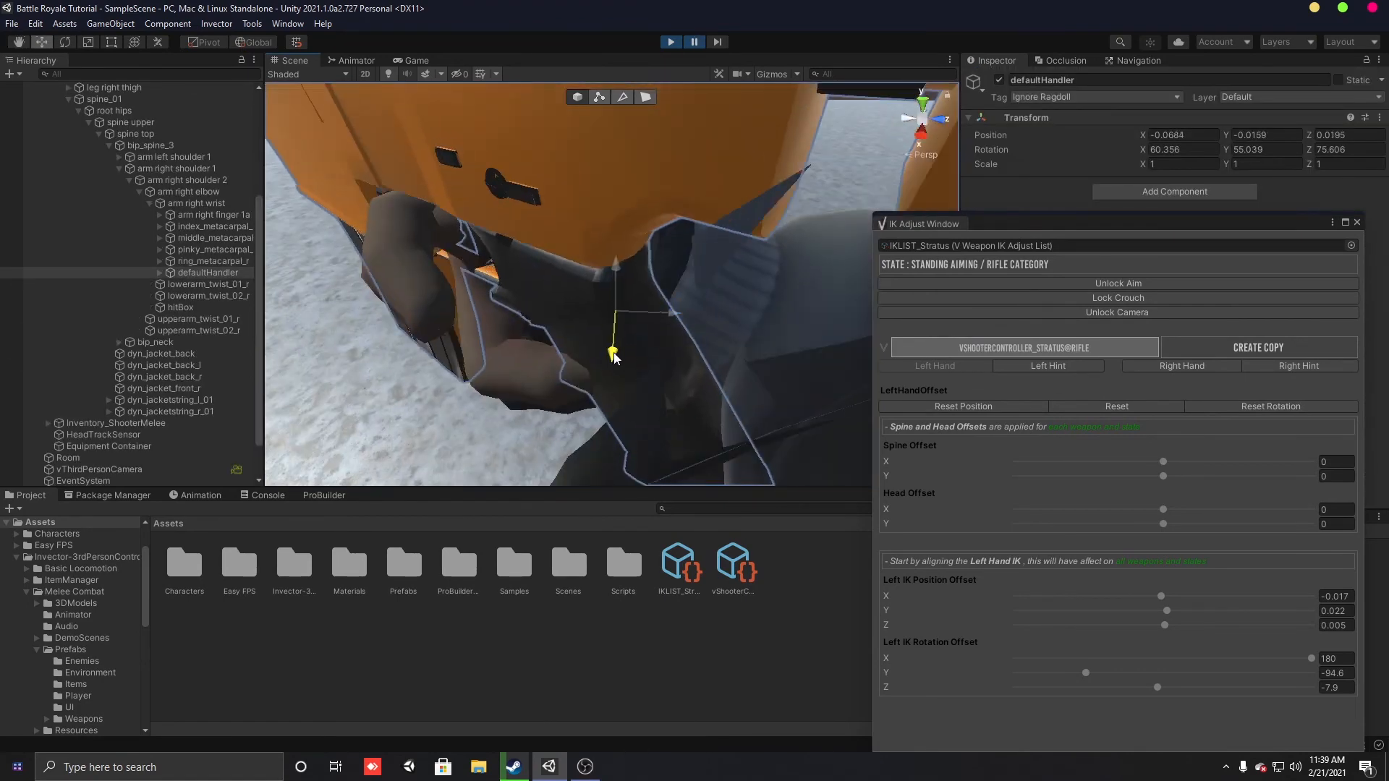
# Step: Move defaultHandler to about X -0.0755, Y -0.0253, Z 0.0198 in the aiming pose, and resume the paused game
pyautogui.moveTo(613, 356); pyautogui.dragTo(620, 323)
pyautogui.press('e')
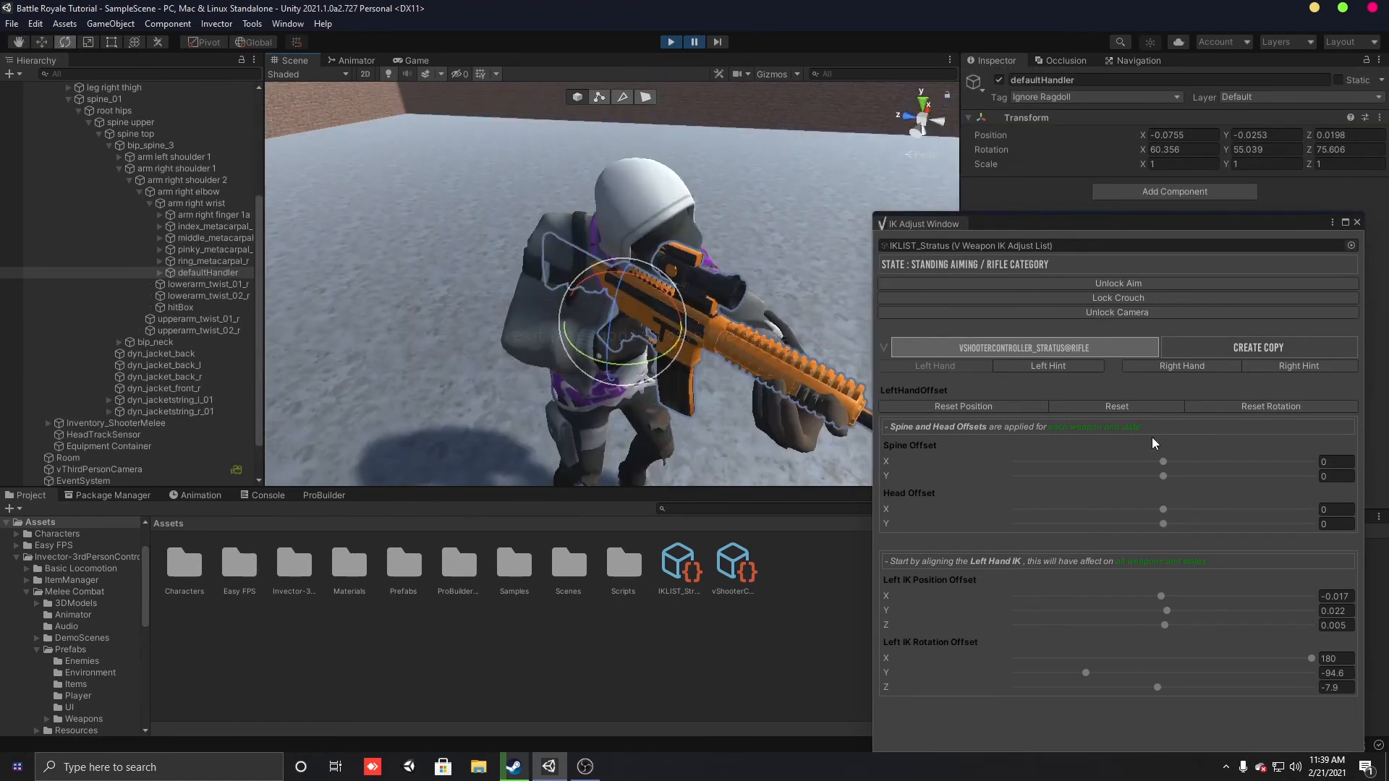
pyautogui.moveTo(1167, 610); pyautogui.dragTo(1165, 597)
pyautogui.click(694, 43)
# Step: Fine-tune the left hand IK offset to about position X 0.012, Y 0.032, Z -0.002 and rotation Y -74.4, Z -7.5
pyautogui.moveTo(1163, 610); pyautogui.dragTo(1167, 612)
pyautogui.moveTo(1165, 625); pyautogui.dragTo(1164, 625)
pyautogui.moveTo(781, 420); pyautogui.dragTo(839, 339, button='right')
pyautogui.moveTo(1086, 673); pyautogui.dragTo(1100, 673)
pyautogui.moveTo(750, 384); pyautogui.dragTo(506, 398, button='right')
pyautogui.moveTo(1165, 596); pyautogui.dragTo(1158, 612)
pyautogui.moveTo(1112, 673); pyautogui.dragTo(1123, 673)
pyautogui.moveTo(1157, 687); pyautogui.dragTo(1158, 687)
# Step: Check the left hand's grip around the rifle, and unlock the aim and camera
pyautogui.moveTo(622, 304); pyautogui.dragTo(745, 379, button='right')
pyautogui.scroll(-5, 726, 164)
pyautogui.click(605, 307)
pyautogui.click(1119, 283)
pyautogui.click(1118, 313)
# Step: Switch the handle to pivot placement and move defaultHandler to about X 0.0112, Y -0.0545, Z 0.0549 in the standing pose
pyautogui.moveTo(673, 275); pyautogui.dragTo(637, 261, button='right')
pyautogui.click(207, 273)
pyautogui.scroll(5, 622, 282)
pyautogui.press('w')
pyautogui.click(199, 44)
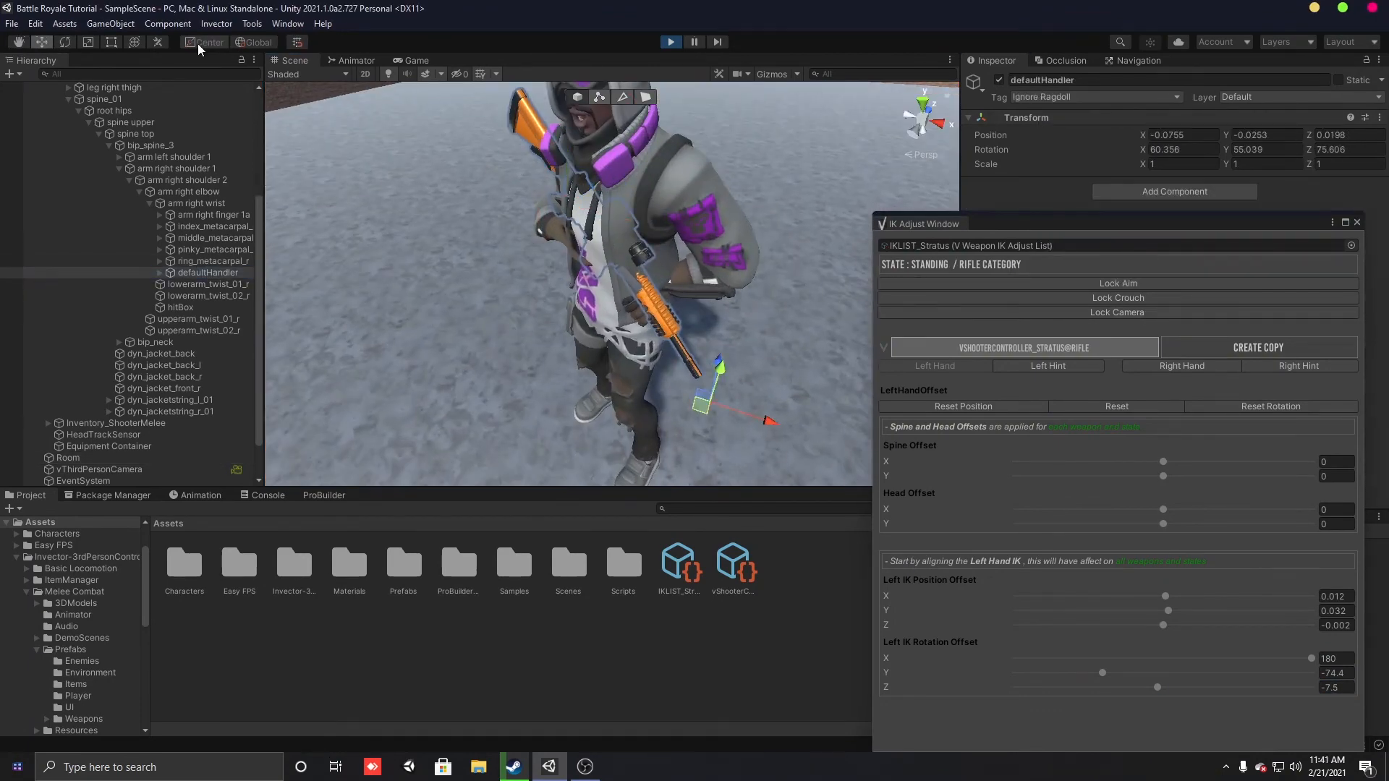
pyautogui.moveTo(504, 236); pyautogui.dragTo(512, 232)
pyautogui.moveTo(512, 233); pyautogui.dragTo(595, 219, button='right')
pyautogui.moveTo(619, 208); pyautogui.dragTo(656, 262)
pyautogui.moveTo(657, 262); pyautogui.dragTo(654, 198, button='right')
pyautogui.click(654, 198)
# Step: Test aiming and firing the rifle with the adjusted grip in the Game view
pyautogui.click(416, 61)
pyautogui.rightClick(613, 283)
pyautogui.click(612, 283)
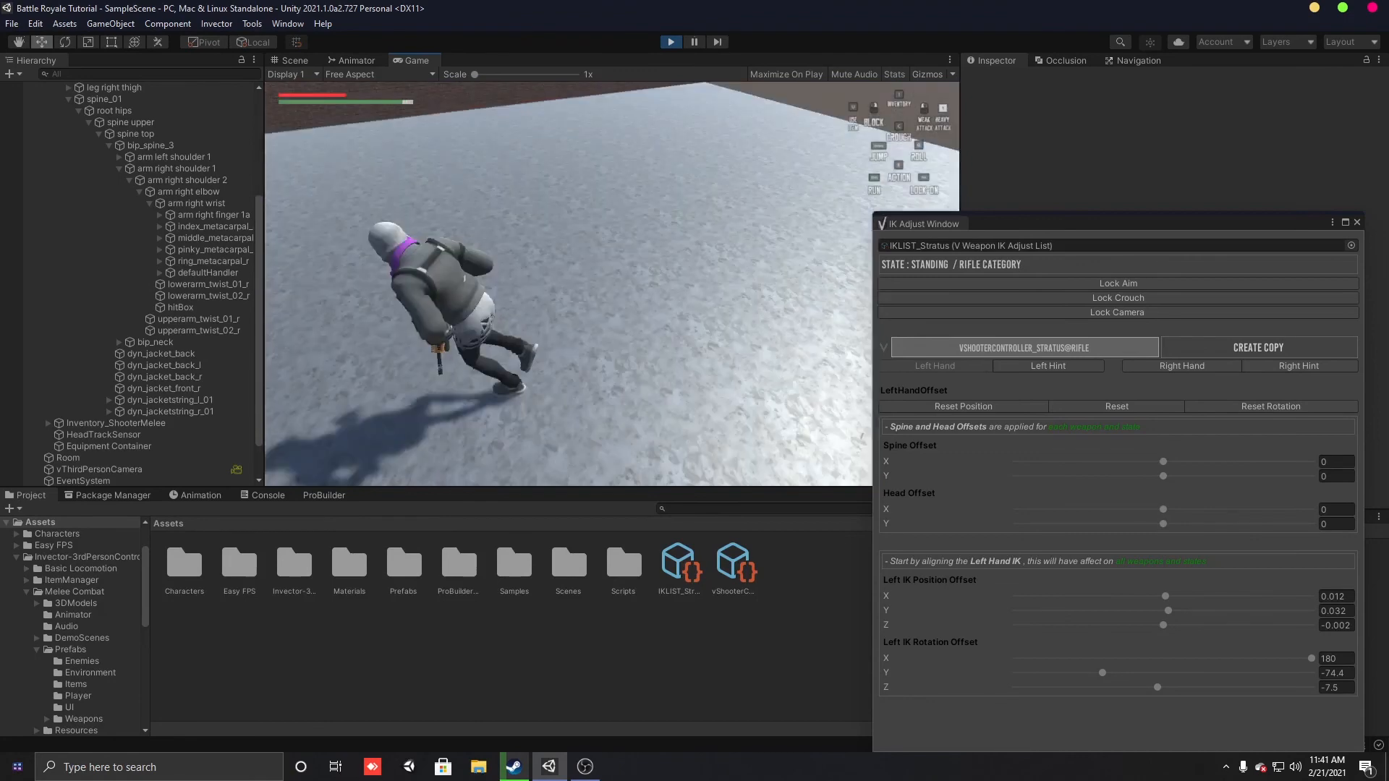
pyautogui.rightClick(612, 284)
pyautogui.click(612, 284)
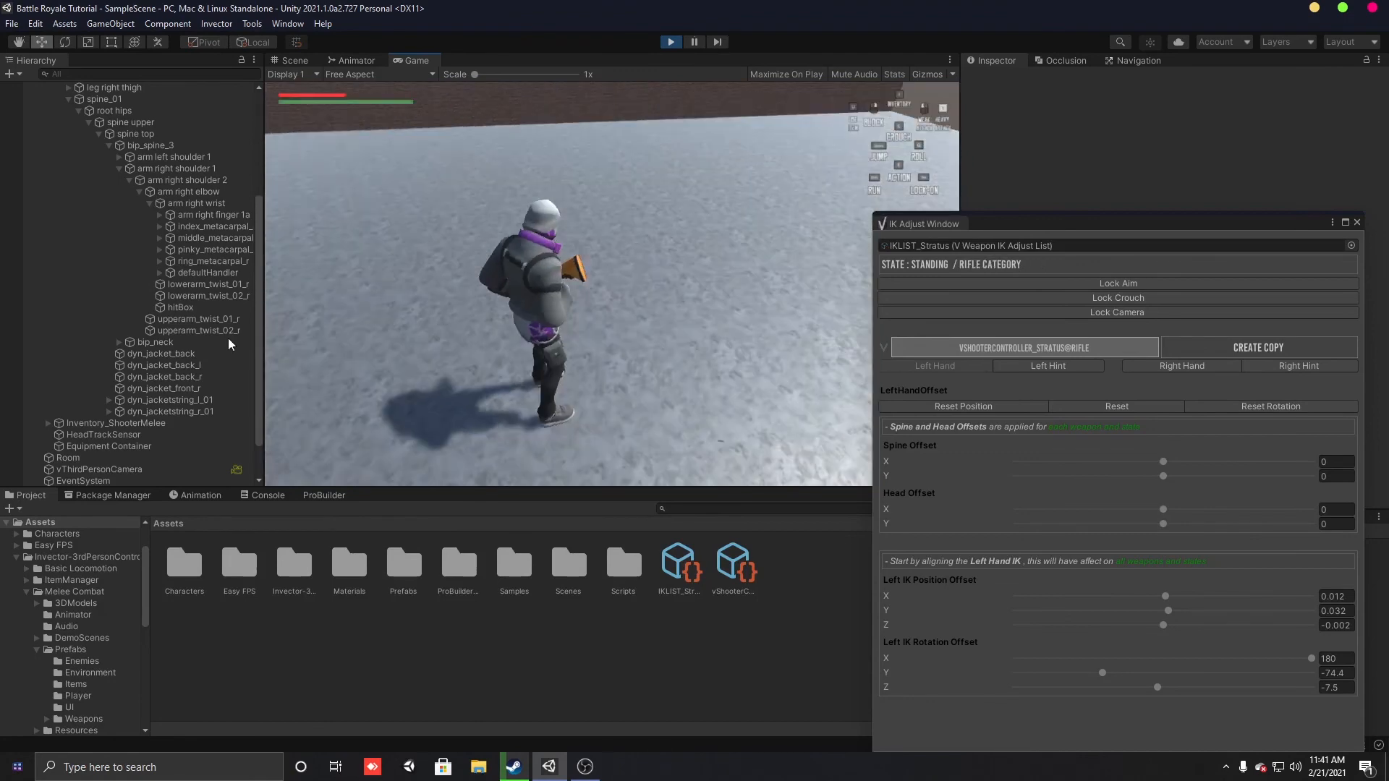
# Step: Copy the adjusted defaultHandler's Transform component while the game is running
pyautogui.click(208, 272)
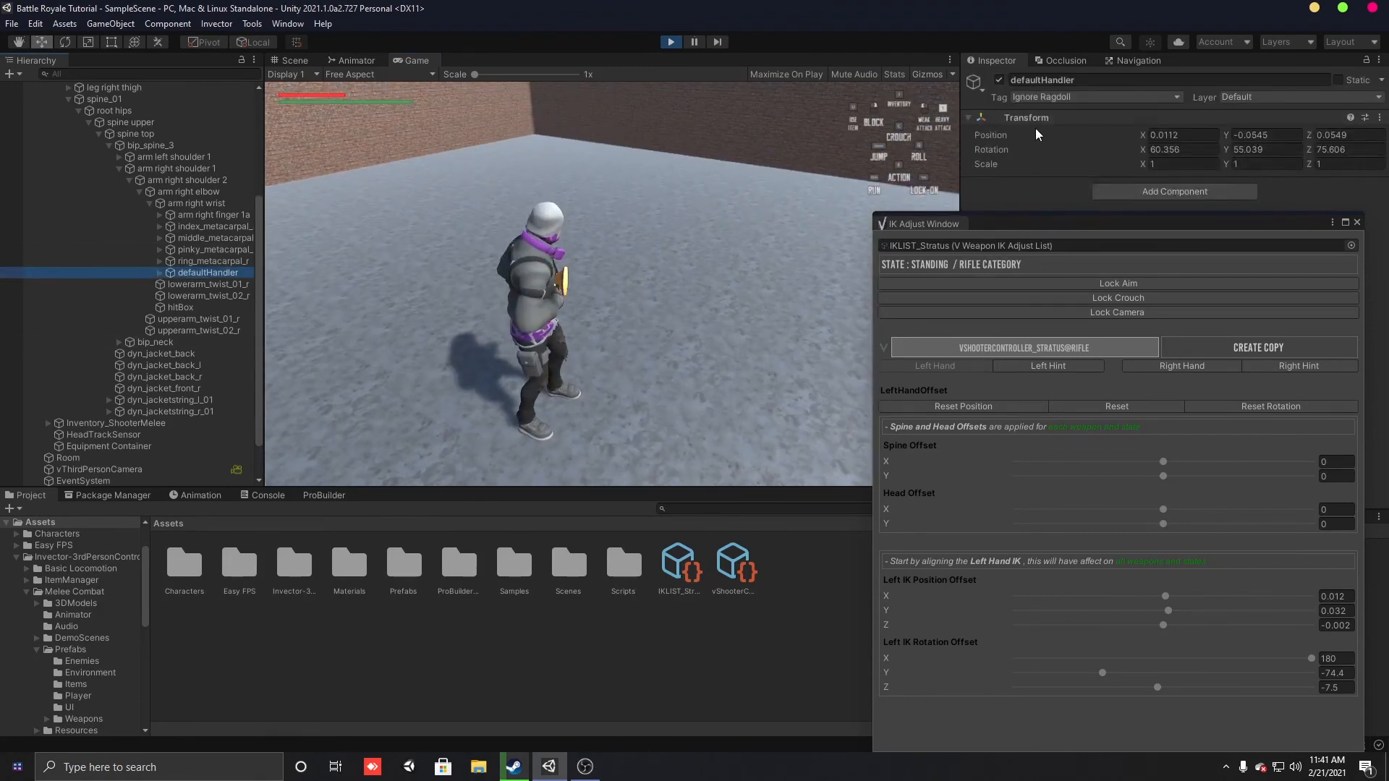
pyautogui.rightClick(1035, 122)
pyautogui.moveTo(1096, 227)
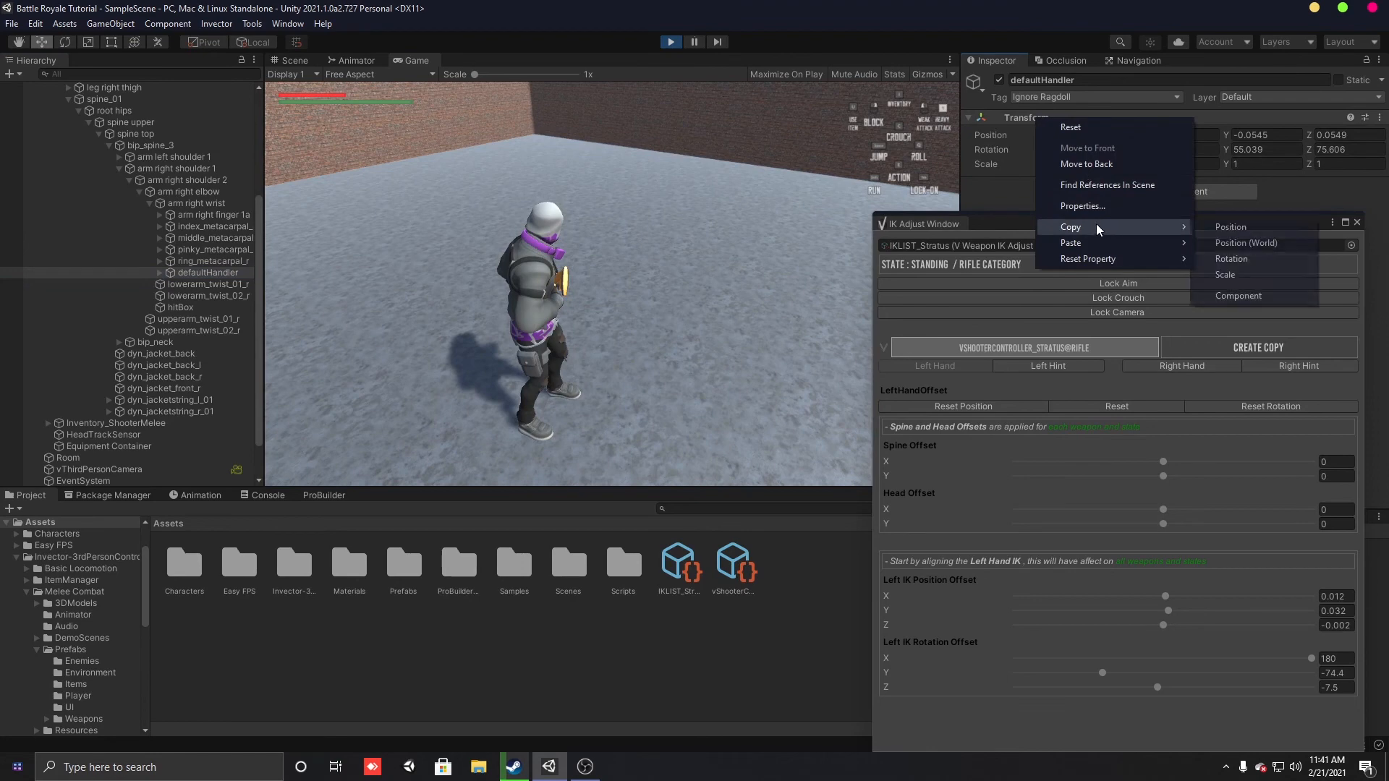
pyautogui.click(1239, 296)
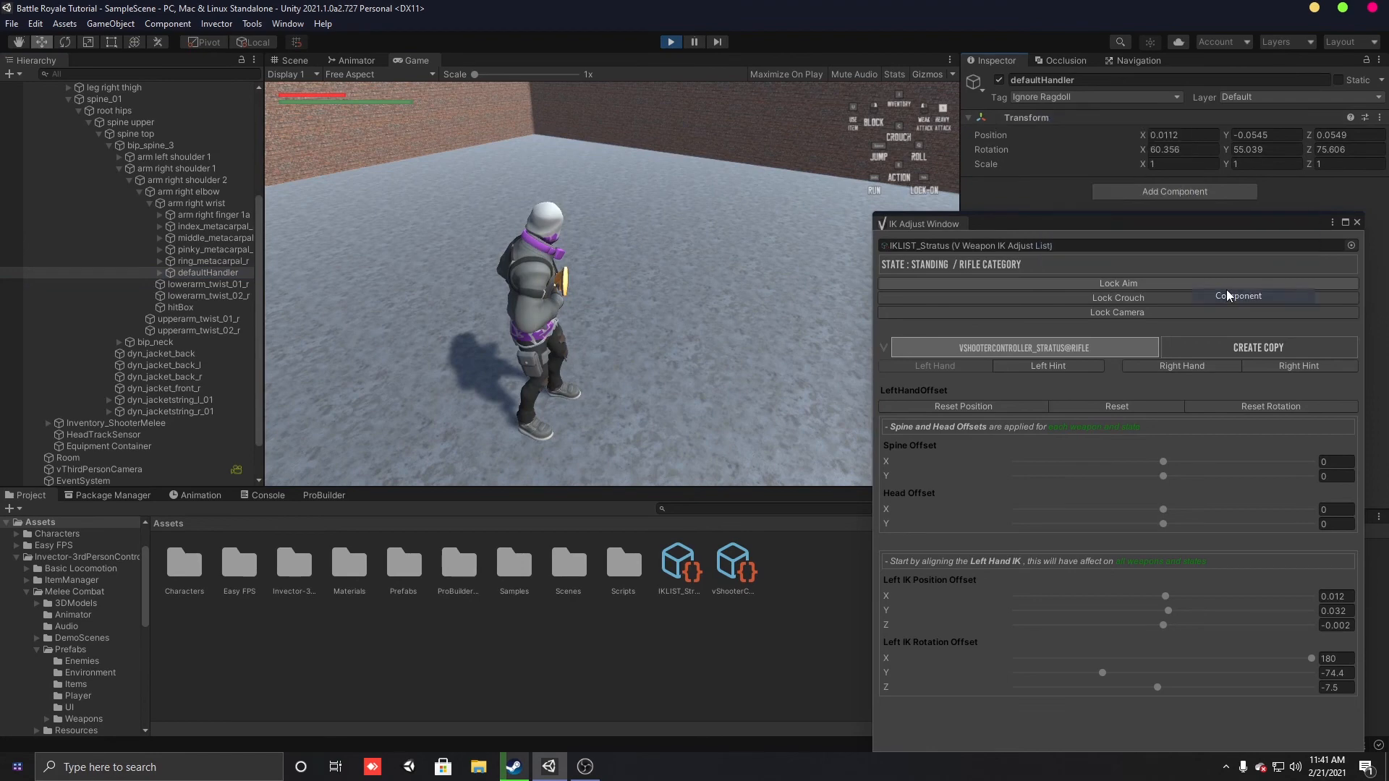
# Step: Stop play mode, close the IK Adjust Window, and paste the copied Transform component values onto defaultHandler
pyautogui.click(671, 42)
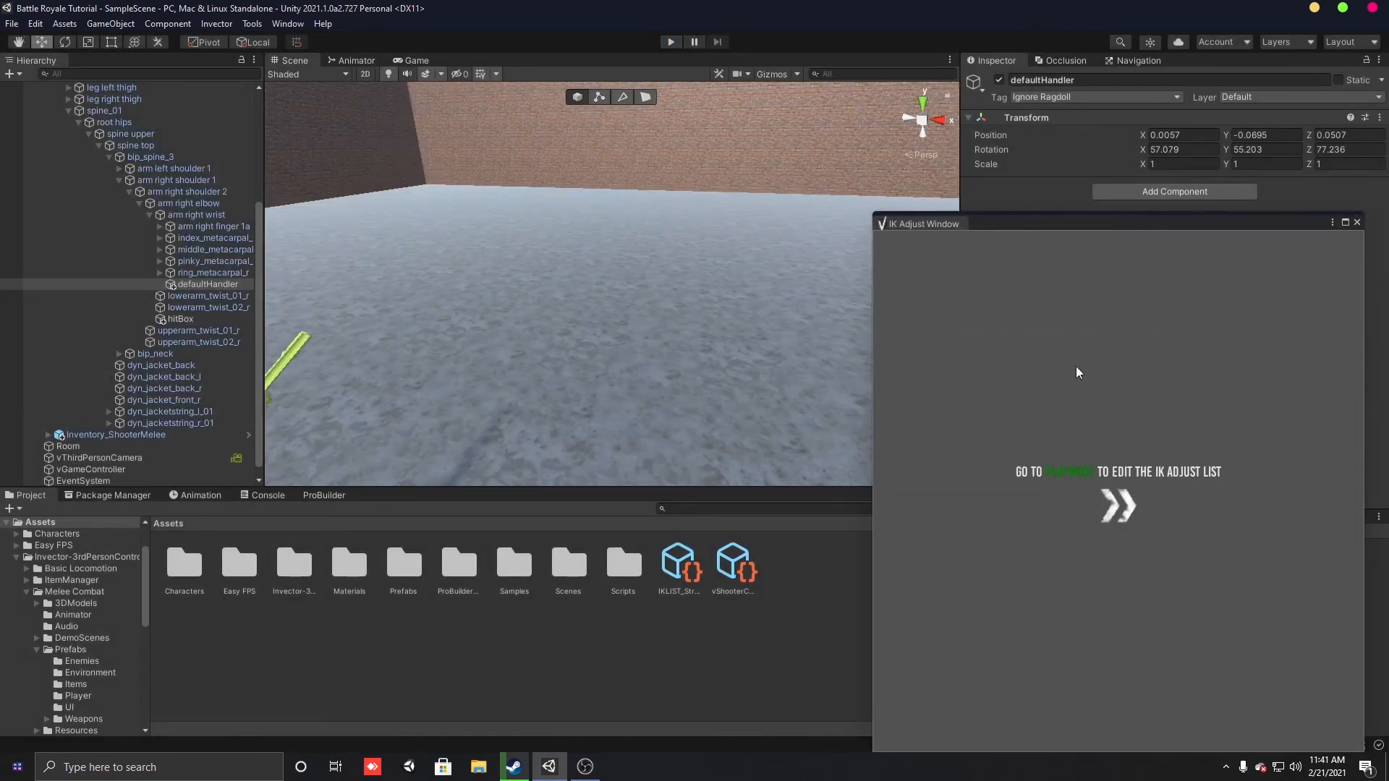
pyautogui.click(1357, 223)
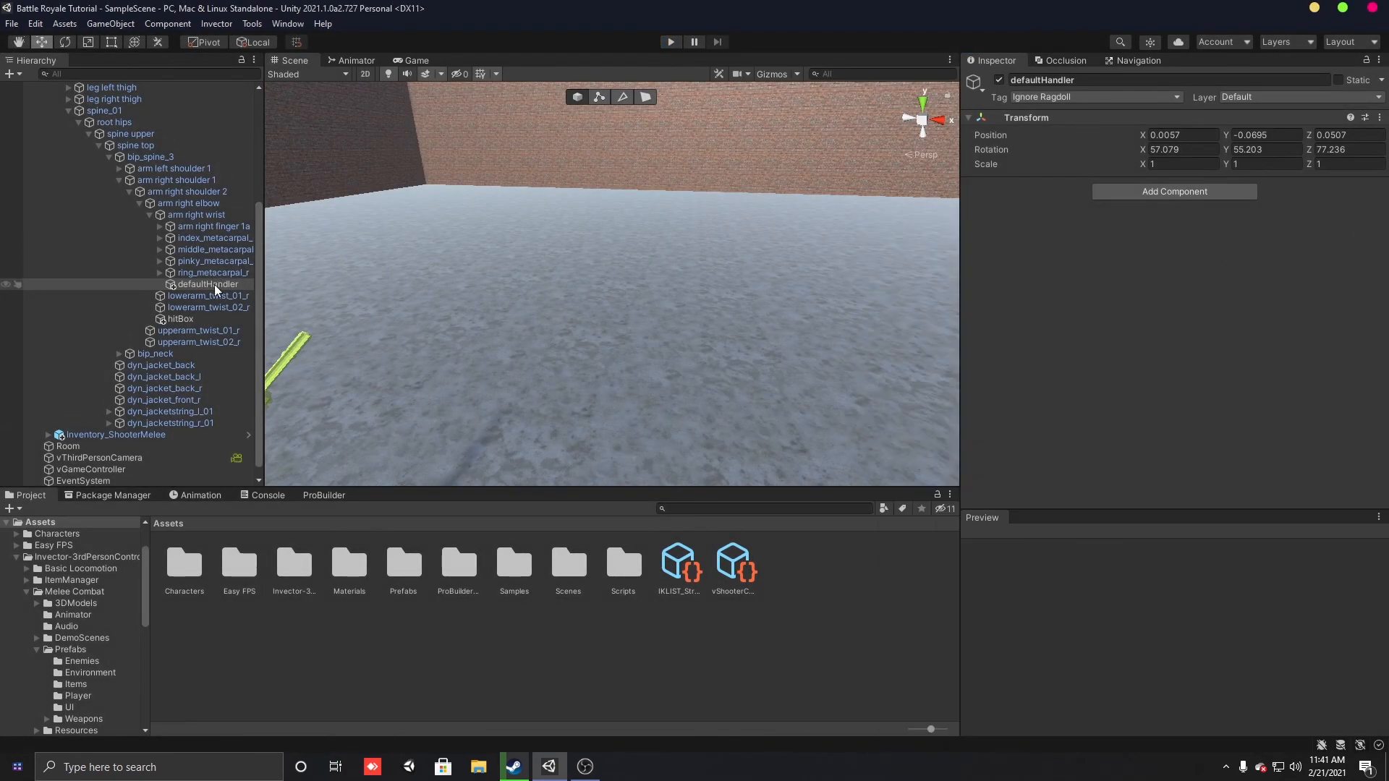
pyautogui.rightClick(1022, 120)
pyautogui.moveTo(1070, 245)
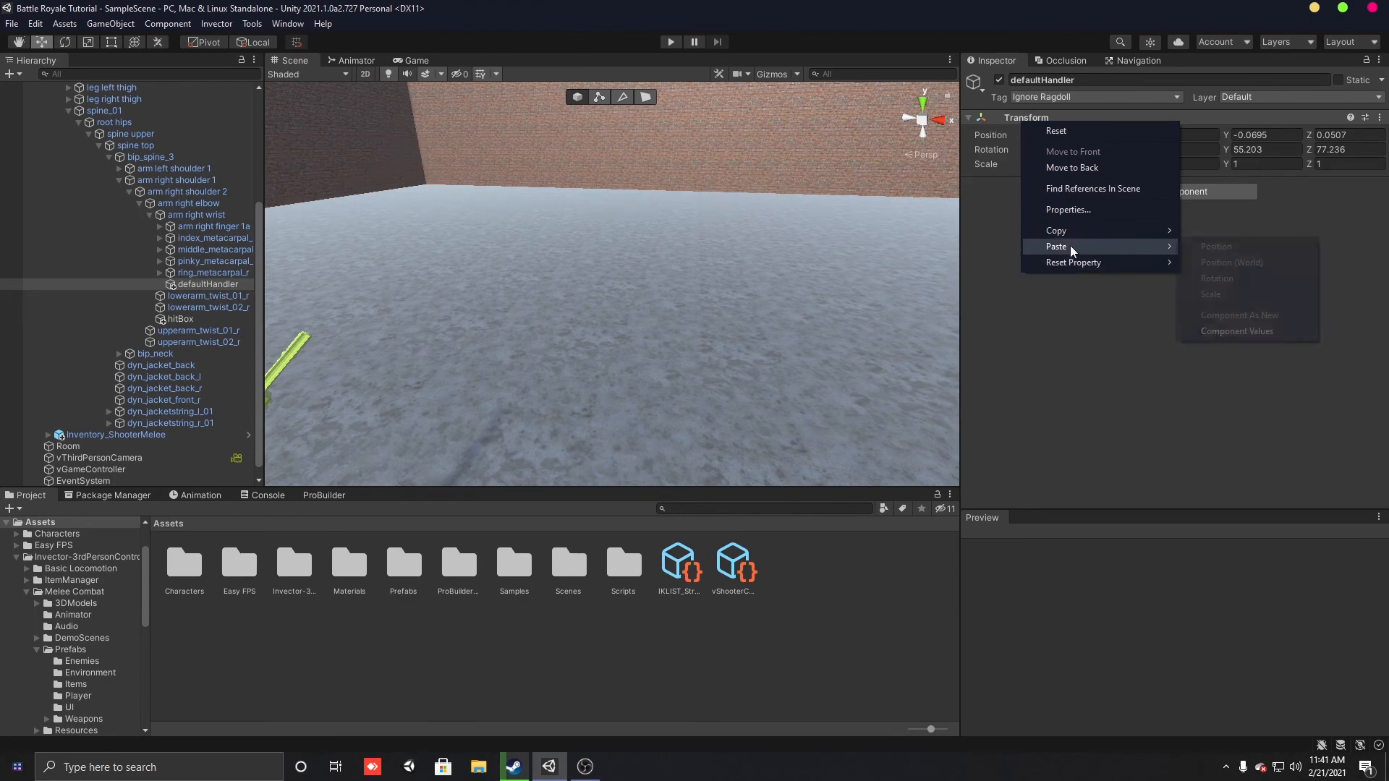
pyautogui.click(1280, 333)
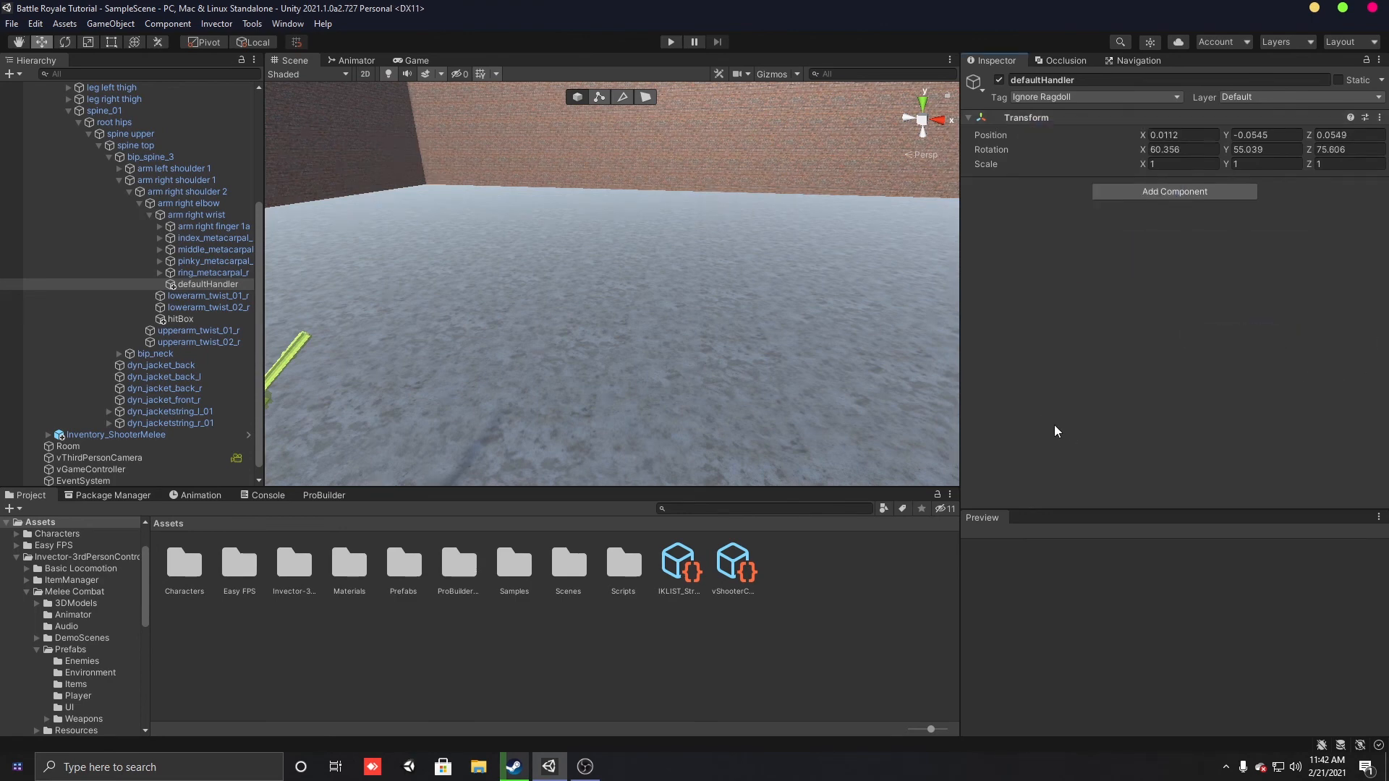
# Step: Save the scene as BackupScene in the project's Assets/Scenes folder
pyautogui.hotkey('ctrl', 's')
pyautogui.doubleClick(178, 212)
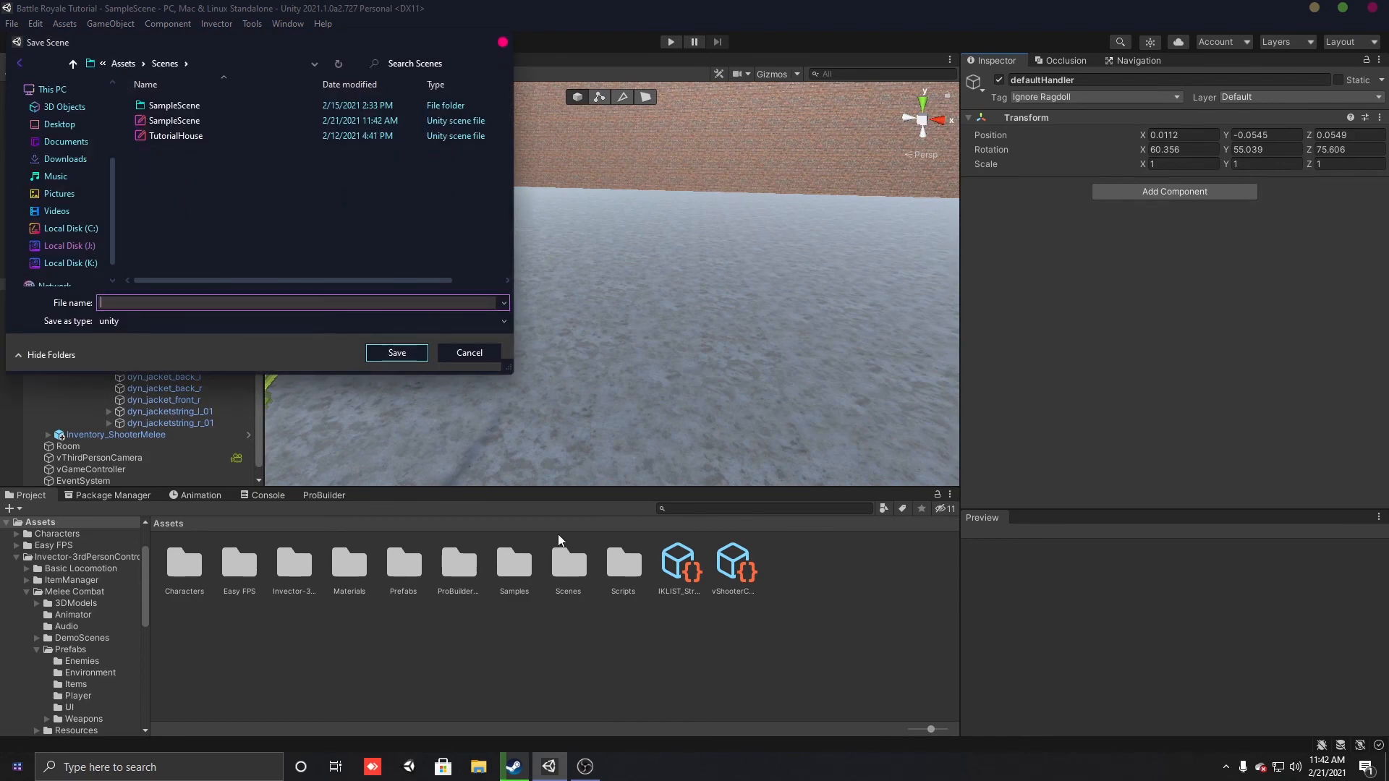
pyautogui.write('BackupScene')
pyautogui.press('Return')
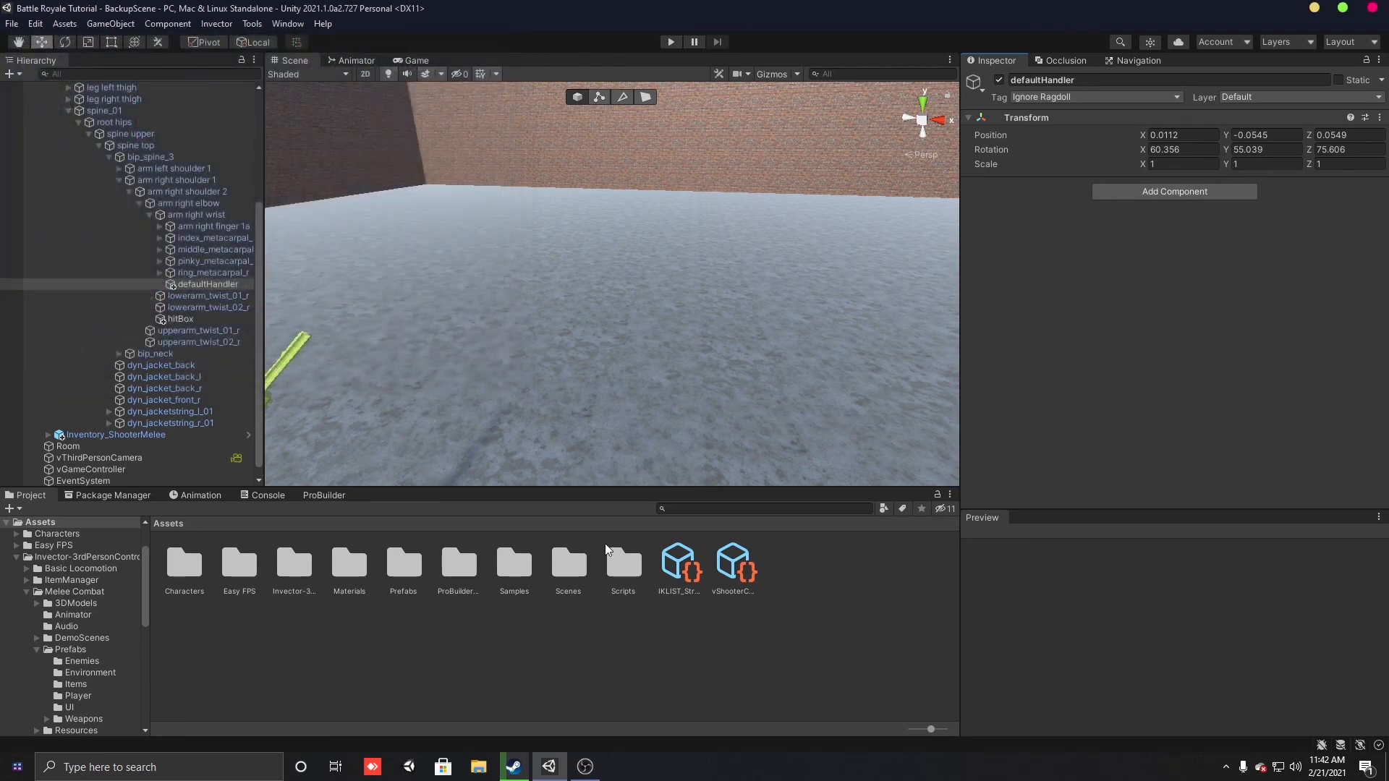
# Step: Deselect defaultHandler and collapse the vShooterController_Stratus hierarchy
pyautogui.click(778, 668)
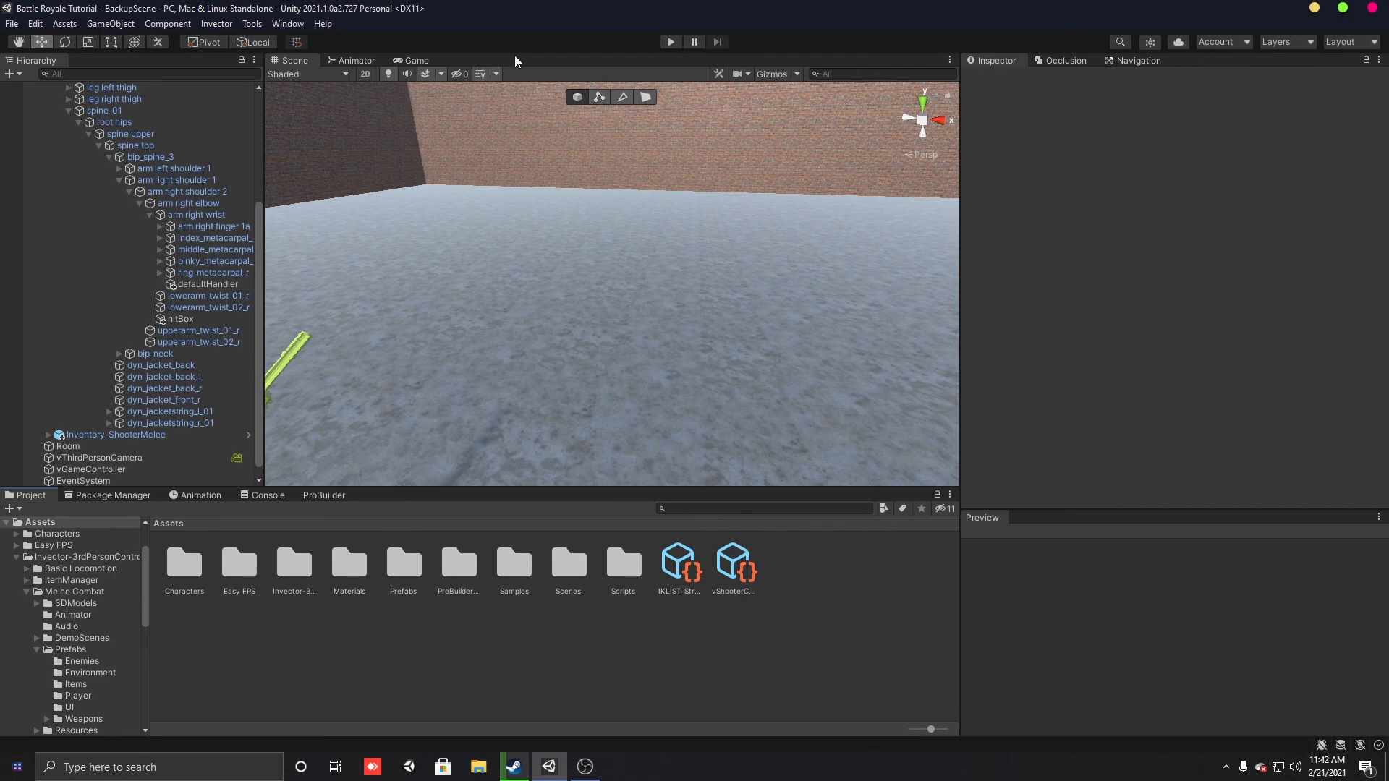
pyautogui.scroll(5, 57, 252)
pyautogui.click(38, 133)
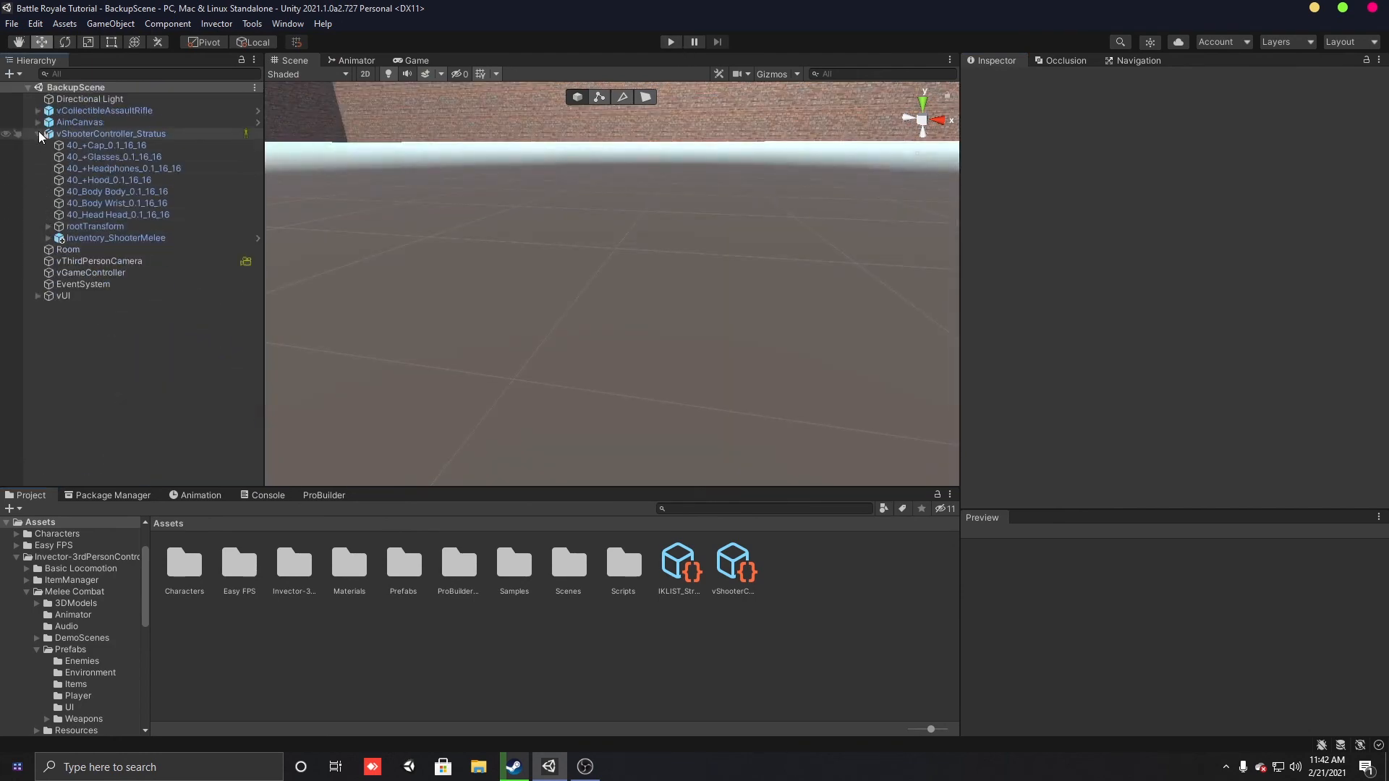
# Step: Run the game, pick up the assault rifle, and test aiming and firing it with the saved handler values
pyautogui.click(408, 63)
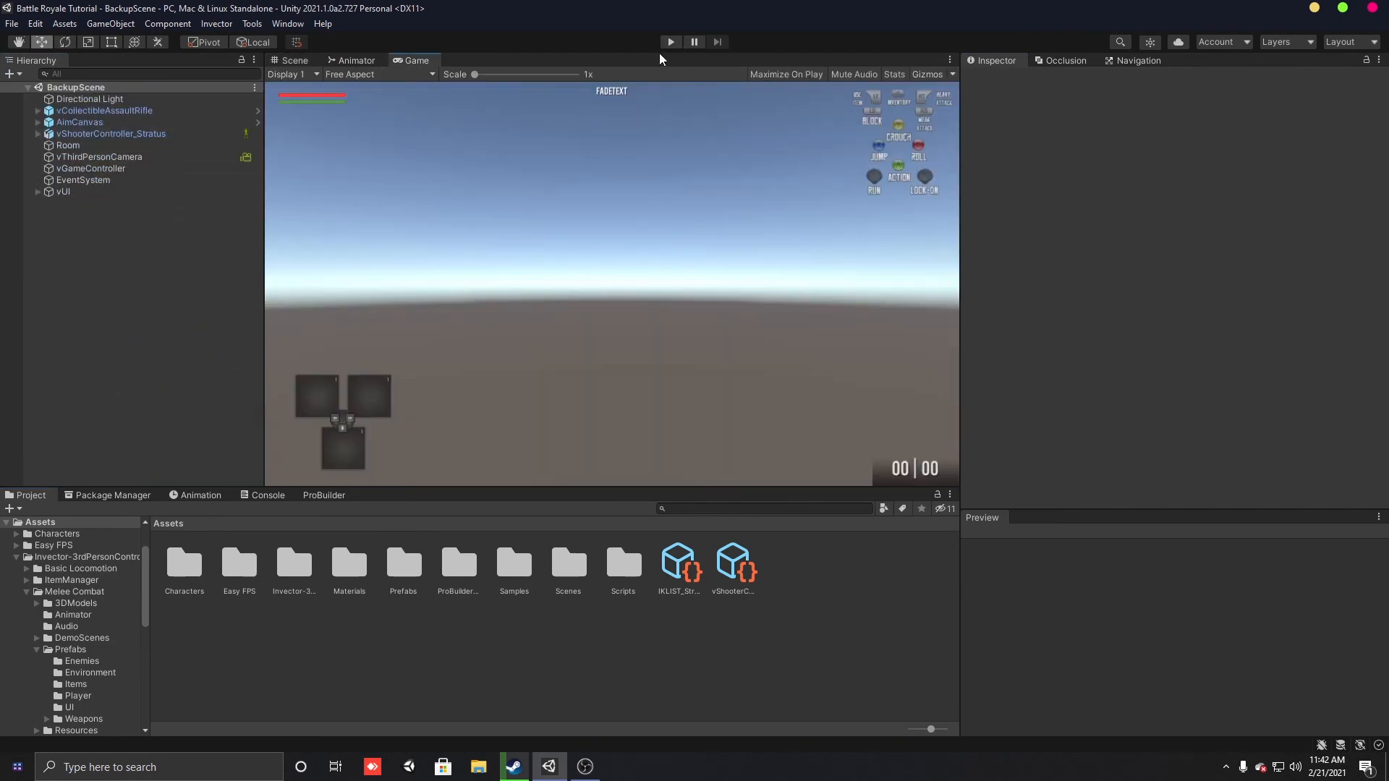
pyautogui.click(670, 42)
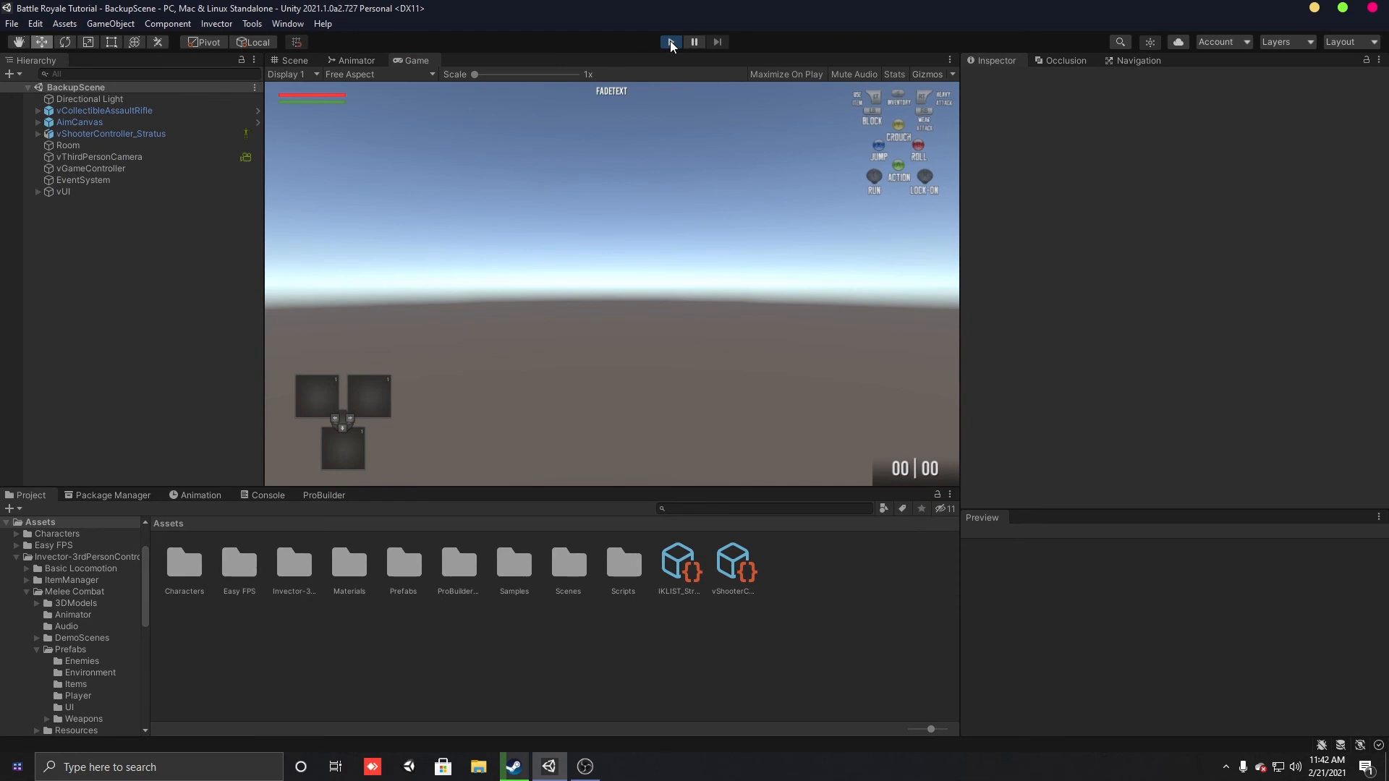
pyautogui.click(761, 427)
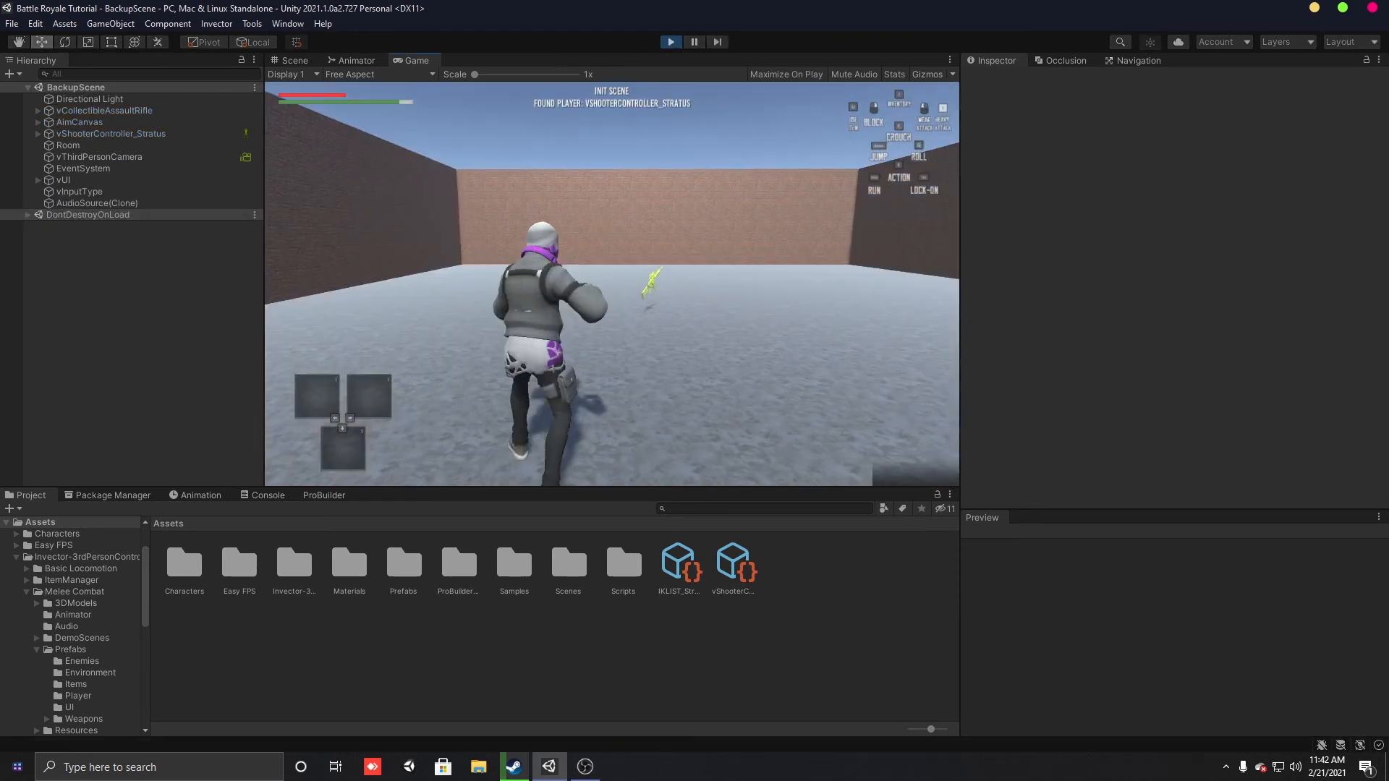
pyautogui.press('w')
pyautogui.press('e')
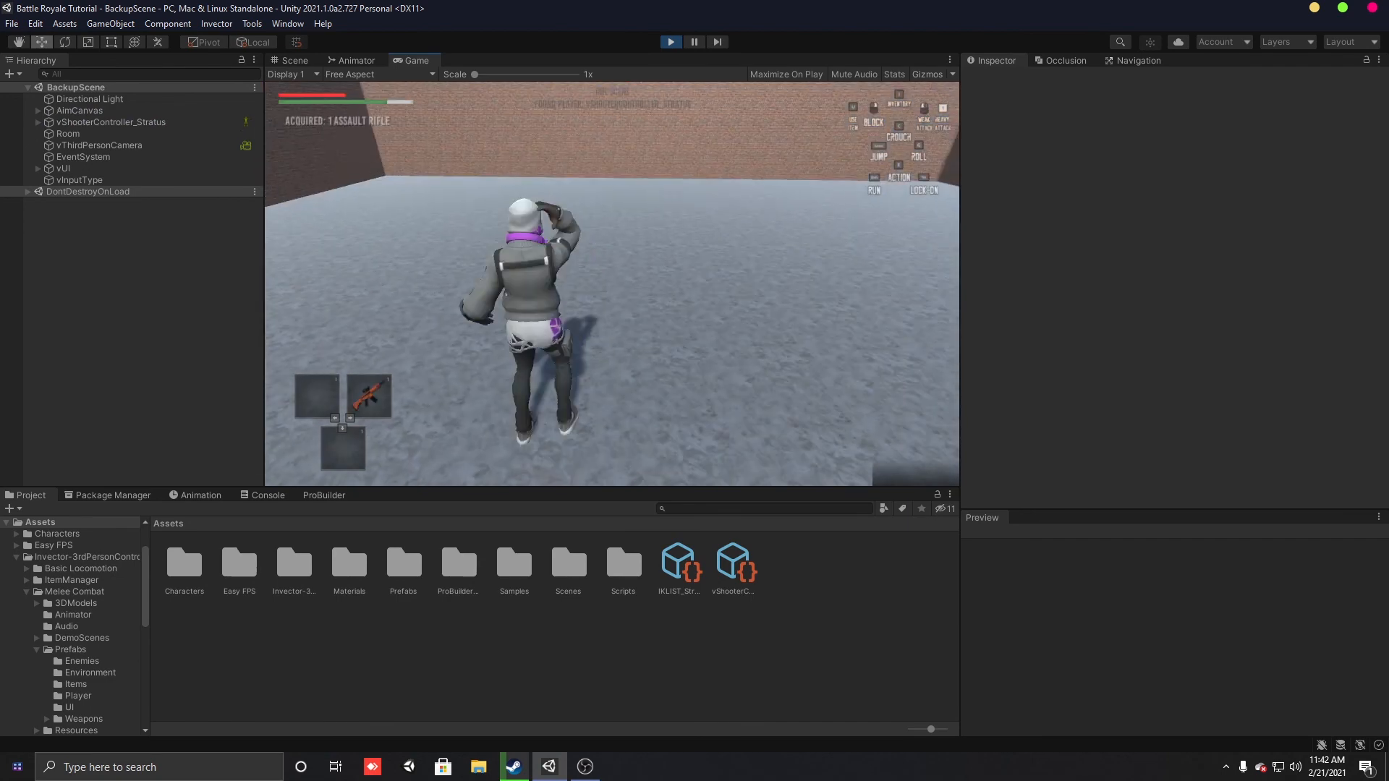
pyautogui.rightClick(612, 283)
pyautogui.click(612, 284)
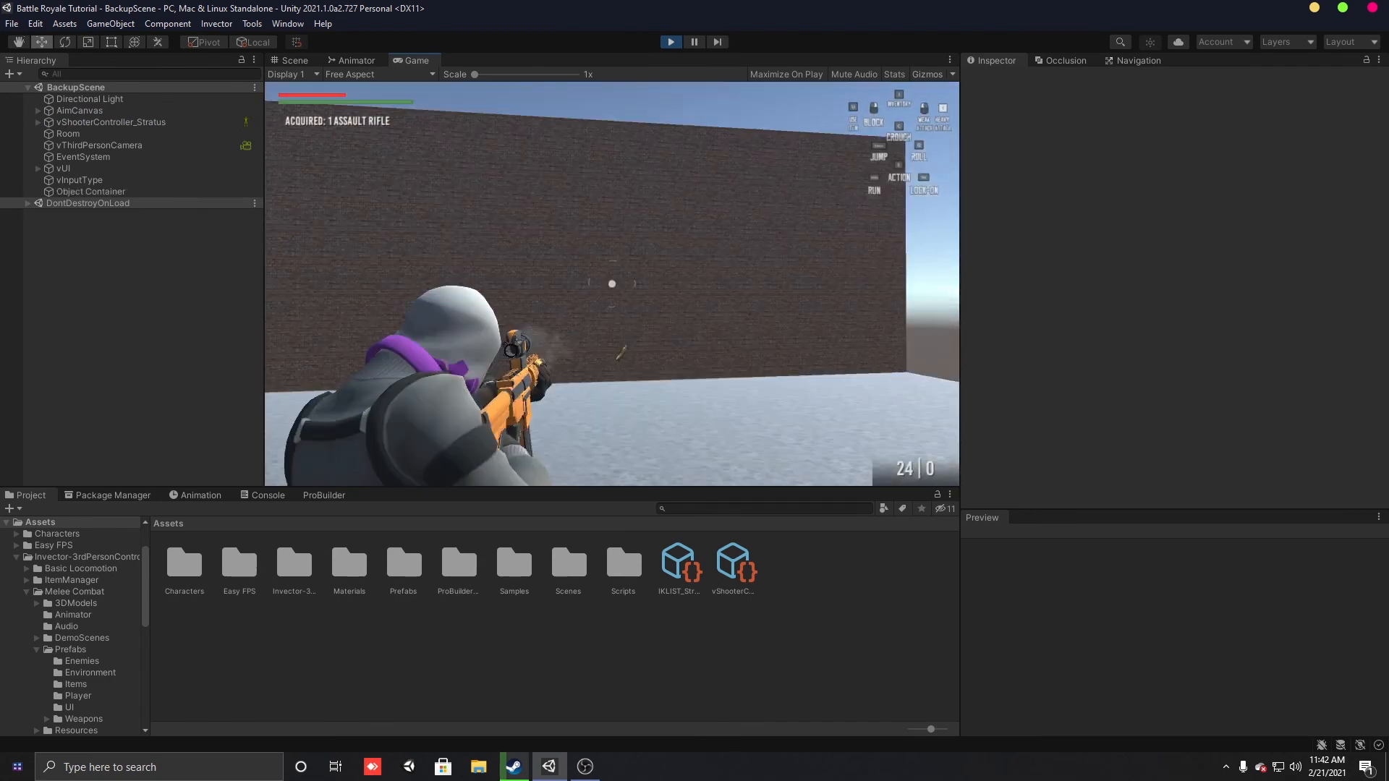